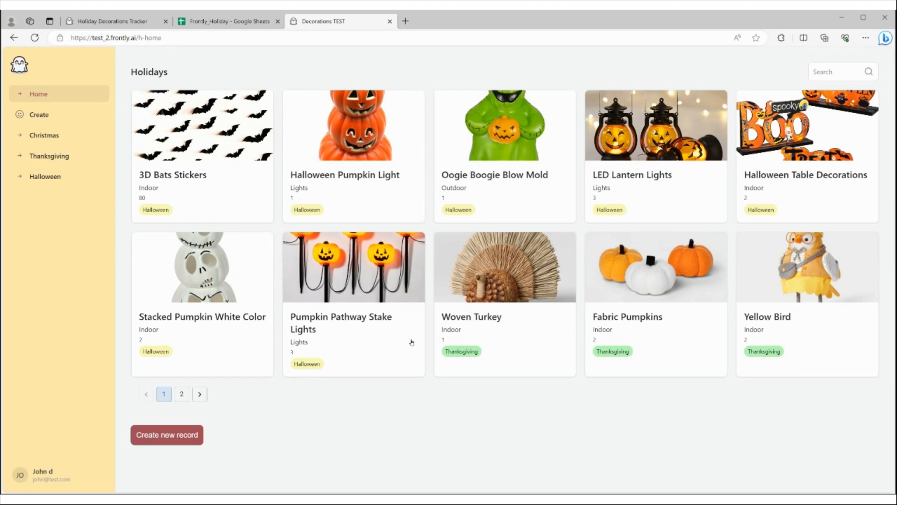
Browse both pages of the Holidays decorations grid and view the Christmas Wreath's details
{"action": "left_click", "coordinate": [182, 393]}
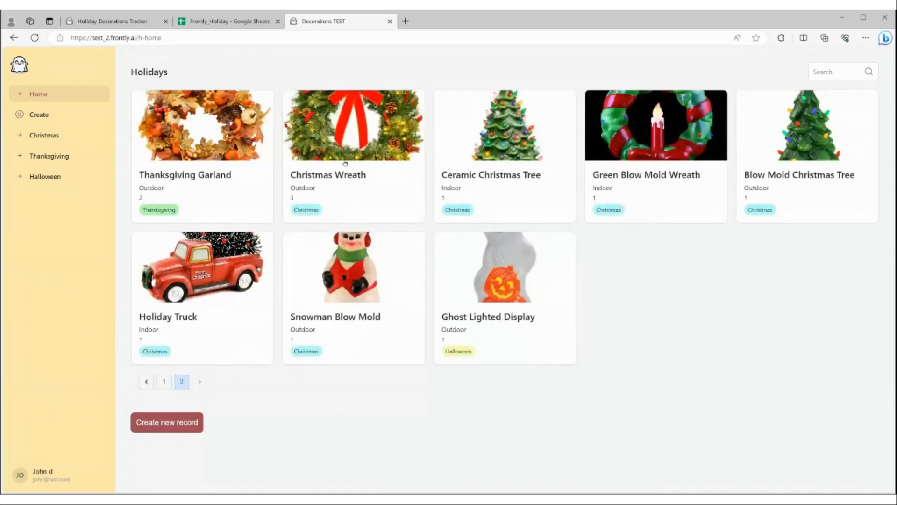
{"action": "left_click", "coordinate": [362, 130]}
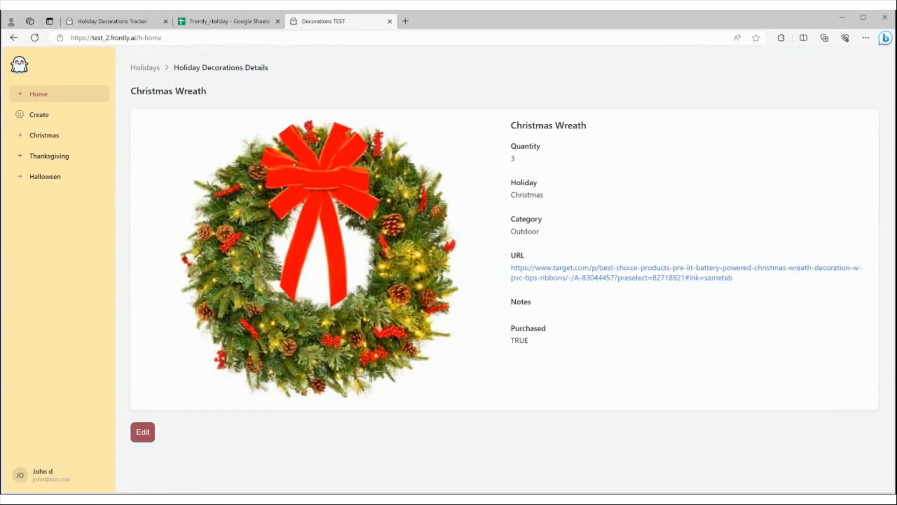
{"action": "mouse_move", "coordinate": [320, 212]}
{"action": "left_click", "coordinate": [155, 70]}
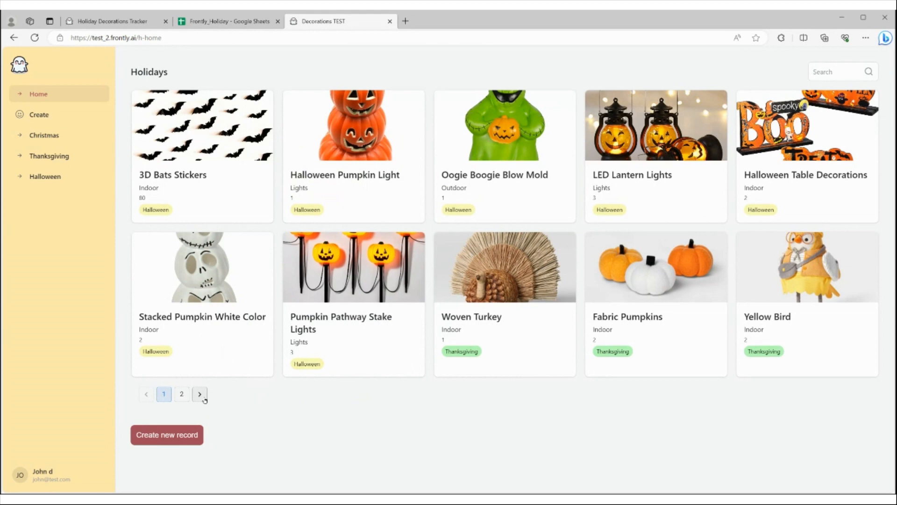
{"action": "left_click", "coordinate": [200, 395]}
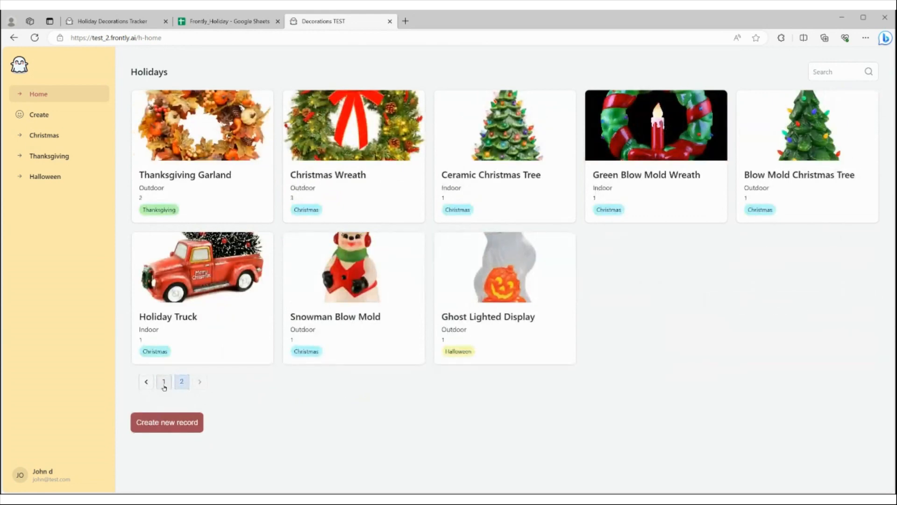
{"action": "left_click", "coordinate": [164, 383]}
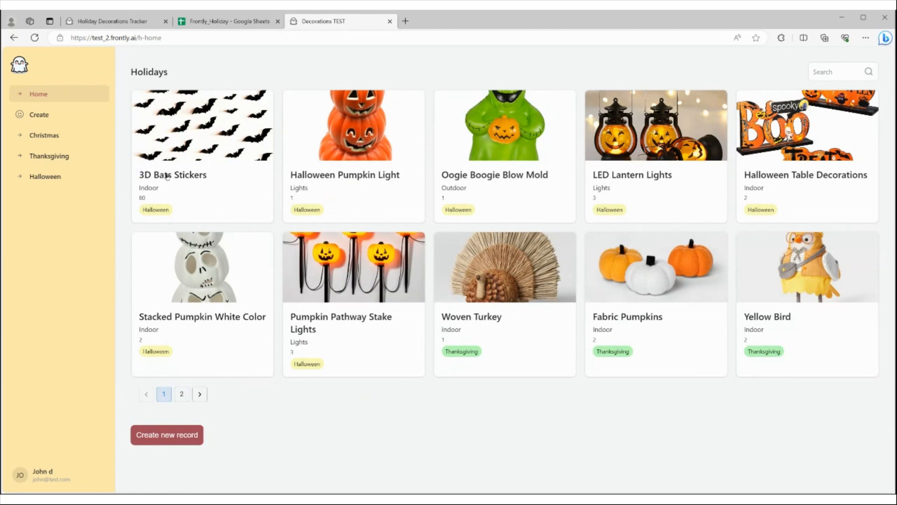
Search the Christmas decorations for "tree" and clear the search
{"action": "left_click", "coordinate": [44, 135]}
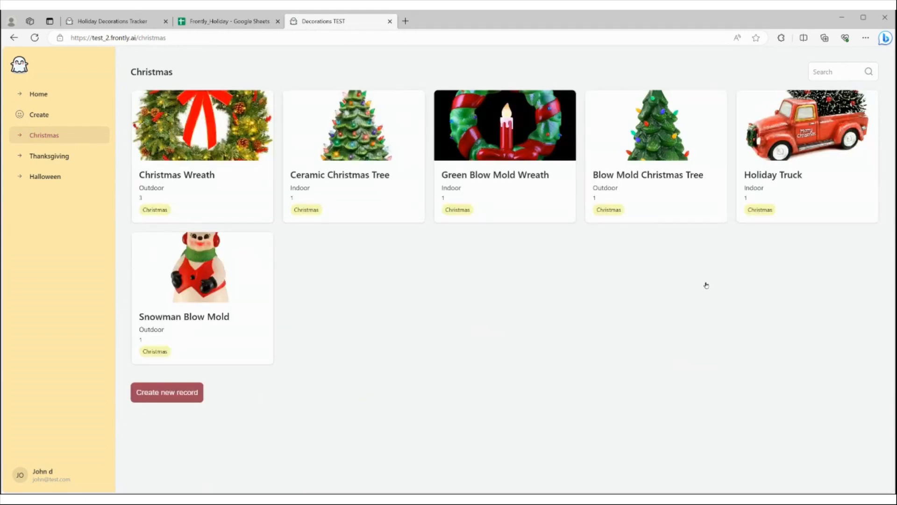
{"action": "left_click", "coordinate": [851, 68]}
{"action": "type", "text": "tree"}
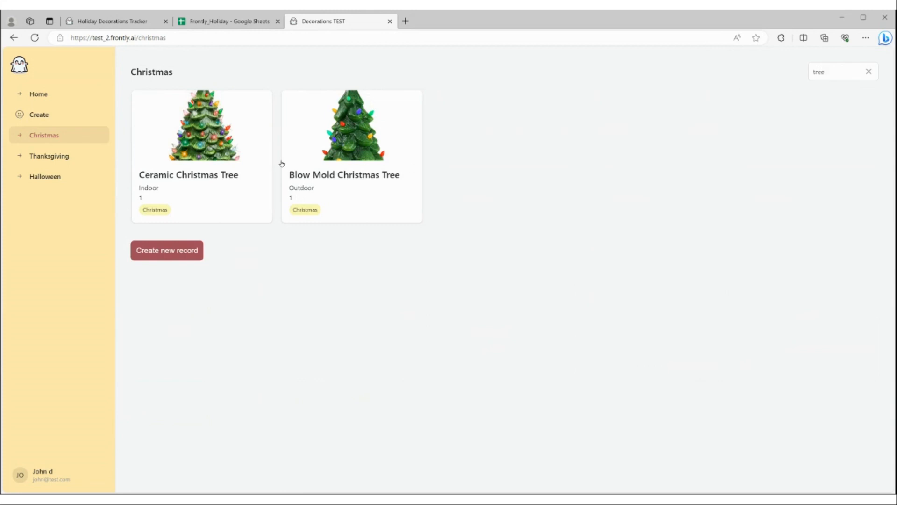
{"action": "left_click", "coordinate": [869, 72]}
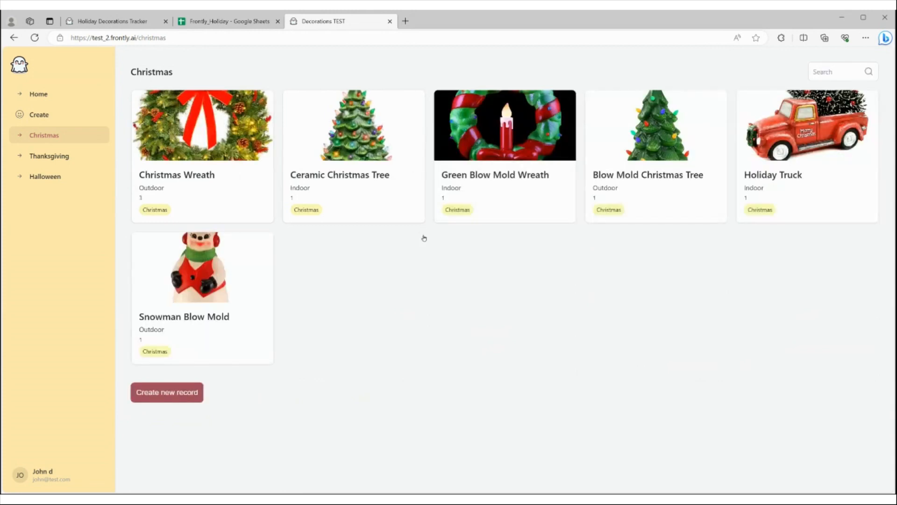
Open the form for a new Christmas record and close the extra tab showing the Ceramic Christmas Tree's details
{"action": "left_click", "coordinate": [164, 398]}
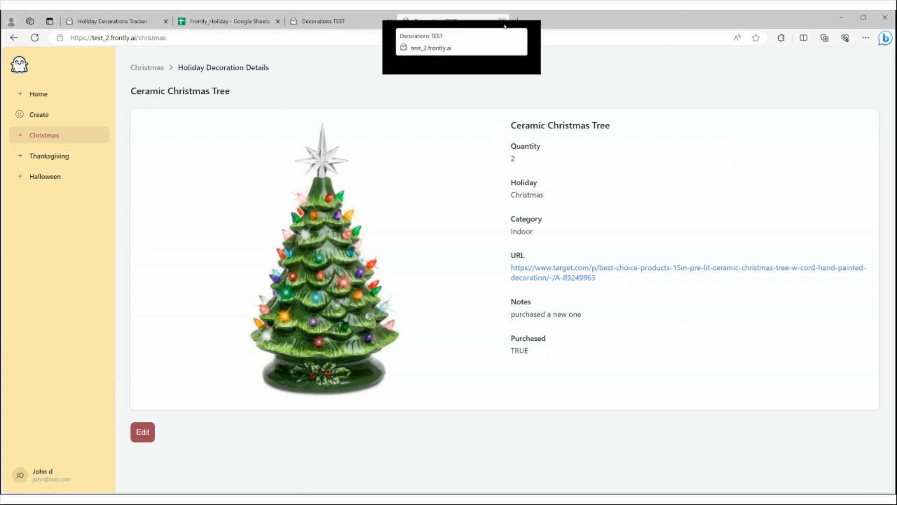
{"action": "left_click", "coordinate": [502, 21]}
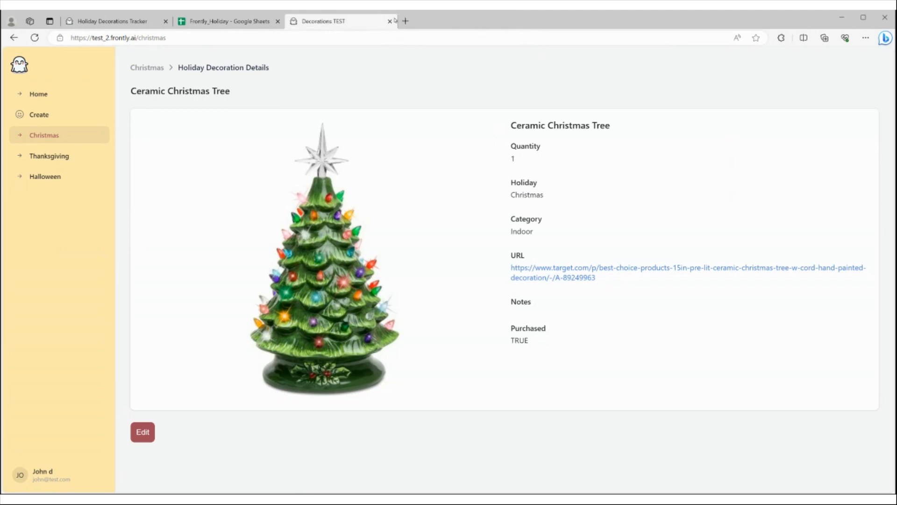
Copy the link of the Frontly_Holiday spreadsheet in Google Sheets and import it into the Holiday Decorations Tracker app in Frontly
{"action": "left_click", "coordinate": [218, 22]}
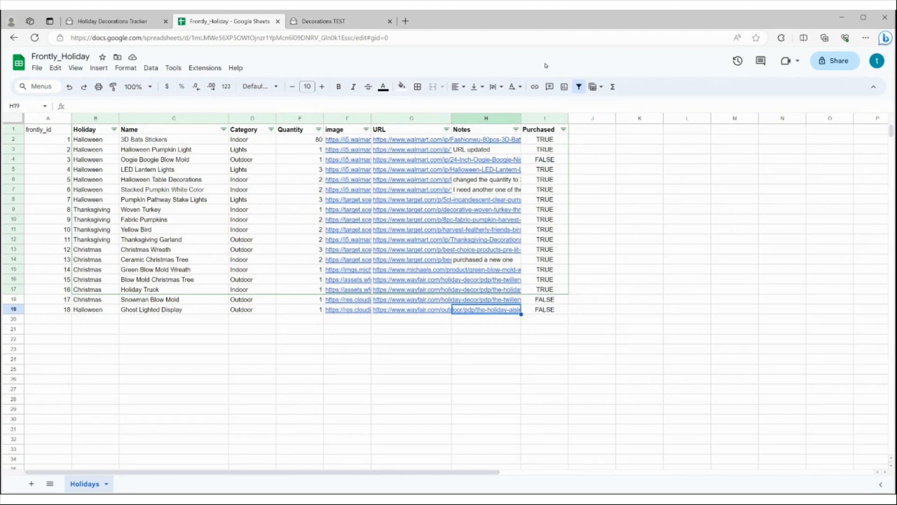
{"action": "left_click", "coordinate": [516, 43]}
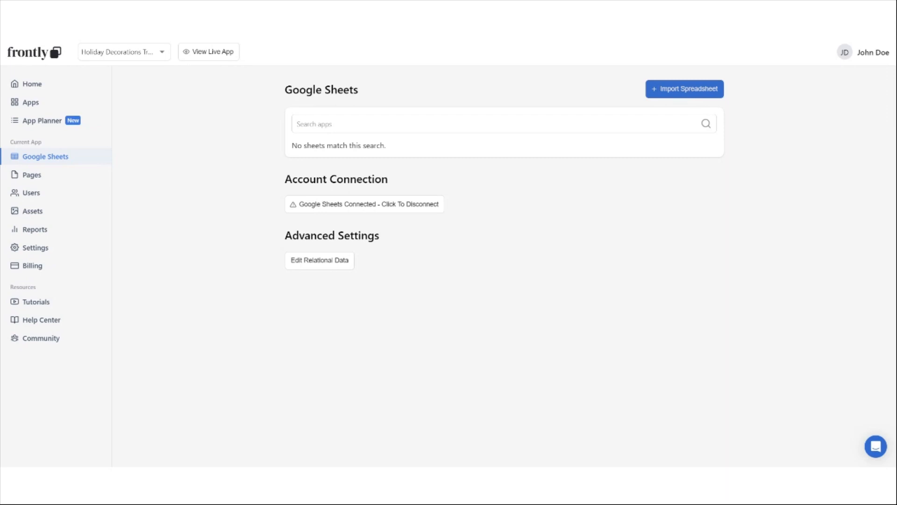
{"action": "left_click", "coordinate": [699, 93]}
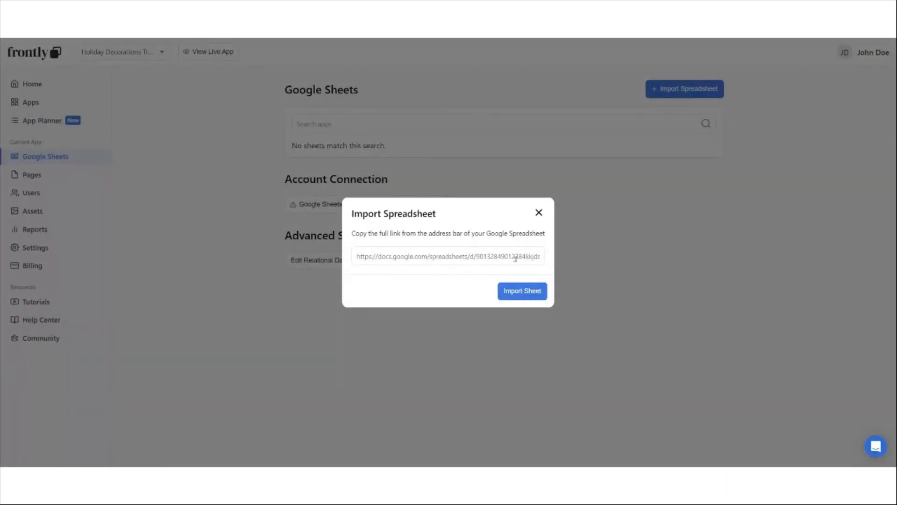
{"action": "key", "text": "ctrl+v"}
{"action": "left_click", "coordinate": [531, 294]}
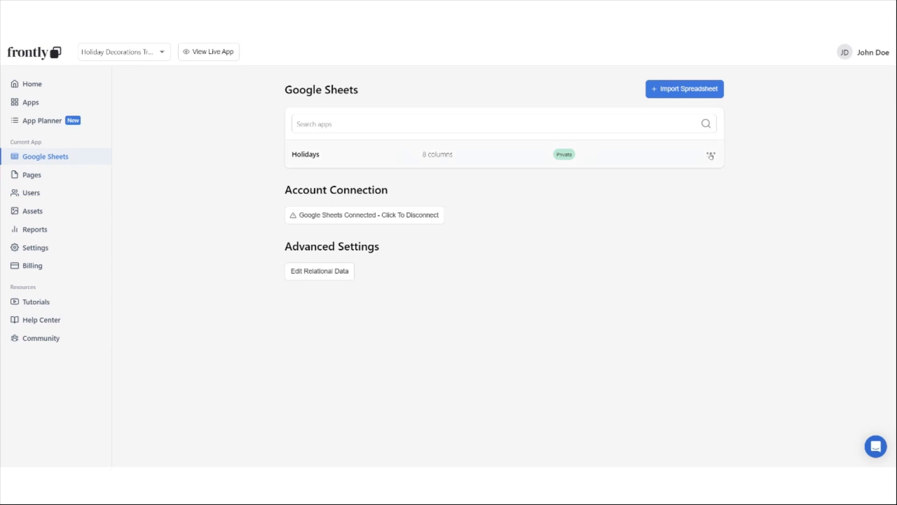
Inspect the Category, Holiday and Image column defaults of the imported Holidays spreadsheet
{"action": "left_click", "coordinate": [335, 158]}
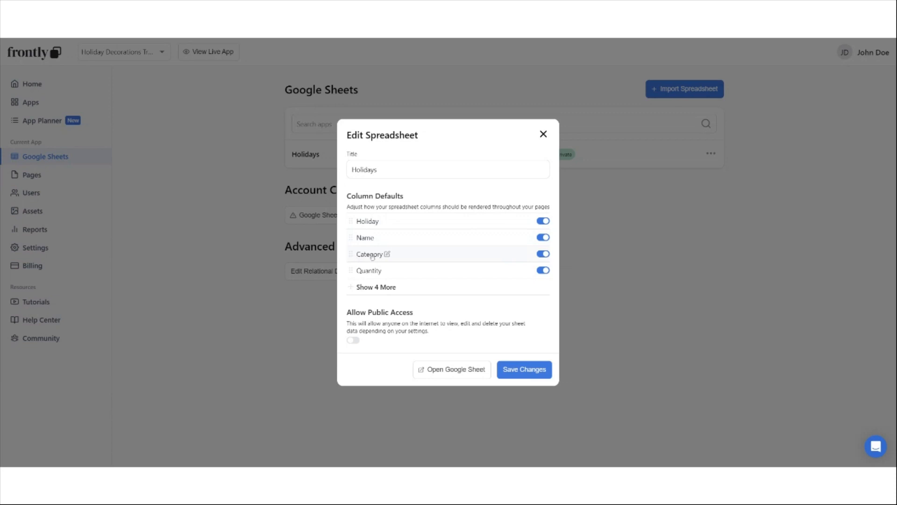
{"action": "left_click", "coordinate": [387, 255]}
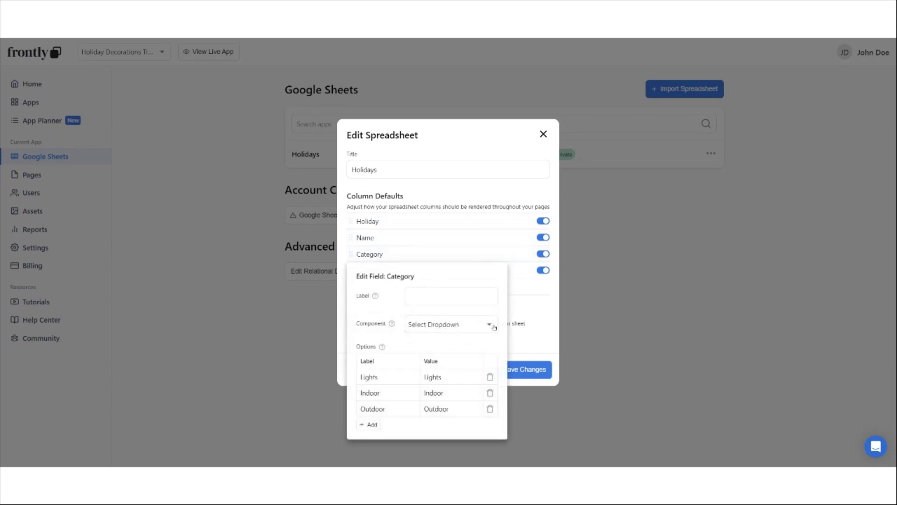
{"action": "left_click", "coordinate": [544, 316]}
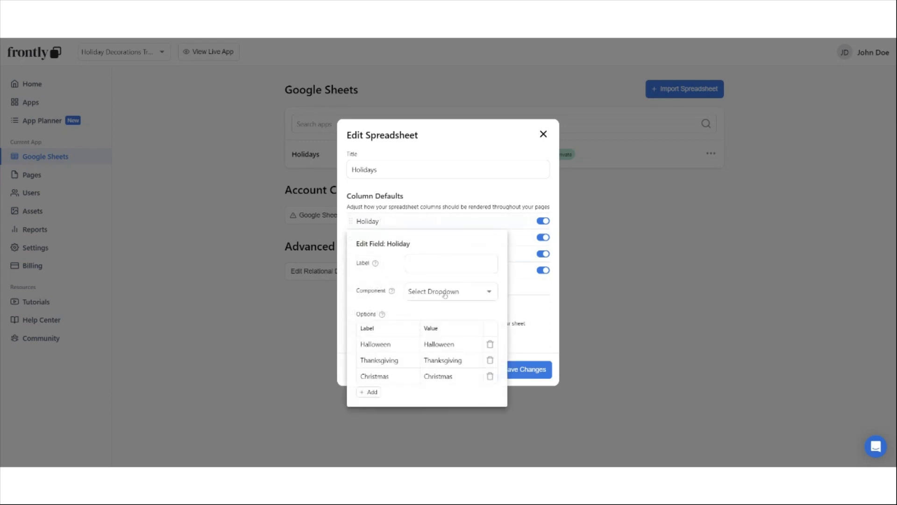
{"action": "left_click", "coordinate": [542, 316]}
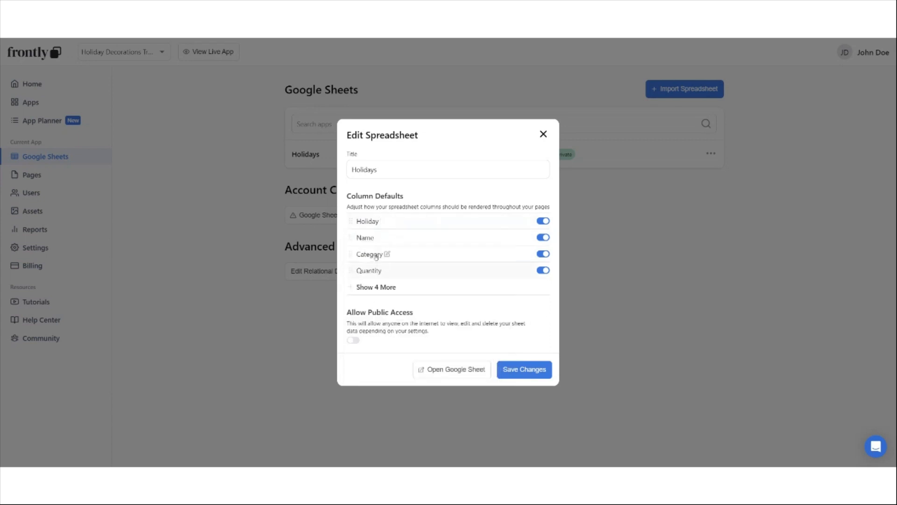
{"action": "left_click", "coordinate": [358, 286]}
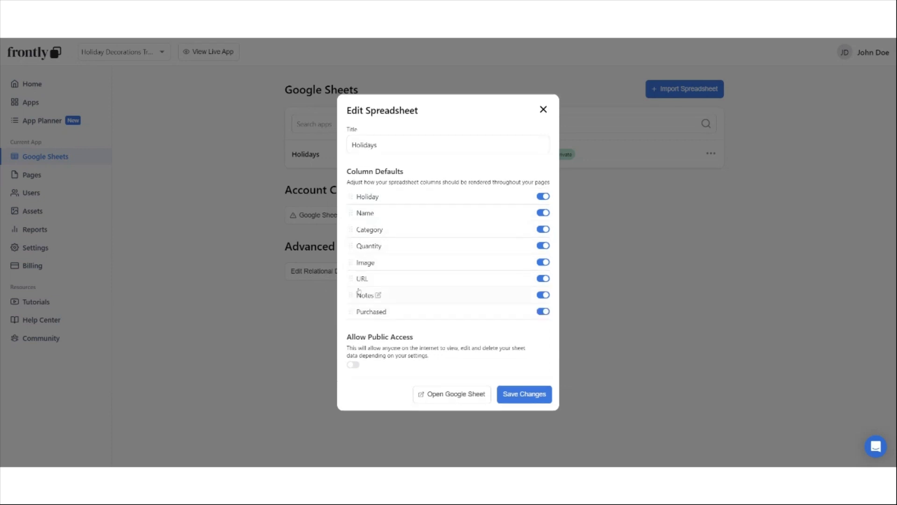
{"action": "left_click", "coordinate": [378, 263]}
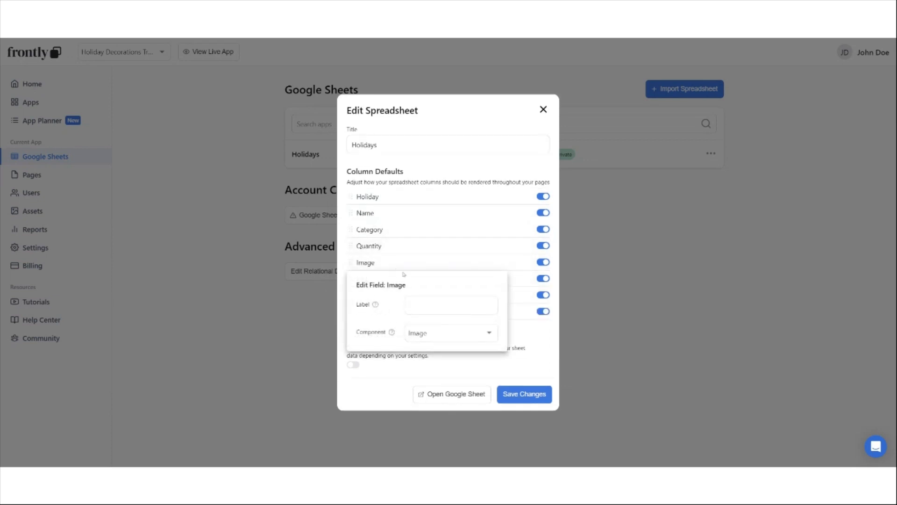
{"action": "left_click", "coordinate": [543, 349]}
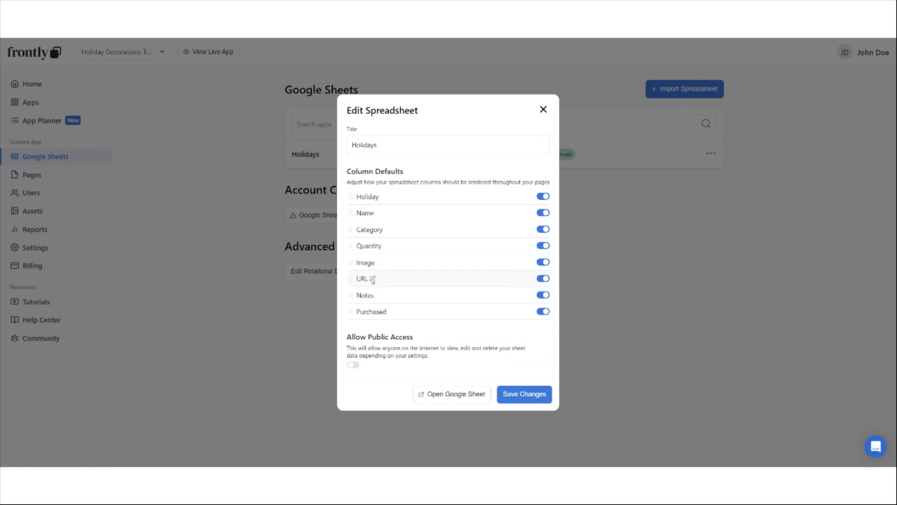
Set the URL column's component to Text
{"action": "left_click", "coordinate": [372, 279]}
{"action": "left_click", "coordinate": [445, 348]}
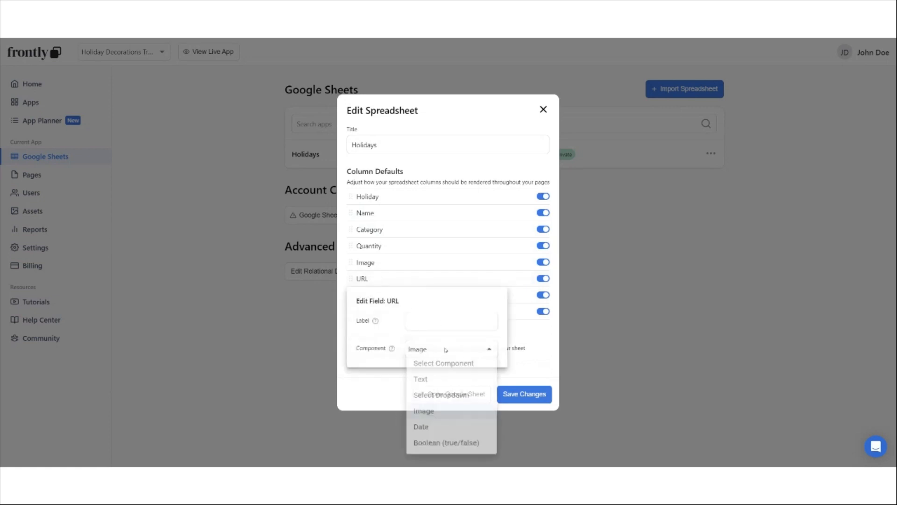
{"action": "left_click", "coordinate": [447, 379]}
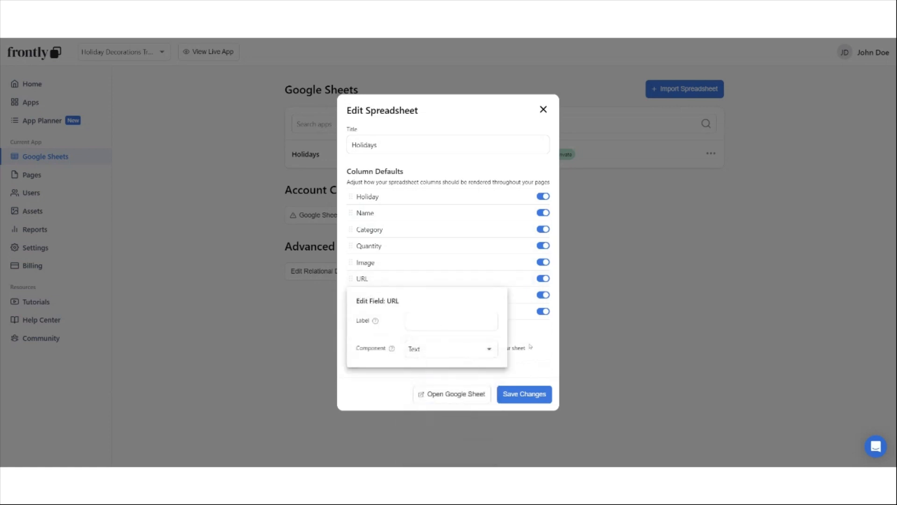
{"action": "left_click", "coordinate": [530, 346]}
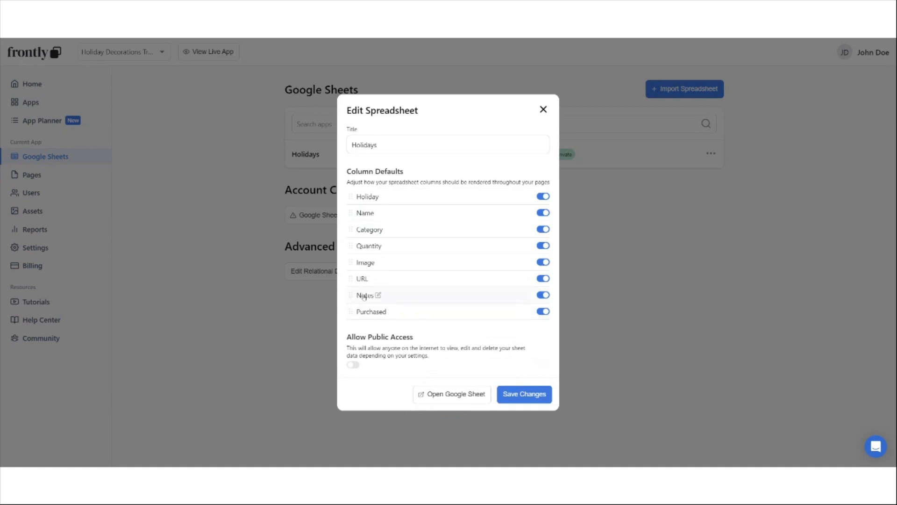
Set the Purchased column's component to Boolean (true/false)
{"action": "left_click", "coordinate": [390, 311]}
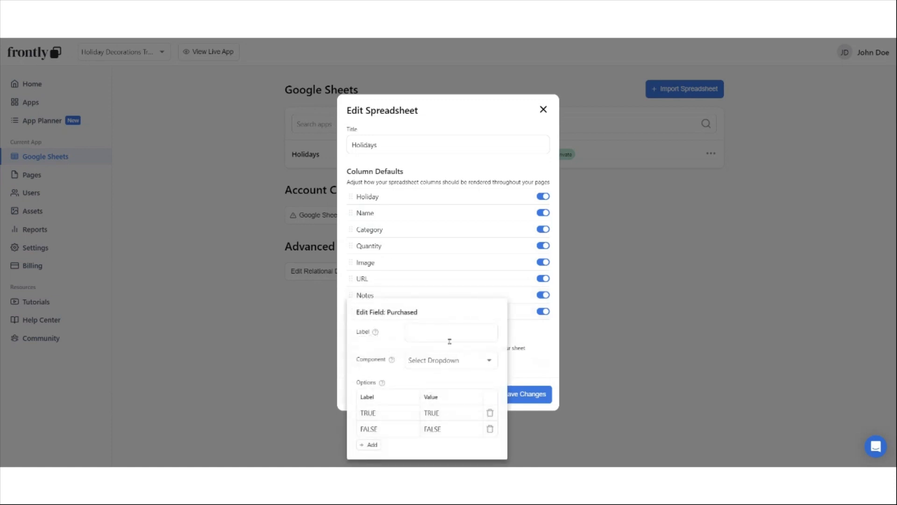
{"action": "left_click", "coordinate": [460, 368]}
{"action": "left_click", "coordinate": [451, 447]}
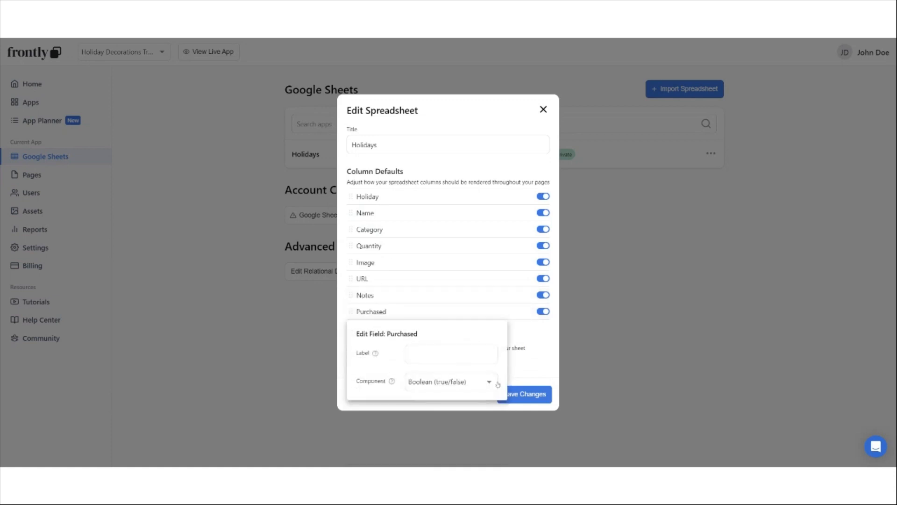
{"action": "left_click", "coordinate": [544, 370]}
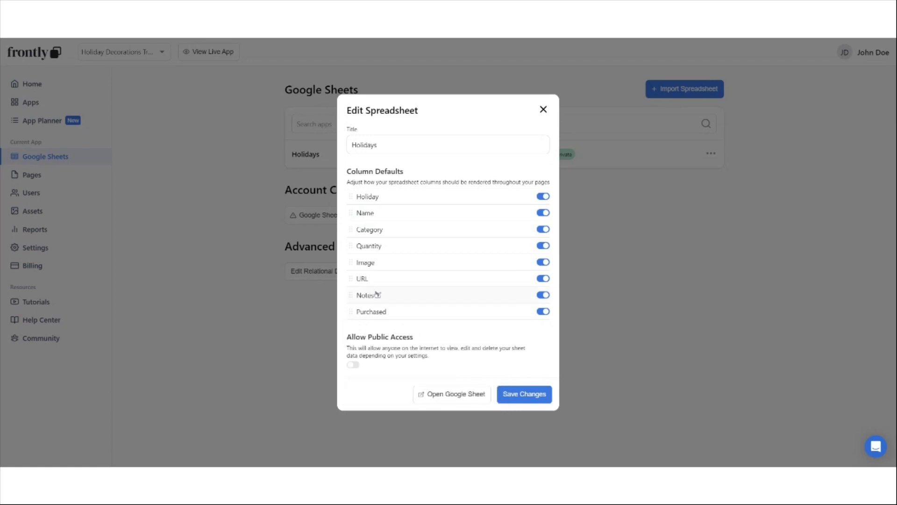
Check the Notes column's component and save the Holidays spreadsheet settings
{"action": "left_click", "coordinate": [392, 295]}
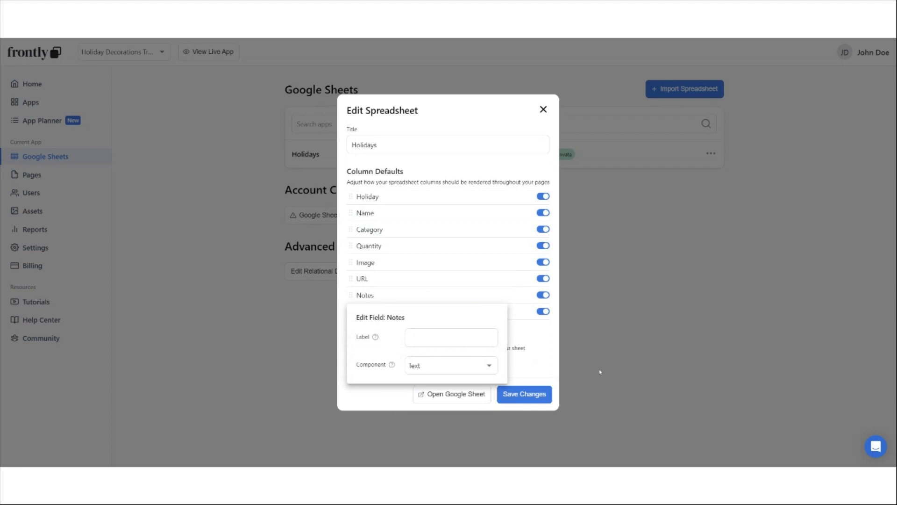
{"action": "left_click", "coordinate": [551, 359]}
{"action": "left_click", "coordinate": [545, 395]}
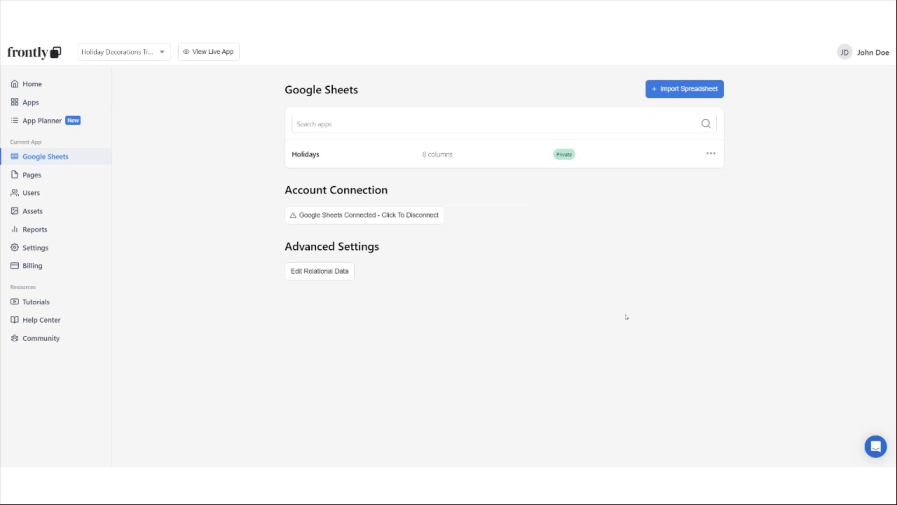
Create a new page named Home in the Holiday Decorations Tracker app
{"action": "left_click", "coordinate": [52, 175]}
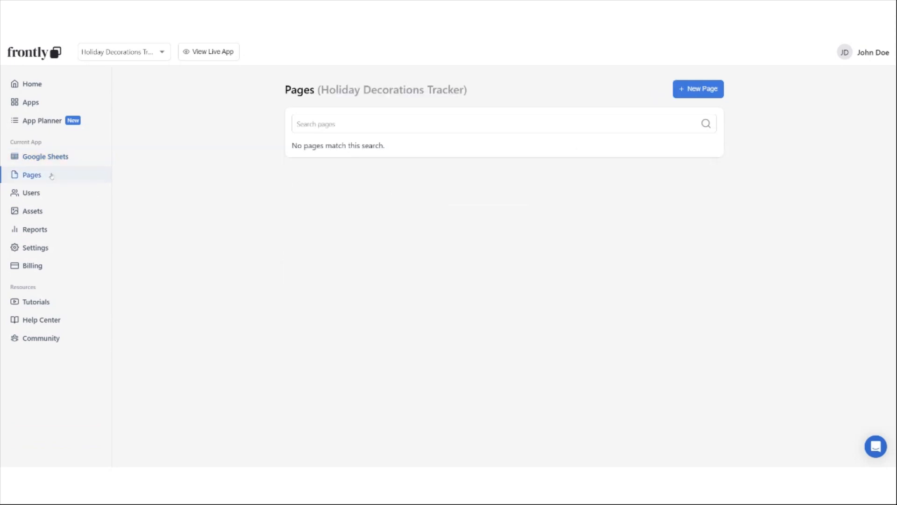
{"action": "left_click", "coordinate": [712, 91]}
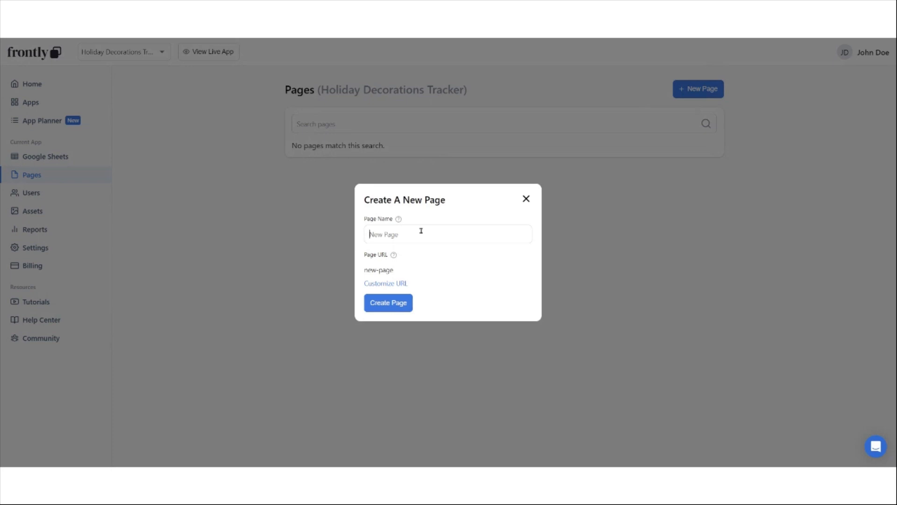
{"action": "type", "text": "Home"}
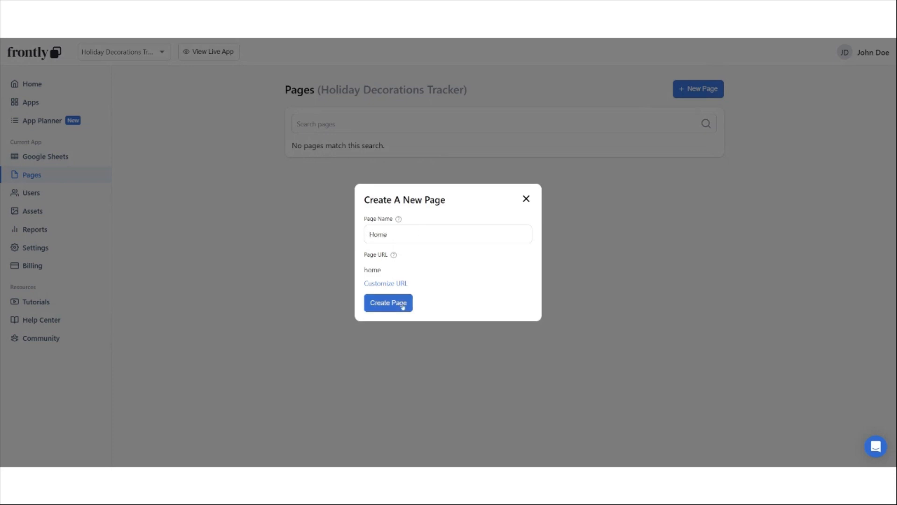
{"action": "left_click", "coordinate": [403, 307]}
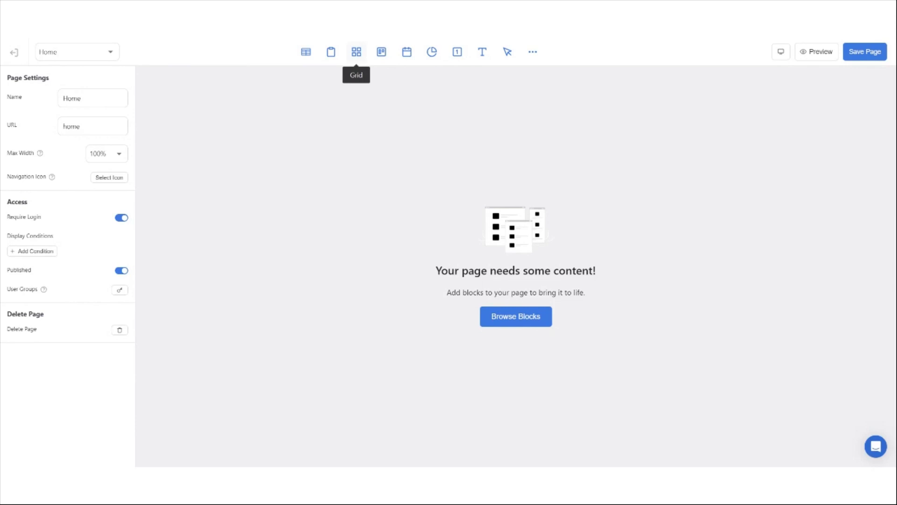
Add a Text block to the empty Home page
{"action": "left_click", "coordinate": [540, 53]}
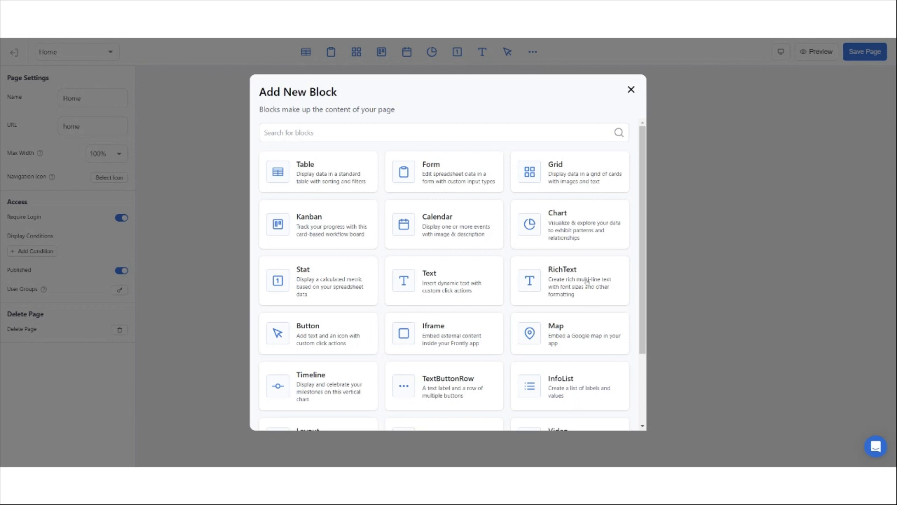
{"action": "left_click", "coordinate": [480, 285]}
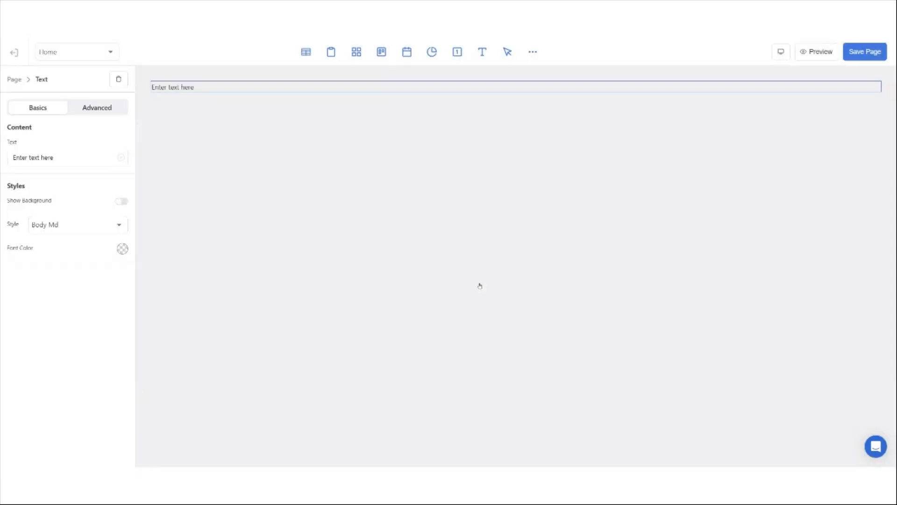
Set the text block's style to Heading Xl
{"action": "triple_click", "coordinate": [195, 87]}
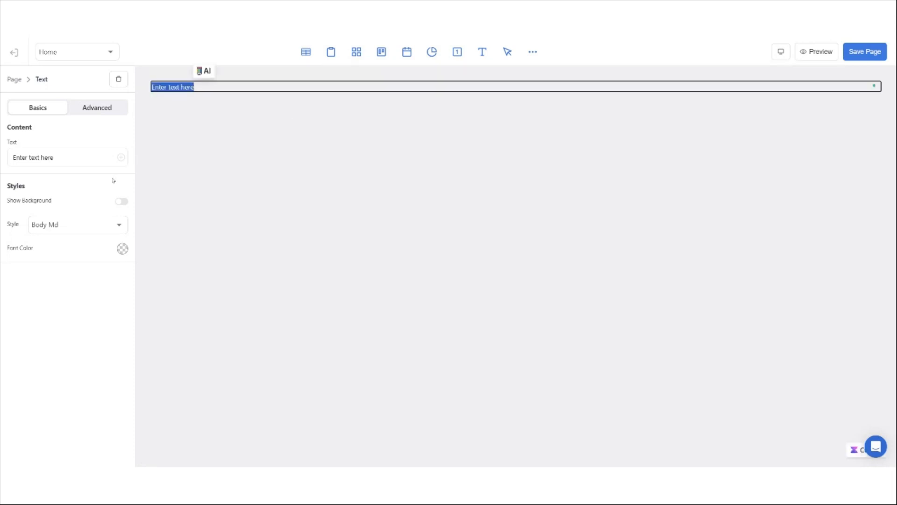
{"action": "left_click", "coordinate": [109, 224]}
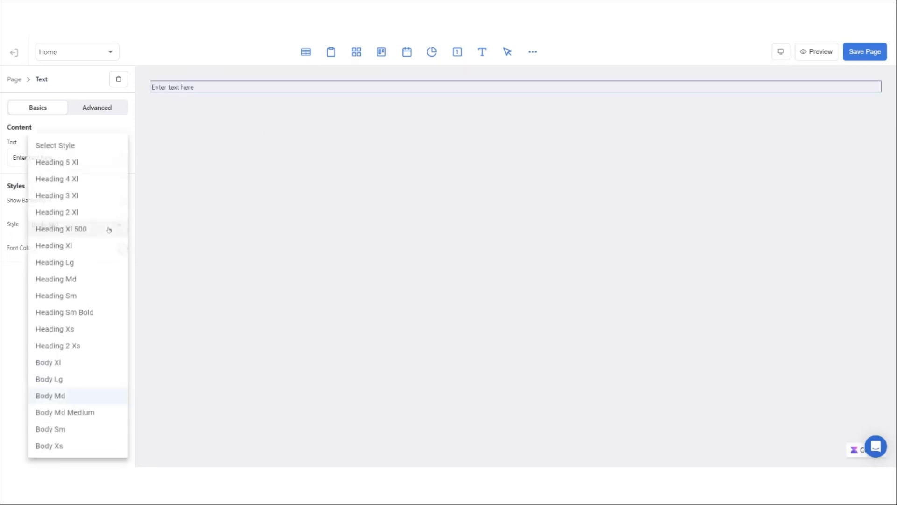
{"action": "left_click", "coordinate": [97, 269]}
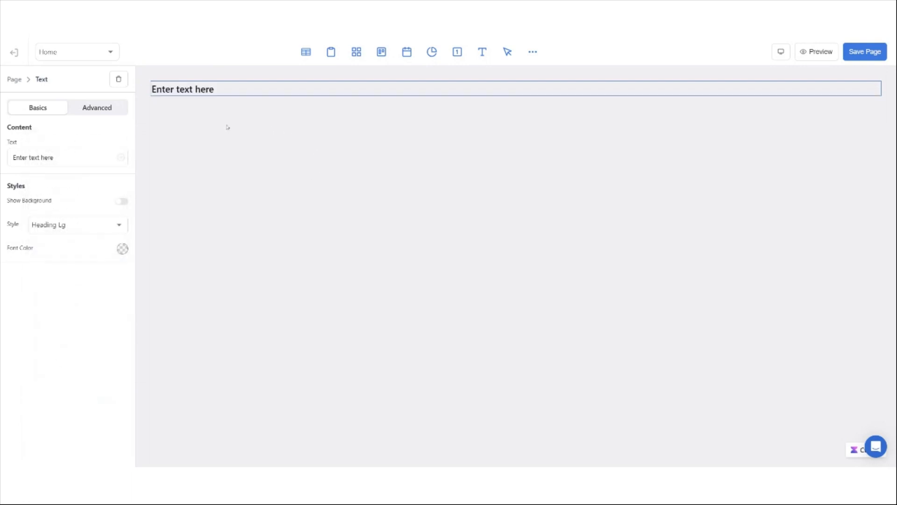
{"action": "left_click", "coordinate": [115, 228]}
{"action": "left_click", "coordinate": [108, 246]}
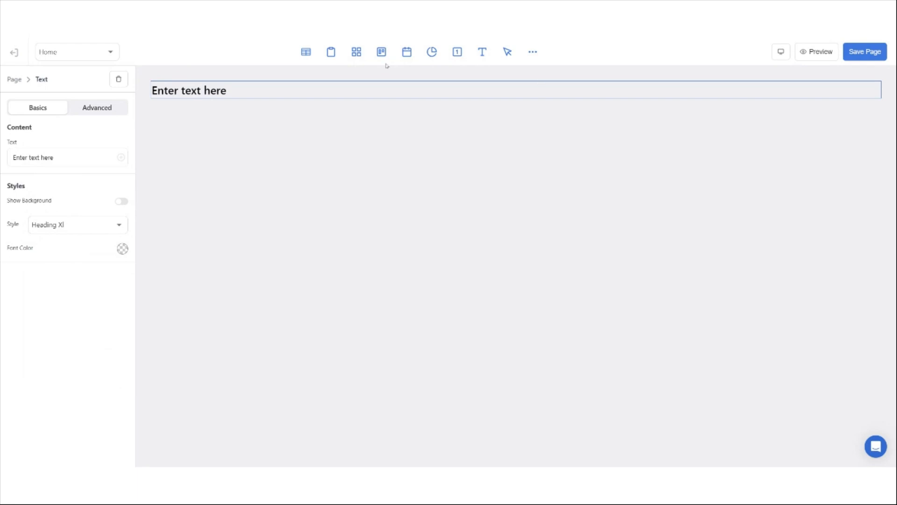
Add a Grid block below the heading and connect it to the Holidays spreadsheet
{"action": "left_click", "coordinate": [356, 52]}
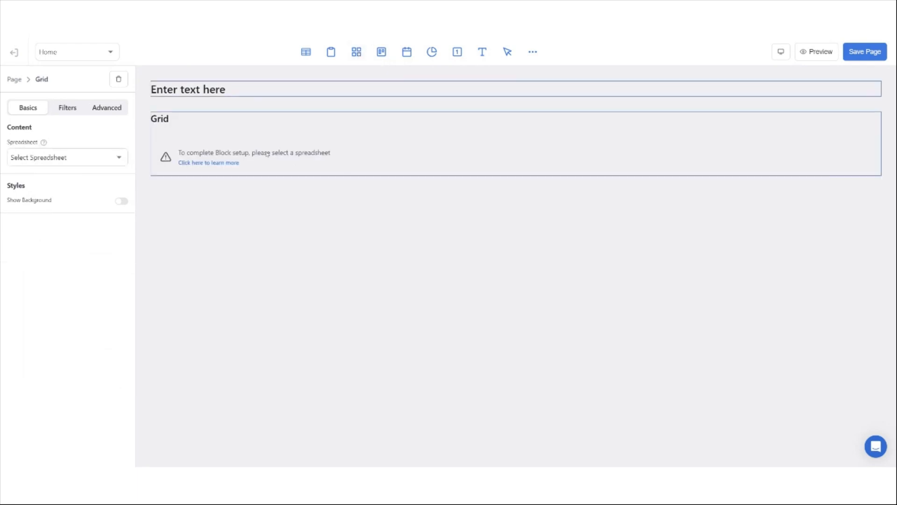
{"action": "left_click", "coordinate": [117, 164]}
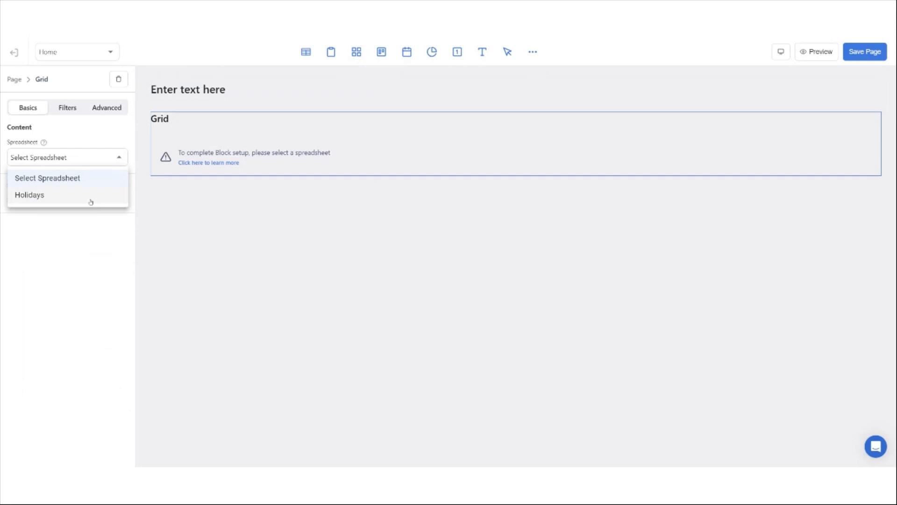
{"action": "left_click", "coordinate": [90, 200]}
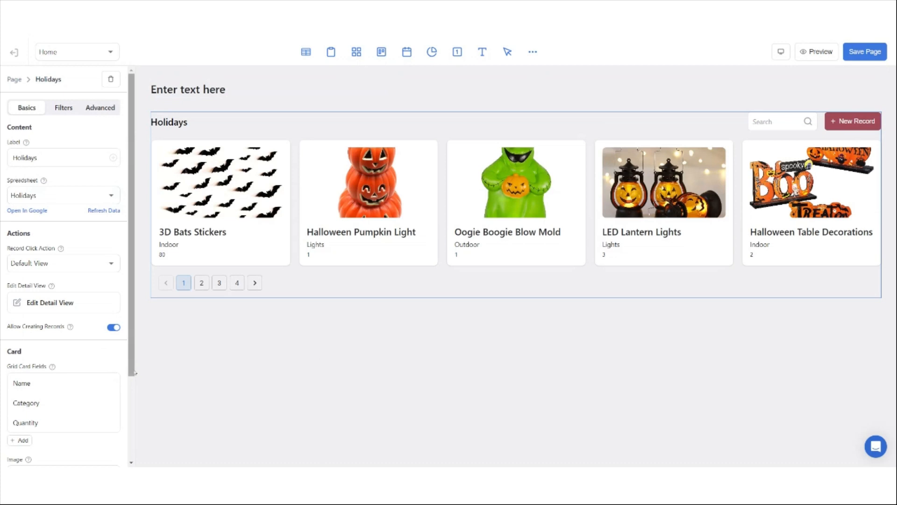
Disable creating records in the Holidays grid
{"action": "left_click_drag", "start_coordinate": [134, 367], "coordinate": [128, 422]}
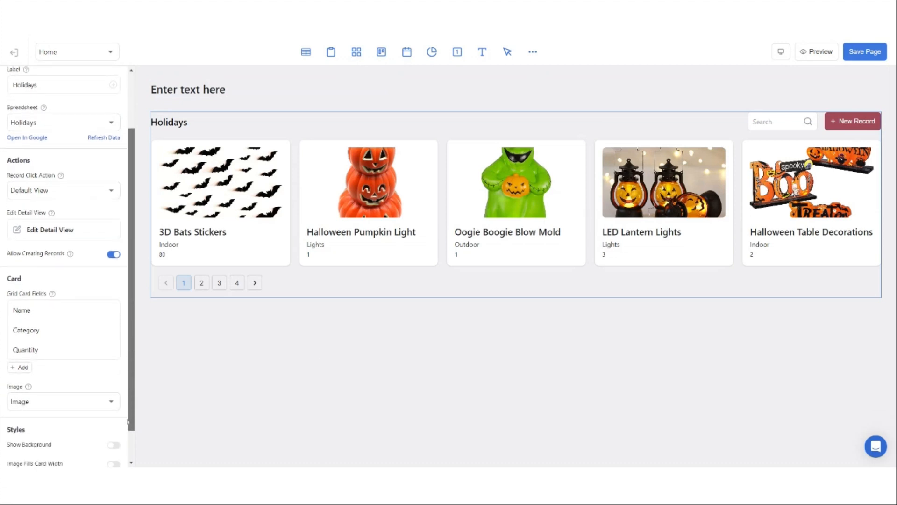
{"action": "left_click_drag", "start_coordinate": [127, 422], "coordinate": [128, 448]}
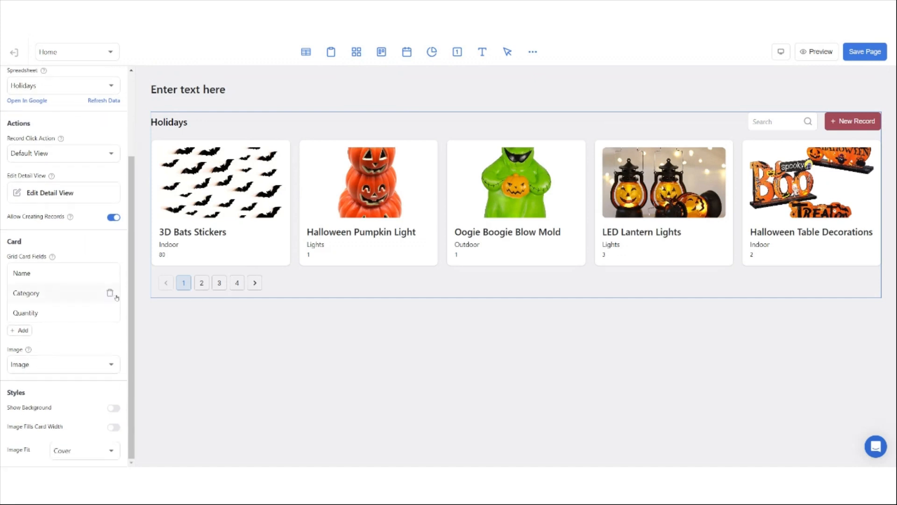
{"action": "left_click", "coordinate": [112, 218]}
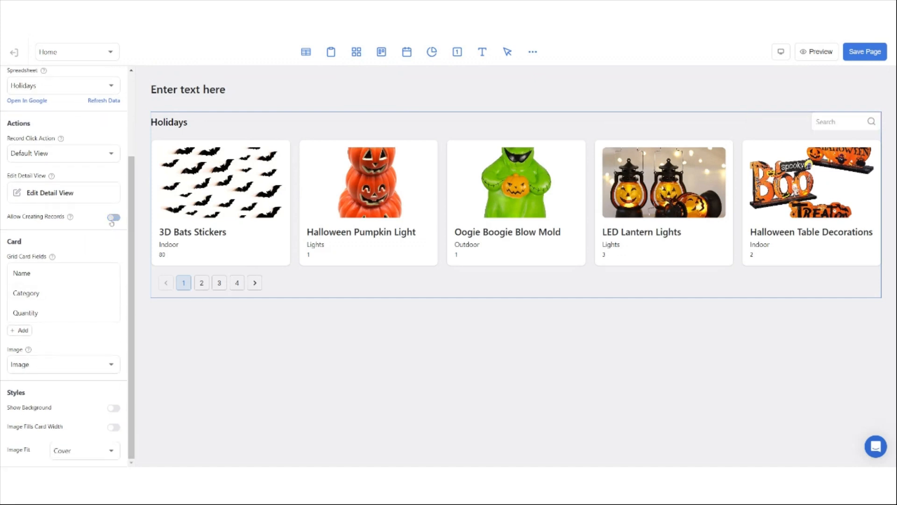
Set the Holidays grid's record click action to Custom View
{"action": "scroll", "coordinate": [133, 202], "scroll_direction": "up", "scroll_amount": 1}
{"action": "left_click_drag", "start_coordinate": [133, 202], "coordinate": [136, 169]}
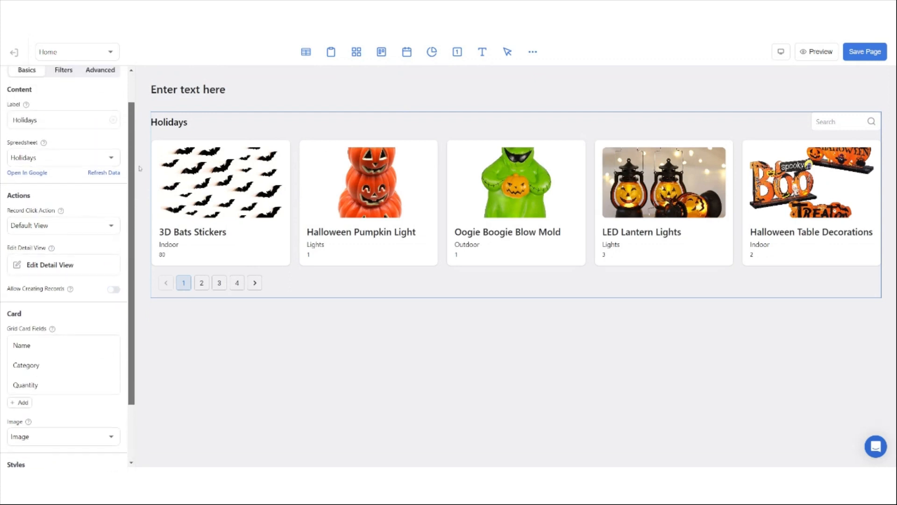
{"action": "left_click", "coordinate": [110, 228]}
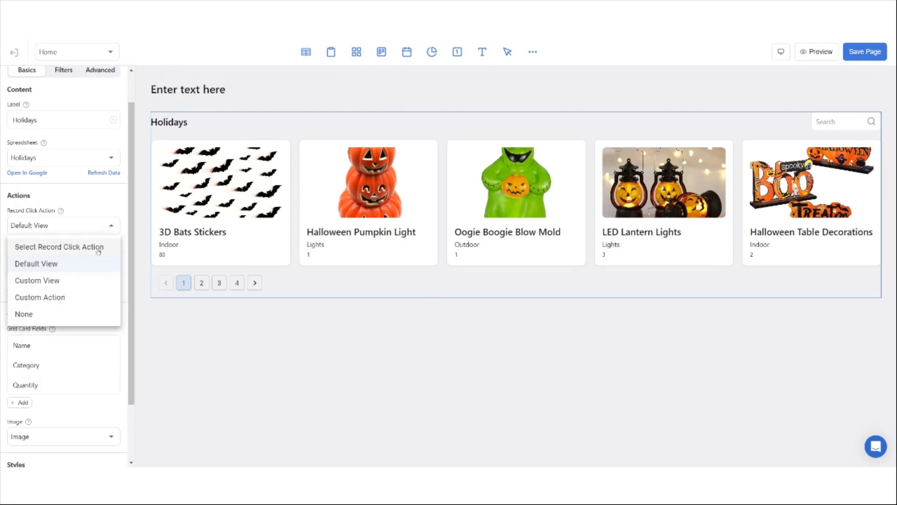
{"action": "left_click", "coordinate": [87, 281]}
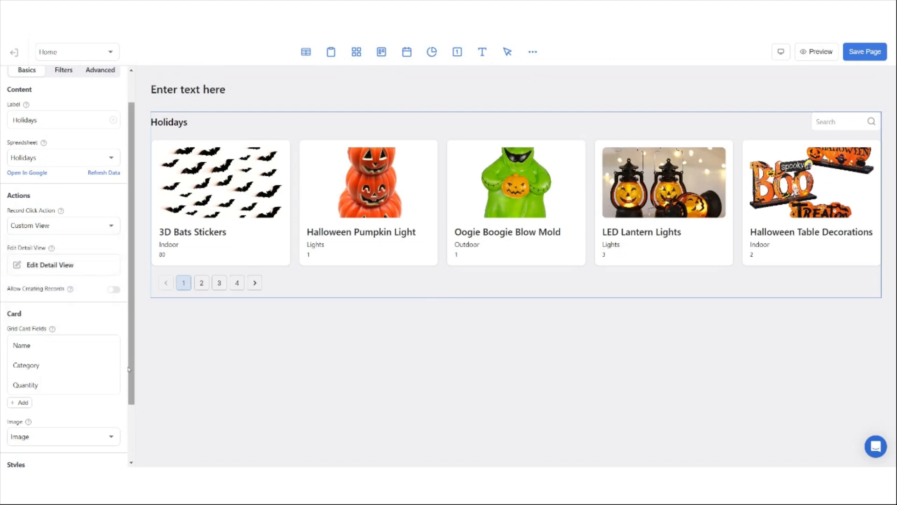
Use the Holiday field as the badge on the grid's cards
{"action": "left_click_drag", "start_coordinate": [132, 366], "coordinate": [135, 406]}
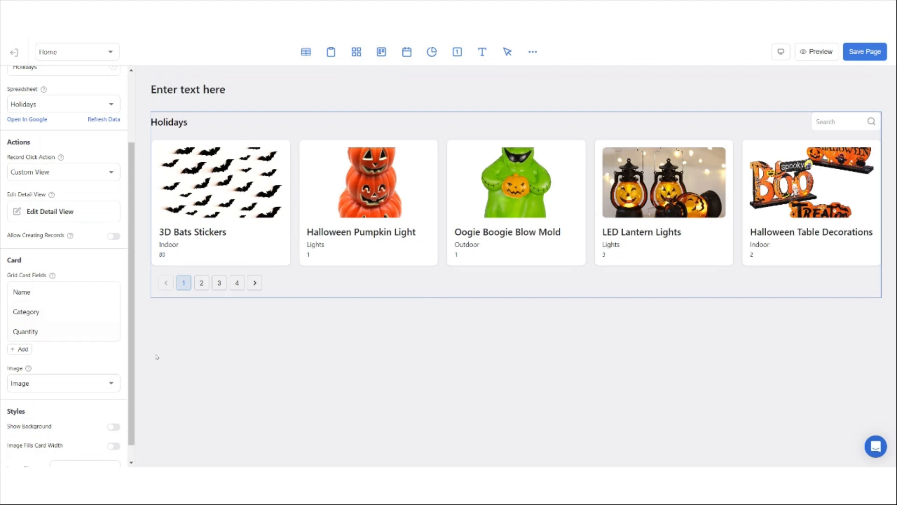
{"action": "scroll", "coordinate": [131, 371], "scroll_direction": "down", "scroll_amount": 1}
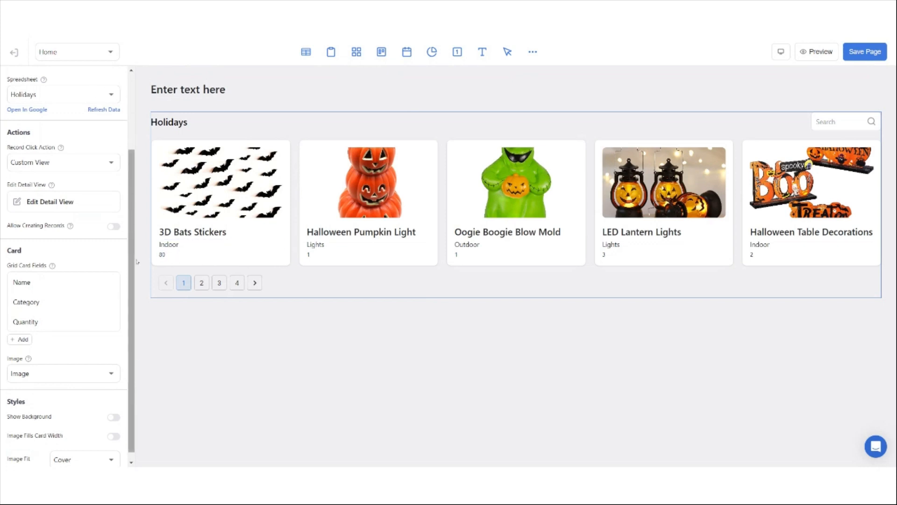
{"action": "left_click_drag", "start_coordinate": [131, 370], "coordinate": [148, 223]}
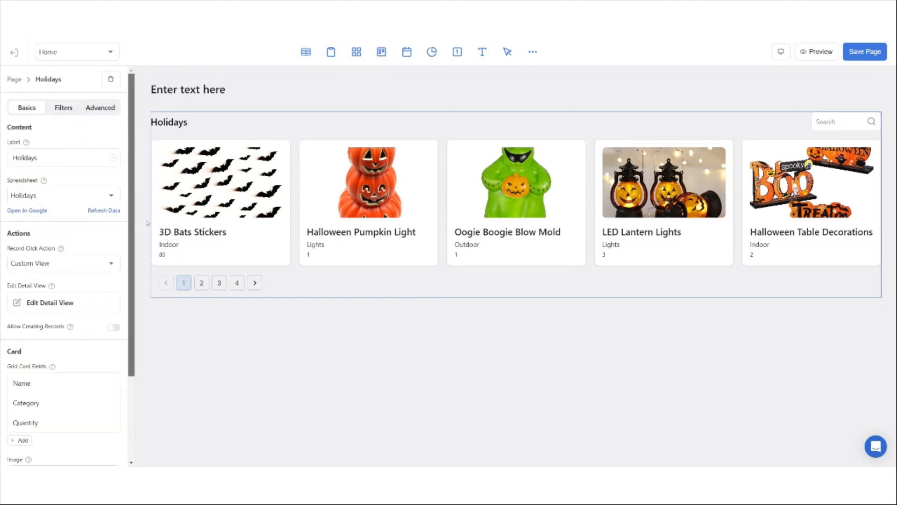
{"action": "left_click", "coordinate": [106, 108]}
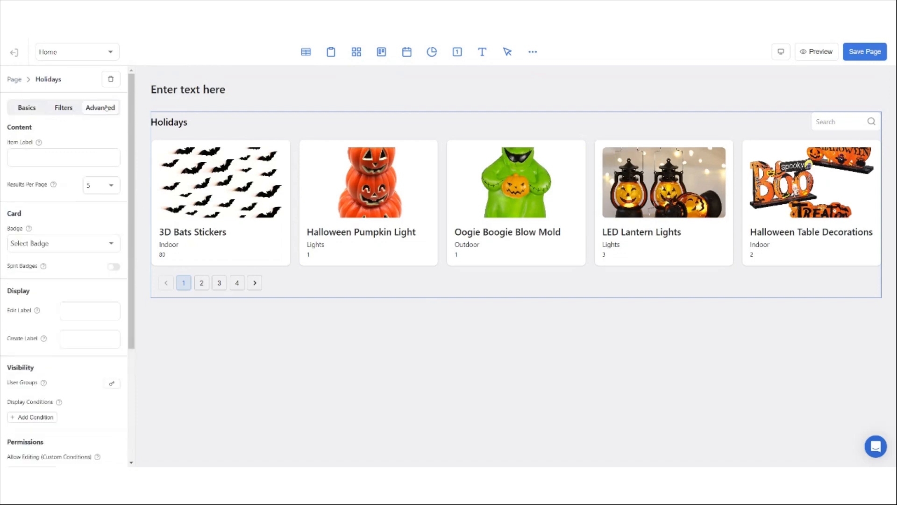
{"action": "left_click", "coordinate": [103, 243]}
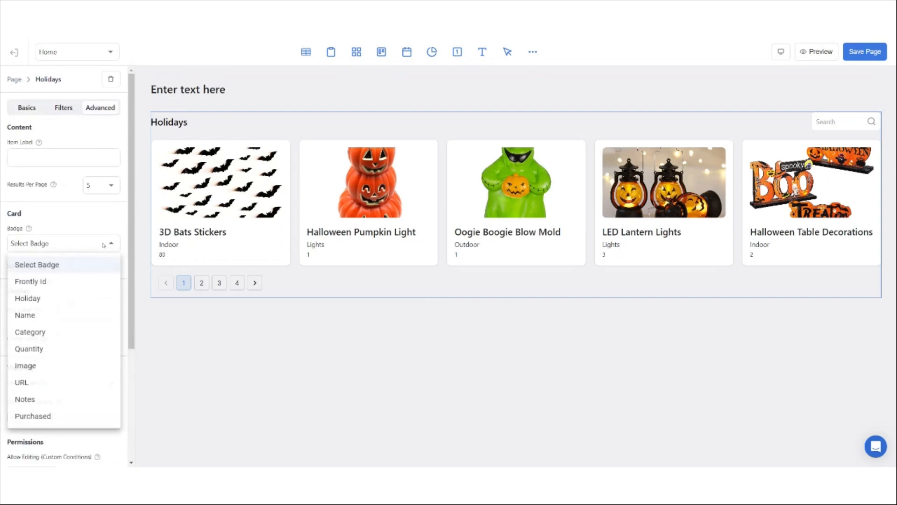
{"action": "left_click", "coordinate": [69, 299]}
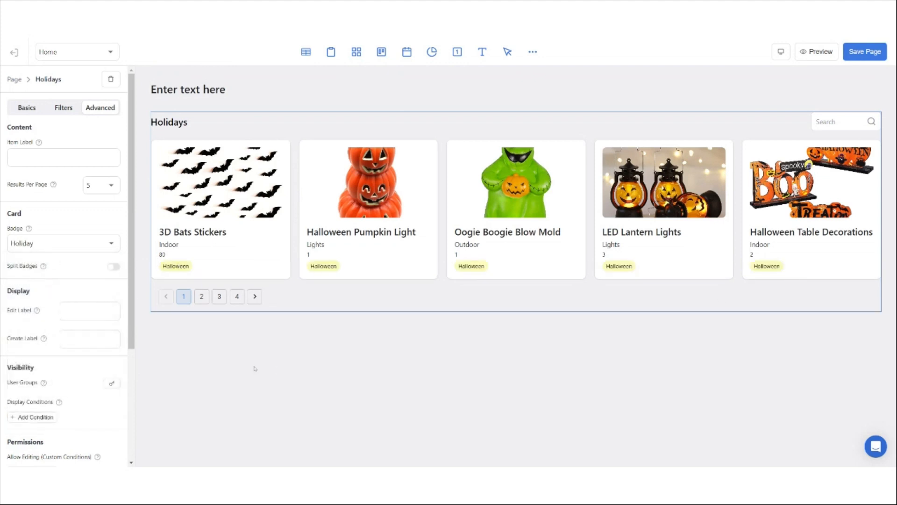
Set the Holidays grid to 10 results per page
{"action": "left_click", "coordinate": [106, 186]}
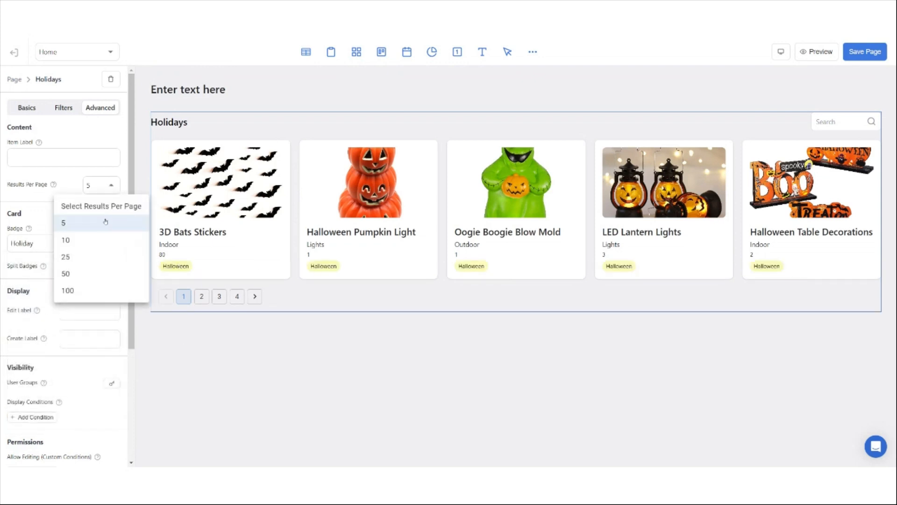
{"action": "left_click", "coordinate": [97, 241]}
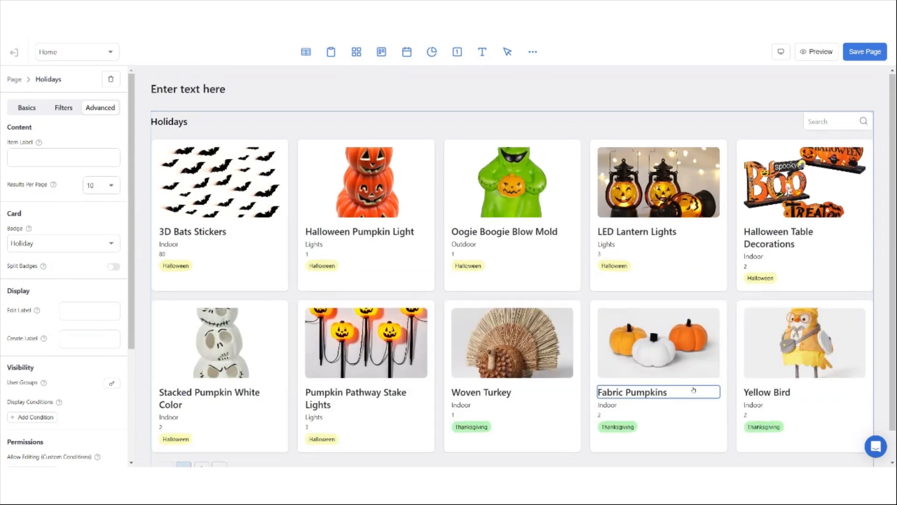
{"action": "scroll", "coordinate": [693, 391], "scroll_direction": "down", "scroll_amount": 1}
{"action": "scroll", "coordinate": [692, 389], "scroll_direction": "up", "scroll_amount": 1}
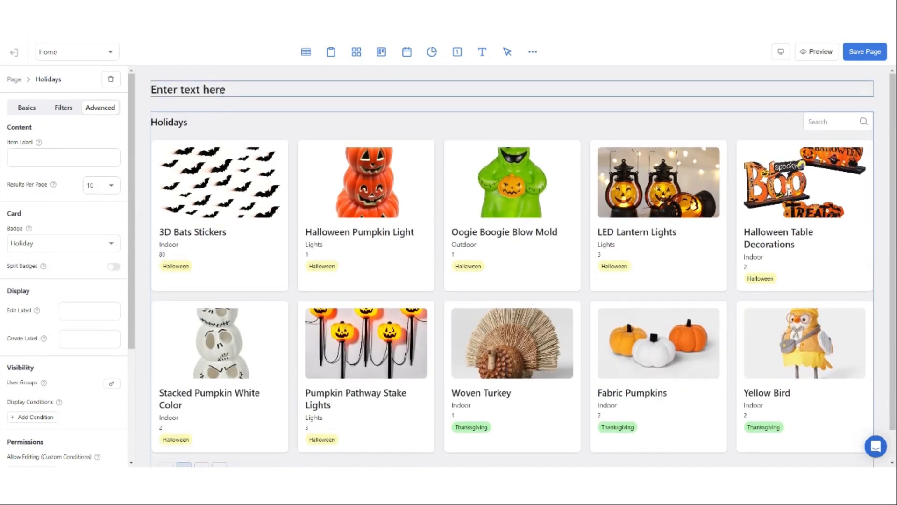
Replace the heading's placeholder text with "All Holidays" and save the page
{"action": "left_click", "coordinate": [221, 91]}
{"action": "scroll", "coordinate": [202, 71], "scroll_direction": "up", "scroll_amount": 1}
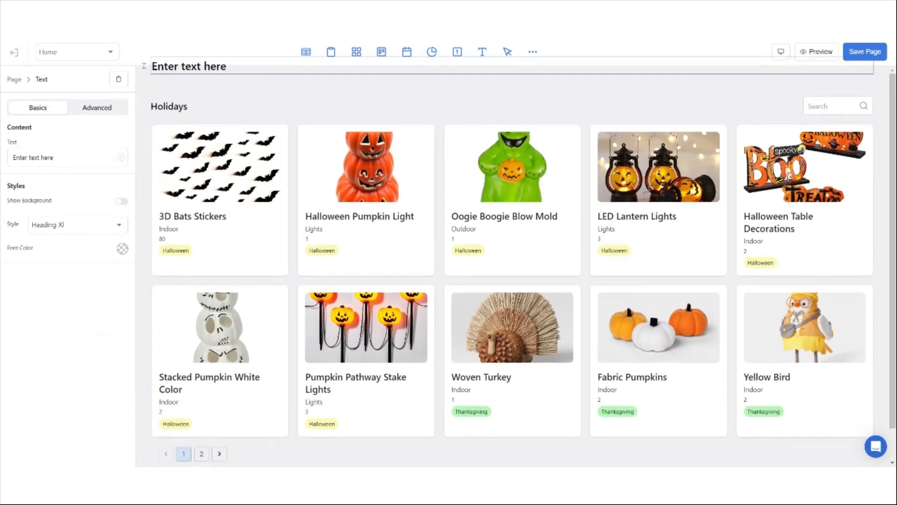
{"action": "triple_click", "coordinate": [205, 89]}
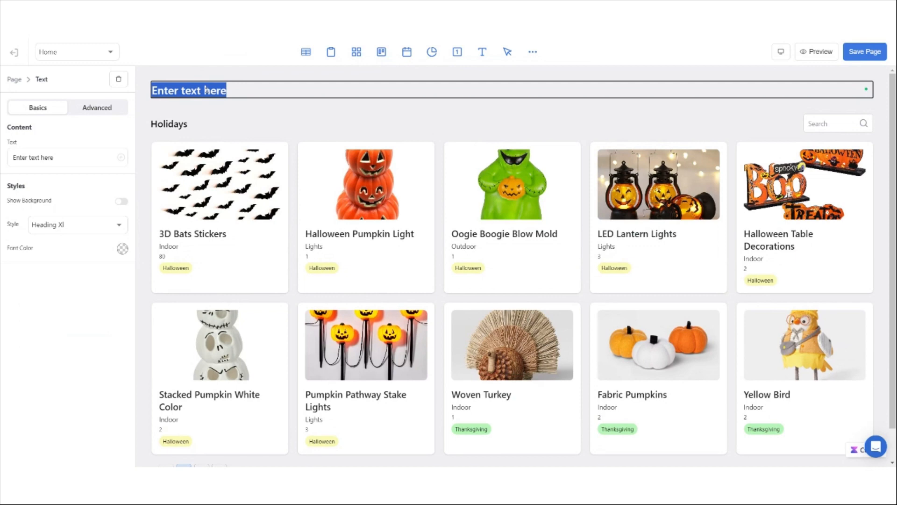
{"action": "type", "text": "All"}
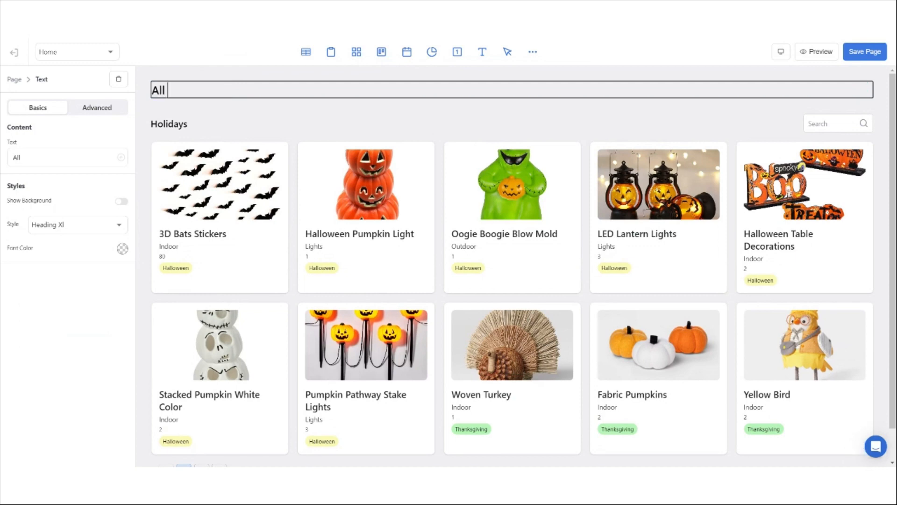
{"action": "type", "text": " Holidays"}
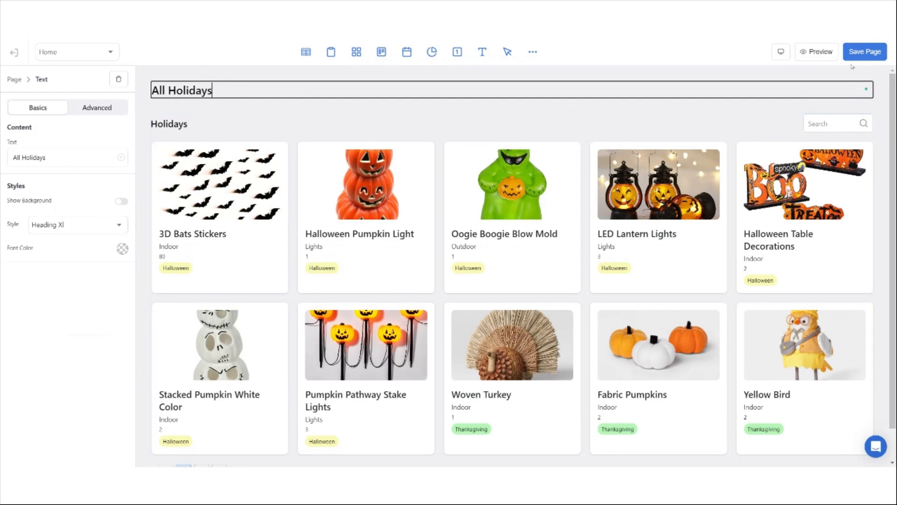
{"action": "left_click", "coordinate": [865, 52]}
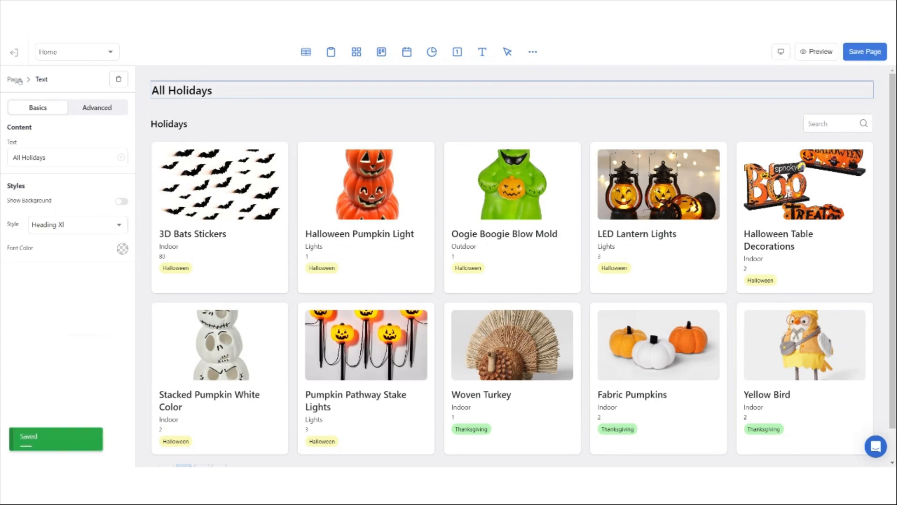
{"action": "left_click", "coordinate": [20, 80]}
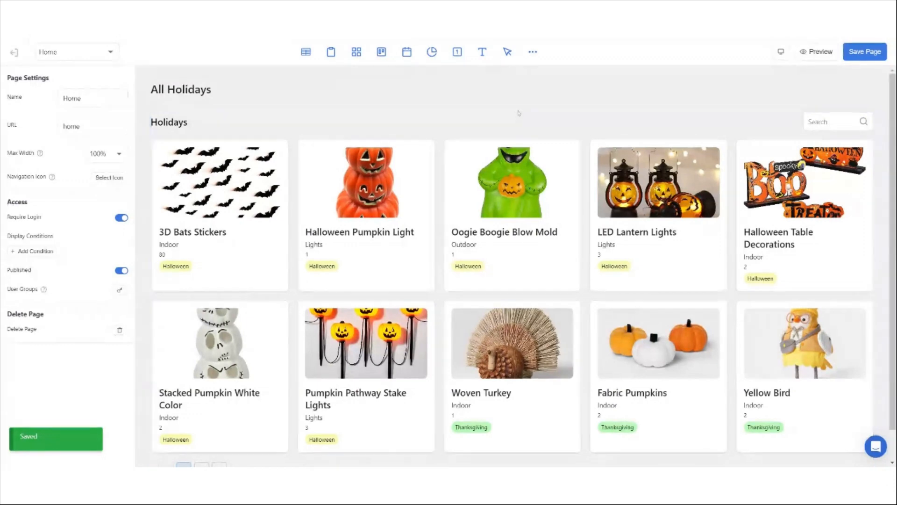
Make the images in the Holidays grid fill the card width
{"action": "left_click", "coordinate": [508, 129]}
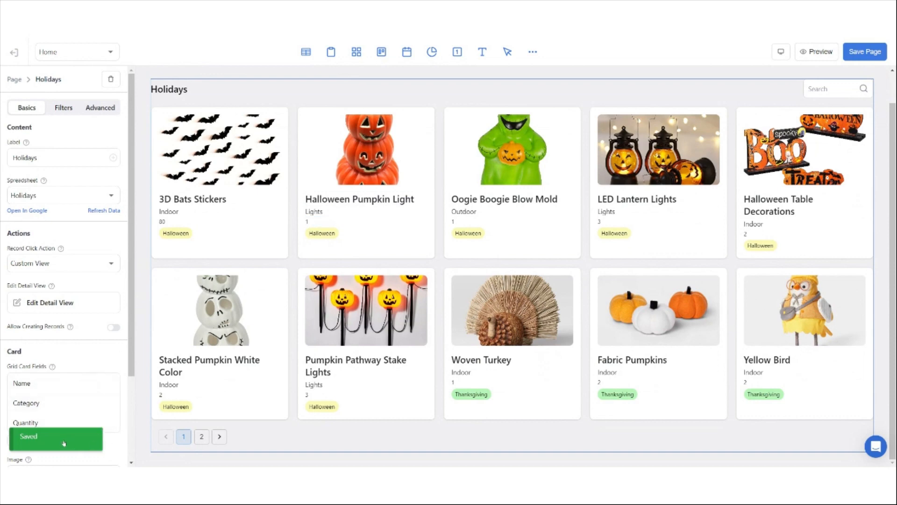
{"action": "scroll", "coordinate": [94, 421], "scroll_direction": "down", "scroll_amount": 3}
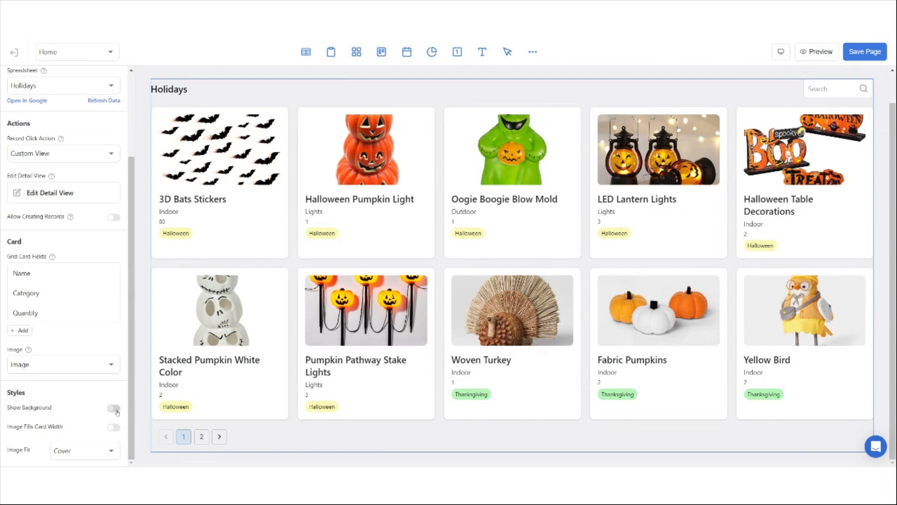
{"action": "left_click", "coordinate": [114, 428]}
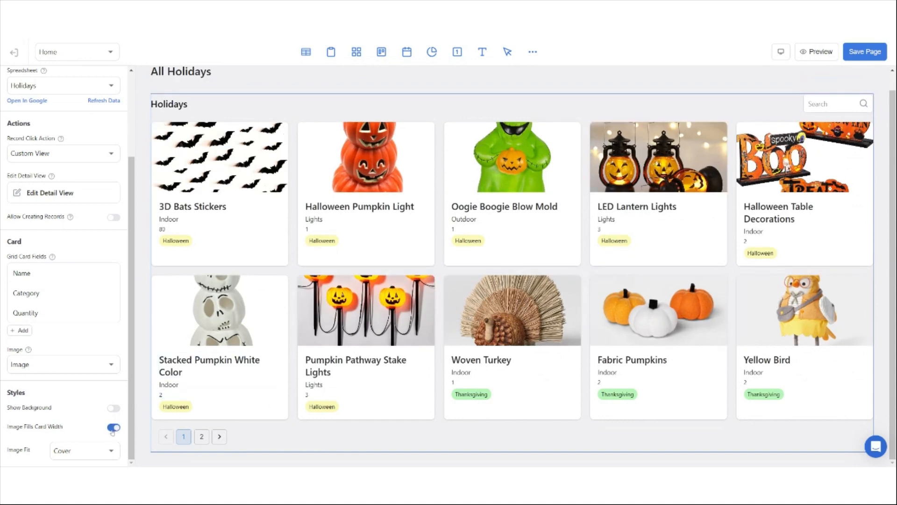
Try the Contain image fit on the grid's cards and return it to Cover
{"action": "left_click", "coordinate": [111, 451]}
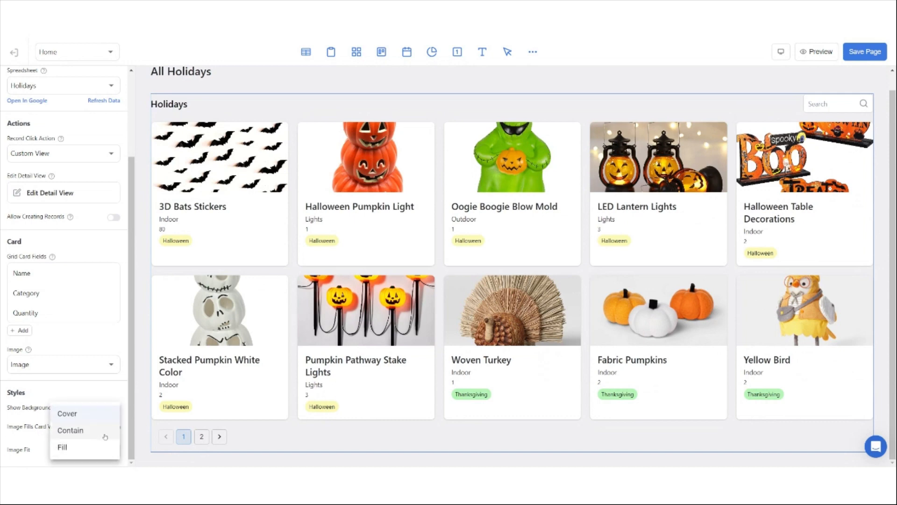
{"action": "left_click", "coordinate": [105, 430]}
{"action": "left_click", "coordinate": [104, 453]}
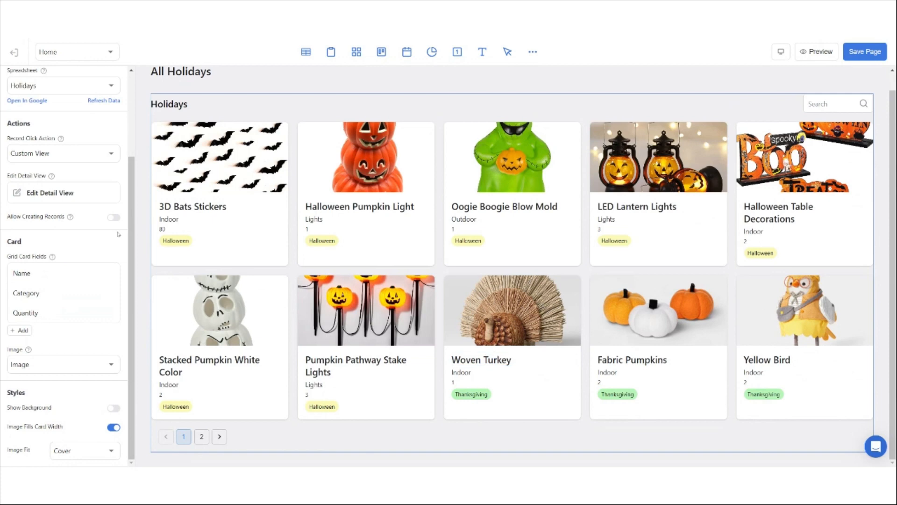
Save the Home page and open its page settings
{"action": "scroll", "coordinate": [121, 241], "scroll_direction": "up", "scroll_amount": 3}
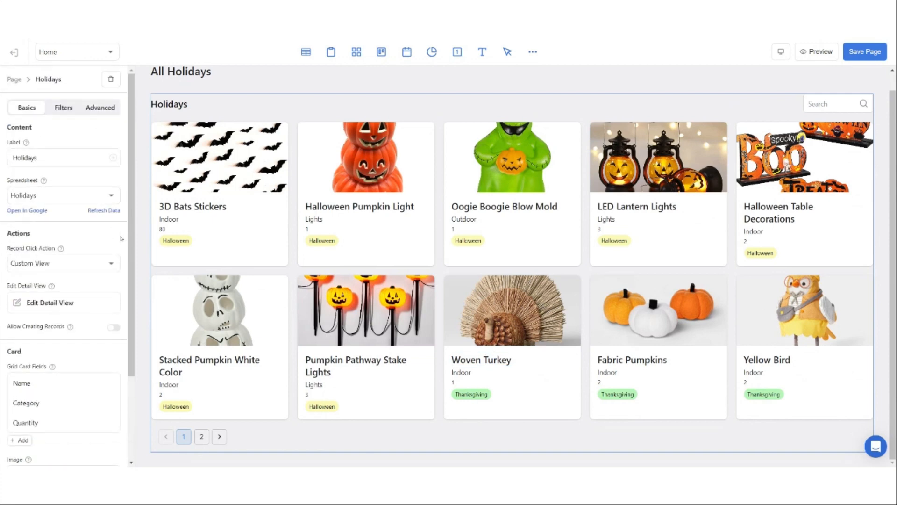
{"action": "left_click", "coordinate": [864, 51]}
{"action": "left_click", "coordinate": [16, 80]}
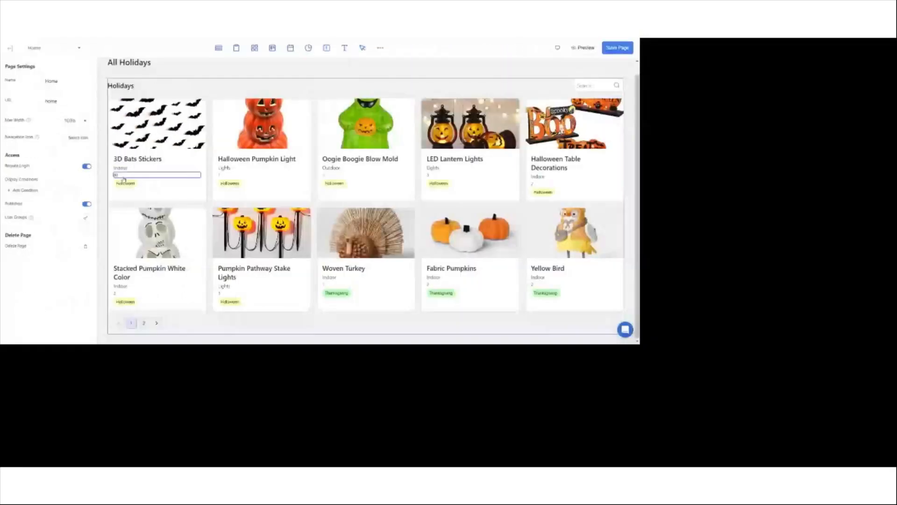
Search the icons for "arrow" and set the Home page's navigation icon to the small plain right-pointing arrow
{"action": "left_click", "coordinate": [109, 177]}
{"action": "left_click", "coordinate": [449, 178]}
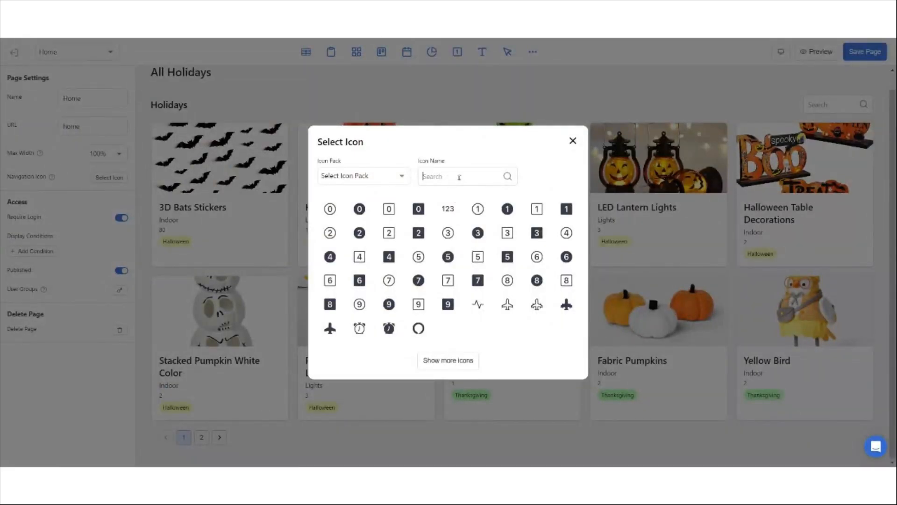
{"action": "type", "text": "arrow"}
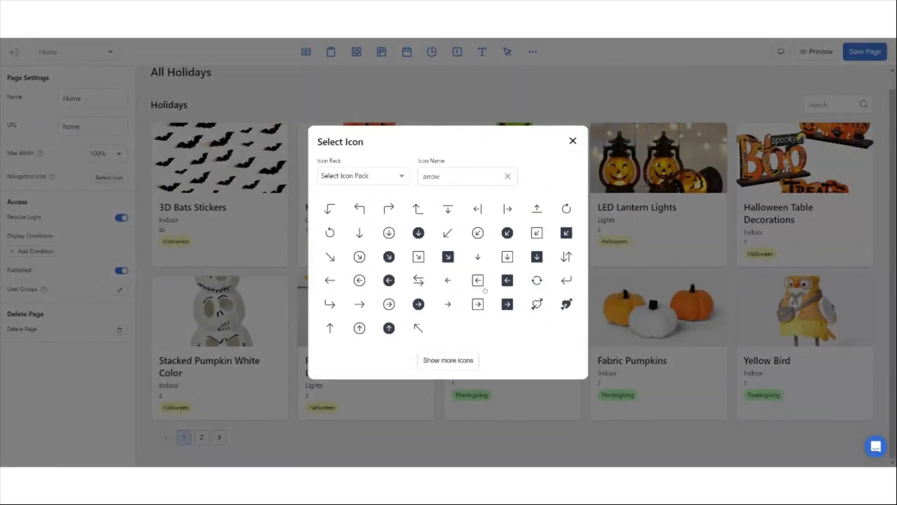
{"action": "left_click", "coordinate": [448, 304]}
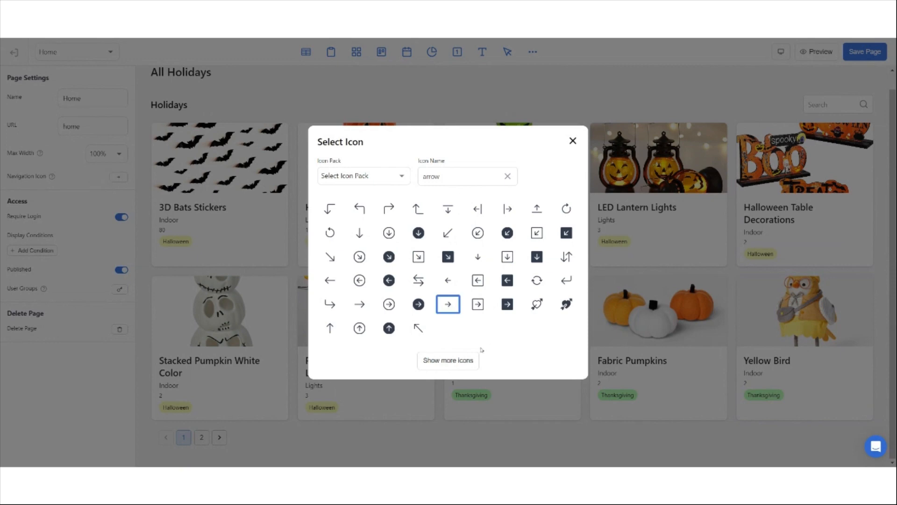
{"action": "left_click", "coordinate": [572, 141]}
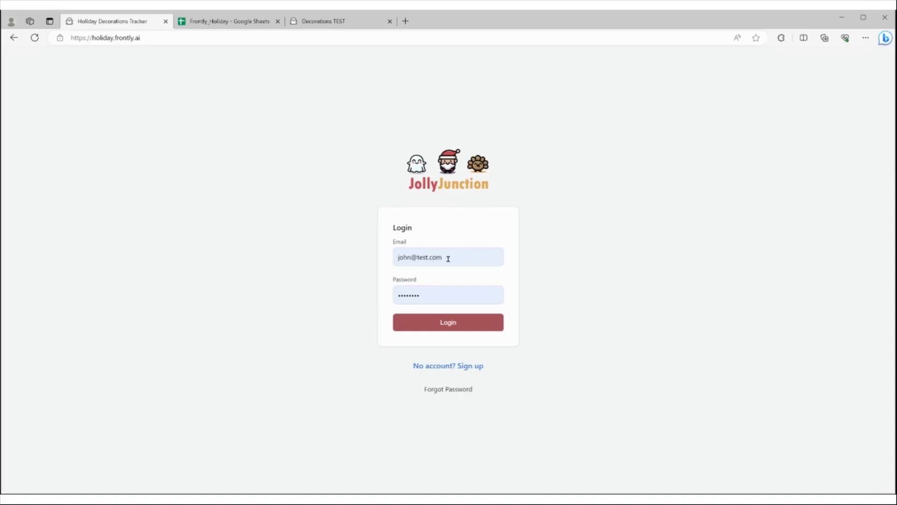
Log in to the published app at holiday.frontly.ai with the saved account e-mail and password
{"action": "left_click", "coordinate": [459, 328]}
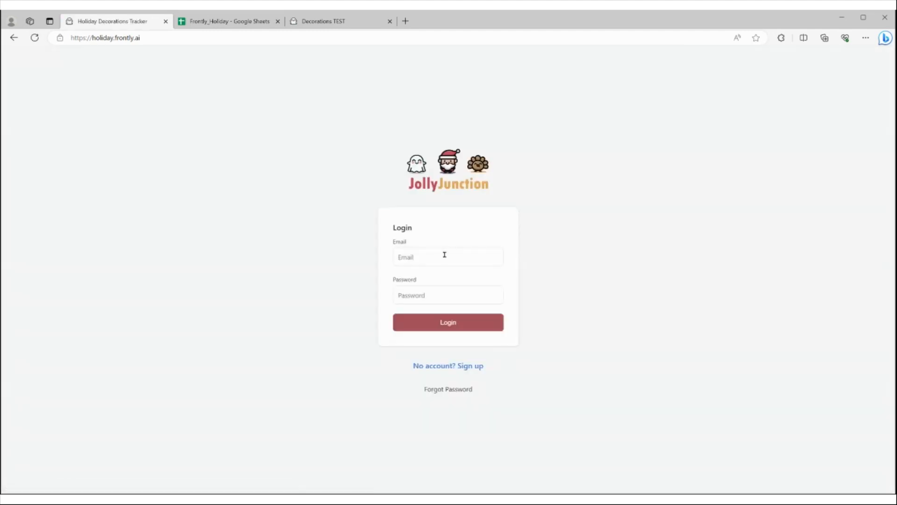
{"action": "left_click", "coordinate": [445, 255]}
{"action": "key", "text": "Down"}
{"action": "key", "text": "Return"}
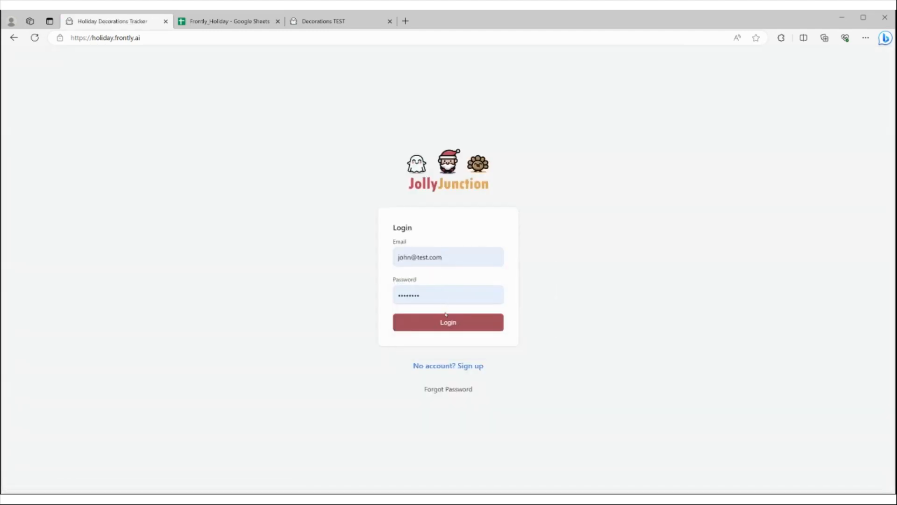
{"action": "left_click", "coordinate": [452, 322]}
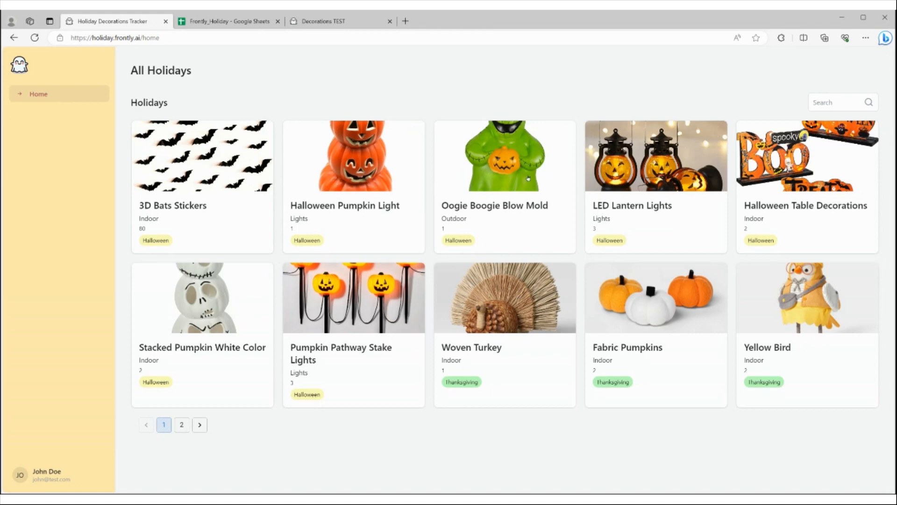
Check the record details of the Oogie Boogie Blow Mold card on the published Home page and close them
{"action": "left_click", "coordinate": [528, 179]}
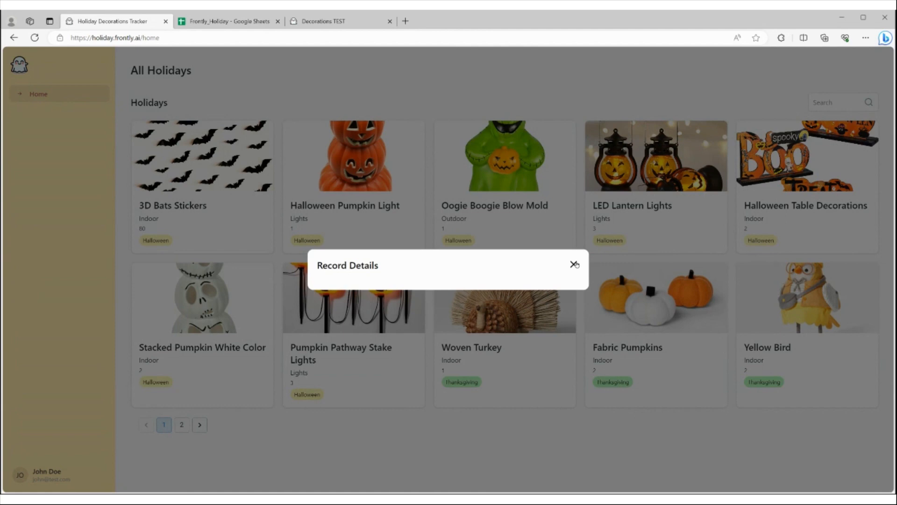
{"action": "left_click", "coordinate": [574, 265]}
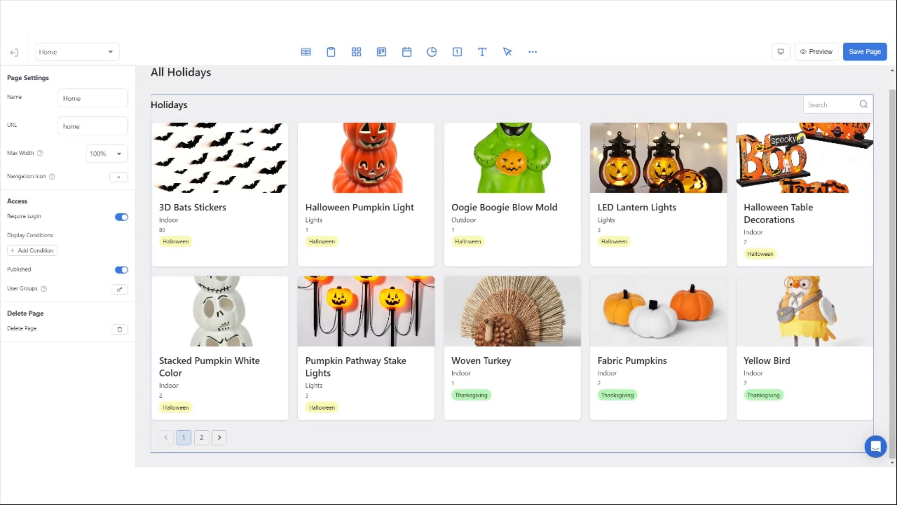
In the page editor, open the Holidays grid's custom detail view and set its window style to Full Page
{"action": "left_click", "coordinate": [277, 186]}
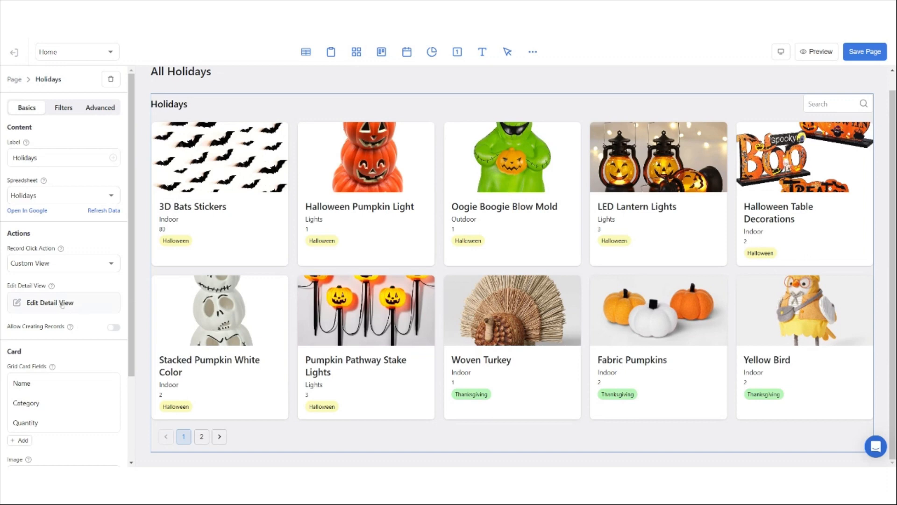
{"action": "left_click", "coordinate": [51, 302]}
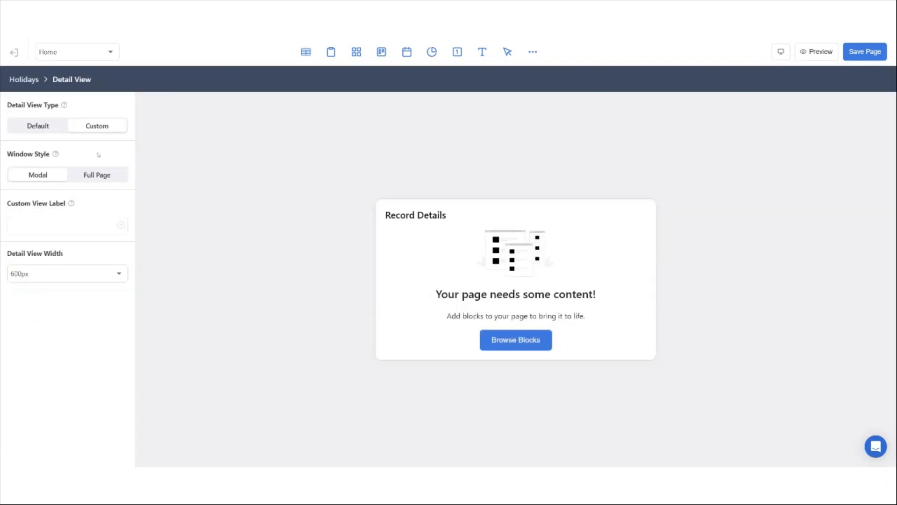
{"action": "left_click", "coordinate": [116, 178]}
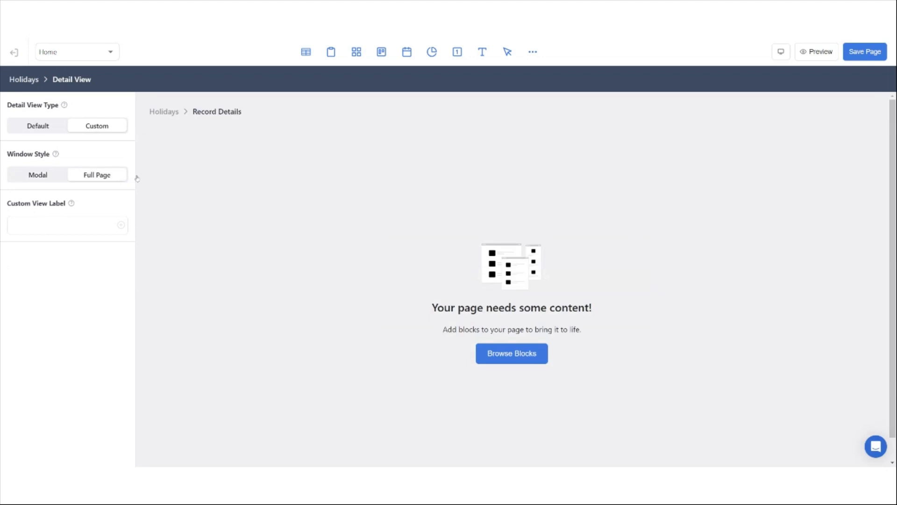
Add a text block to the detail view and give it the Heading Xl style
{"action": "left_click", "coordinate": [483, 52]}
{"action": "left_click", "coordinate": [227, 138]}
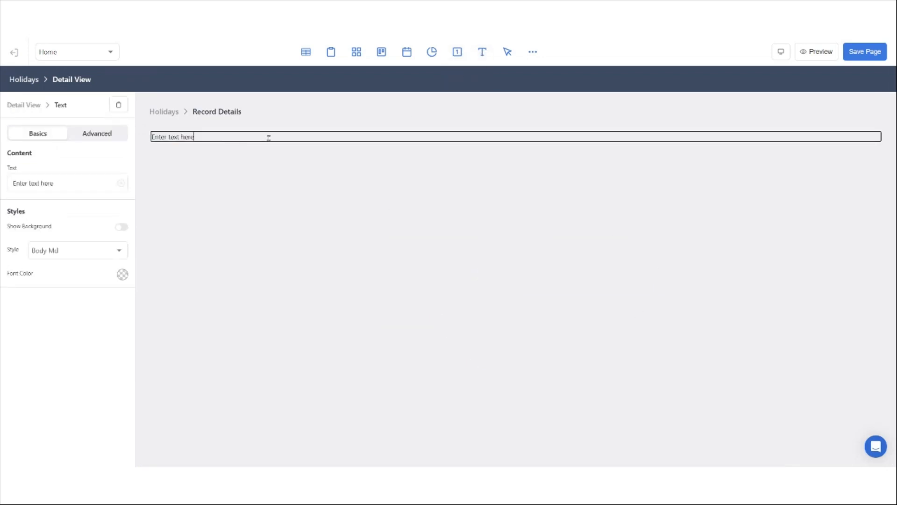
{"action": "left_click", "coordinate": [111, 250]}
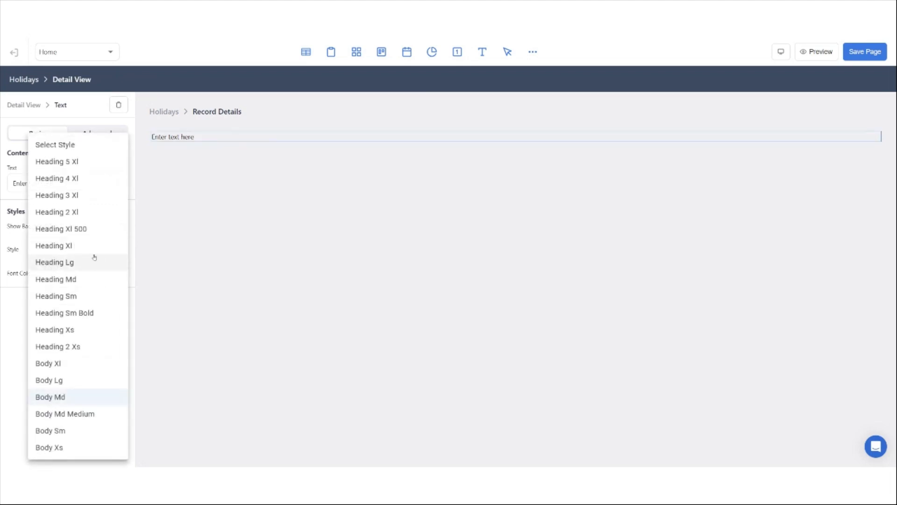
{"action": "left_click", "coordinate": [90, 245]}
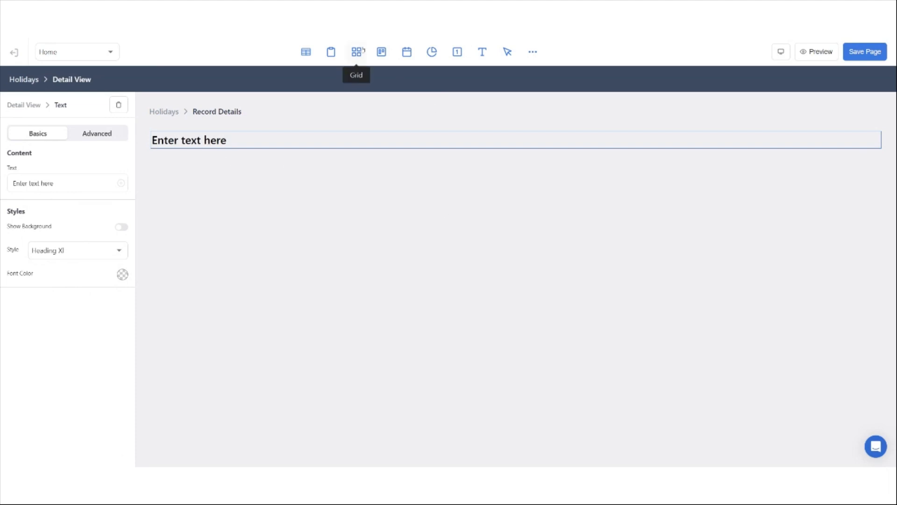
Search the blocks for "lay" and add a Layout block below the detail view's heading
{"action": "left_click", "coordinate": [536, 53]}
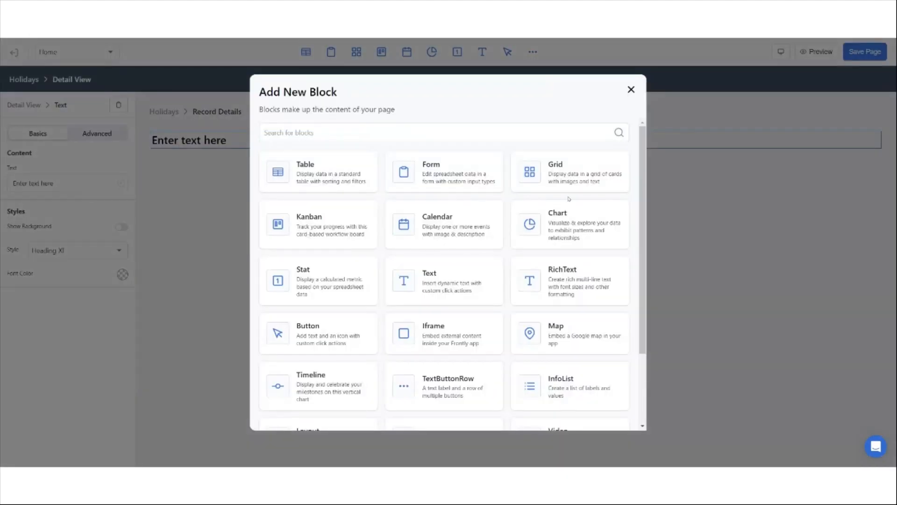
{"action": "type", "text": "lay"}
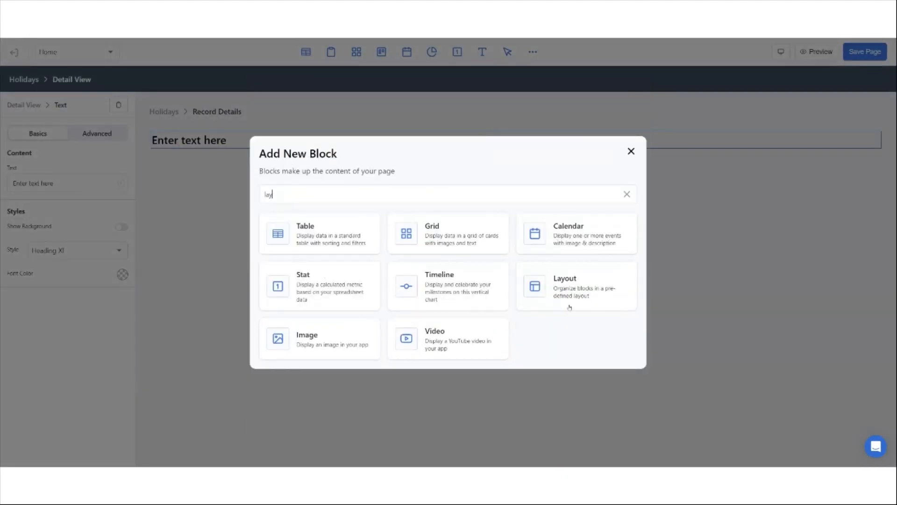
{"action": "left_click", "coordinate": [569, 290]}
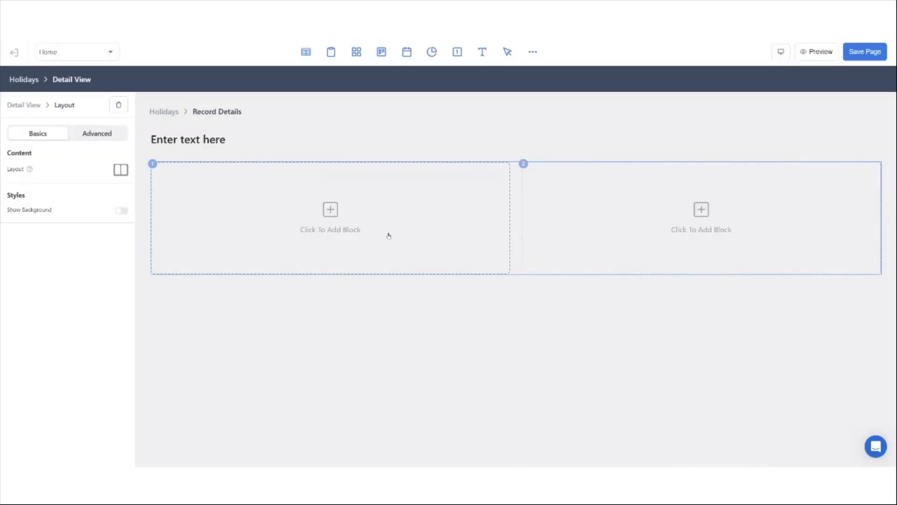
Add an Image block in the layout's first column and set its height to 600
{"action": "left_click", "coordinate": [331, 210]}
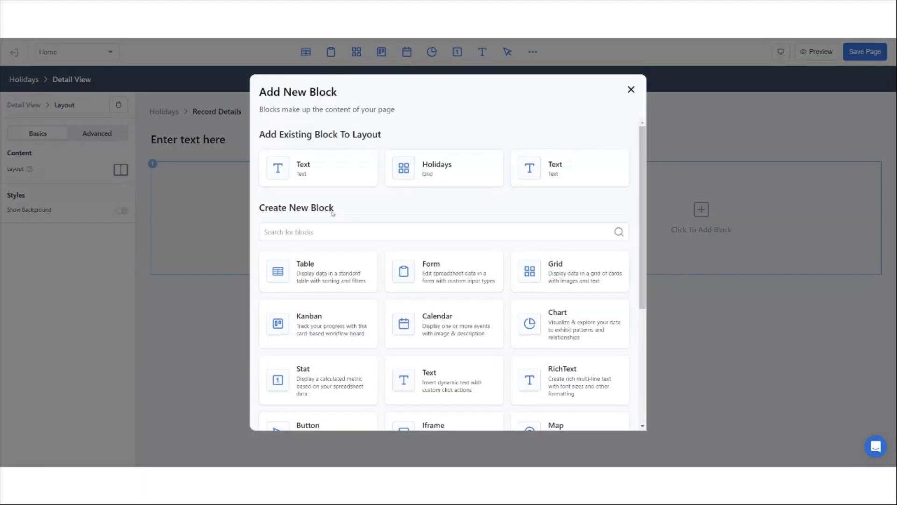
{"action": "scroll", "coordinate": [569, 358], "scroll_direction": "down", "scroll_amount": 4}
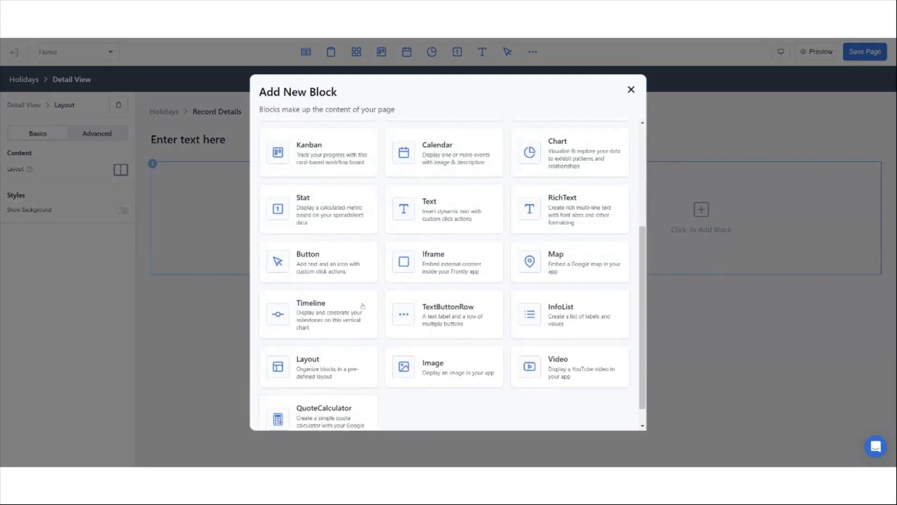
{"action": "left_click", "coordinate": [452, 368]}
{"action": "left_click", "coordinate": [437, 276]}
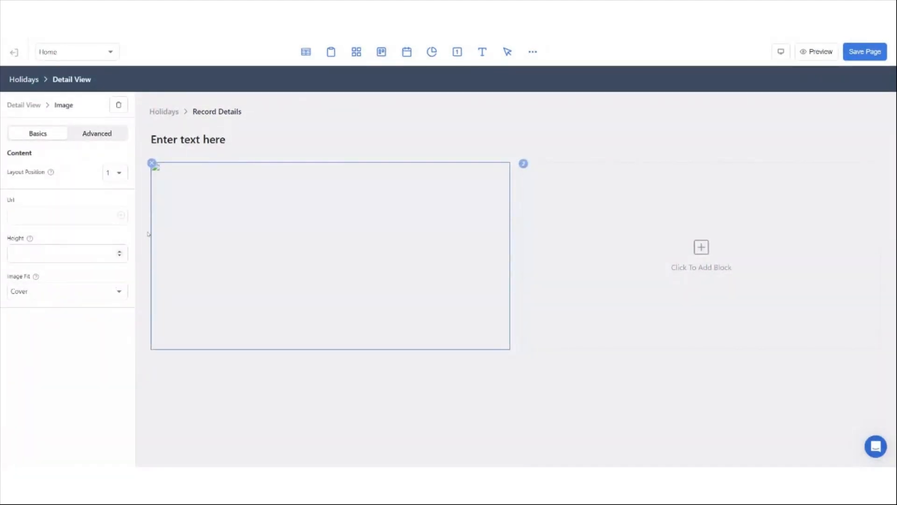
{"action": "type", "text": "600"}
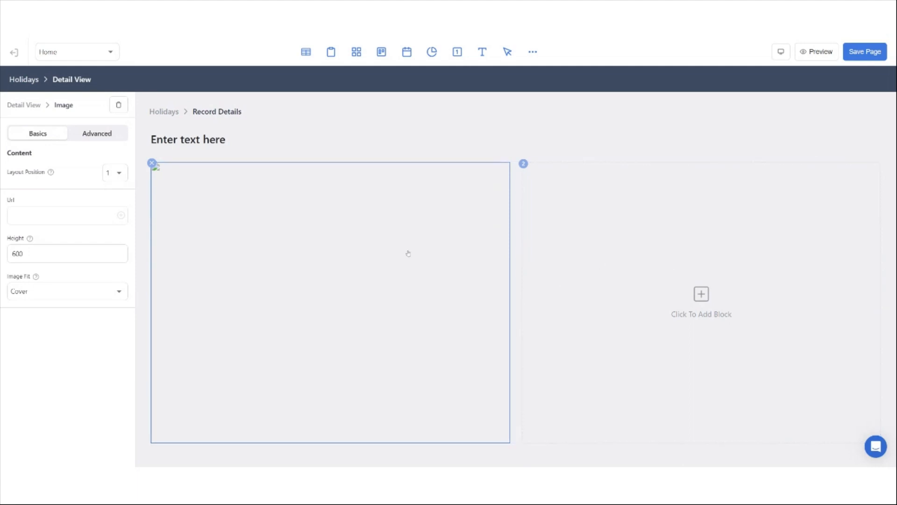
Add an InfoList block in the layout's second column
{"action": "left_click", "coordinate": [693, 246]}
{"action": "scroll", "coordinate": [566, 335], "scroll_direction": "down", "scroll_amount": 5}
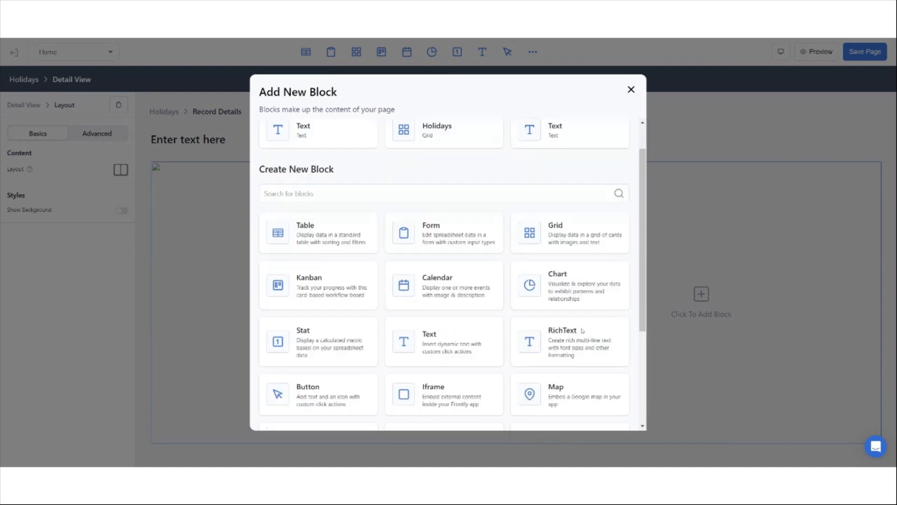
{"action": "left_click", "coordinate": [561, 298]}
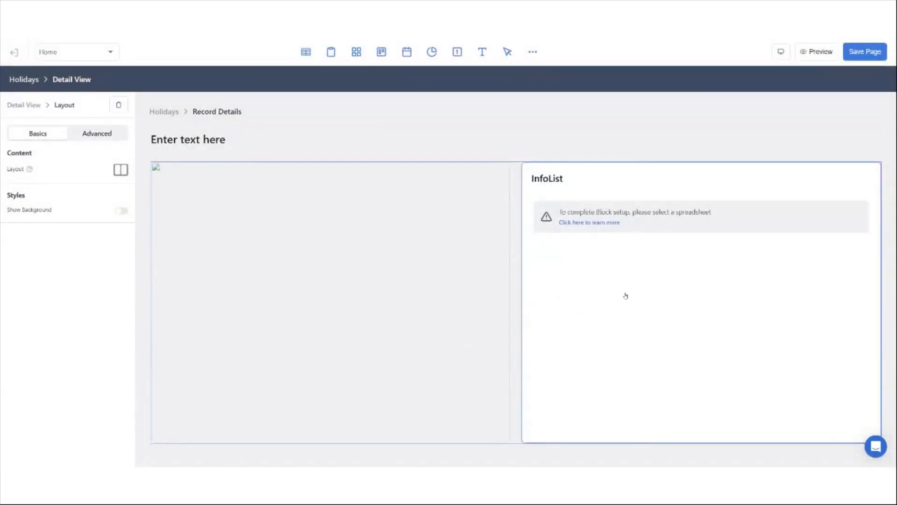
Connect the InfoList block to the Holidays spreadsheet
{"action": "left_click", "coordinate": [466, 211]}
{"action": "left_click", "coordinate": [820, 344]}
{"action": "left_click", "coordinate": [641, 240]}
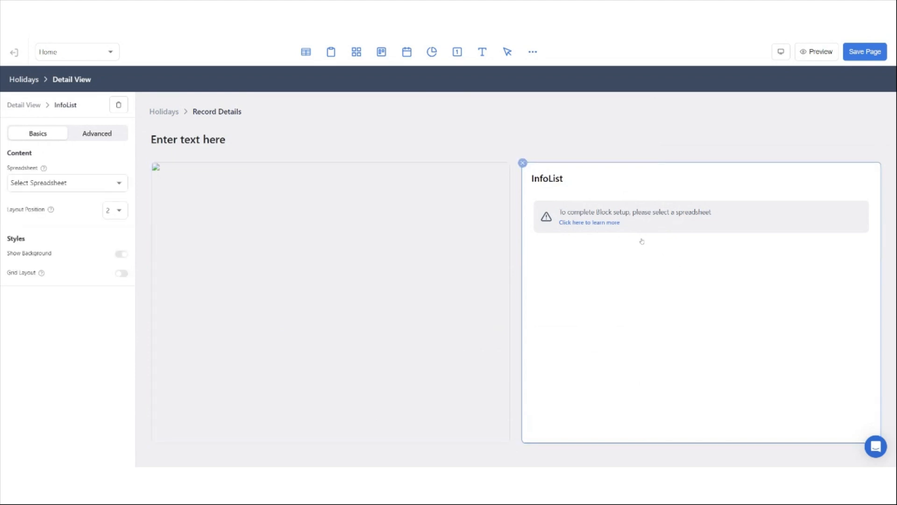
{"action": "left_click", "coordinate": [99, 187]}
{"action": "left_click", "coordinate": [94, 222]}
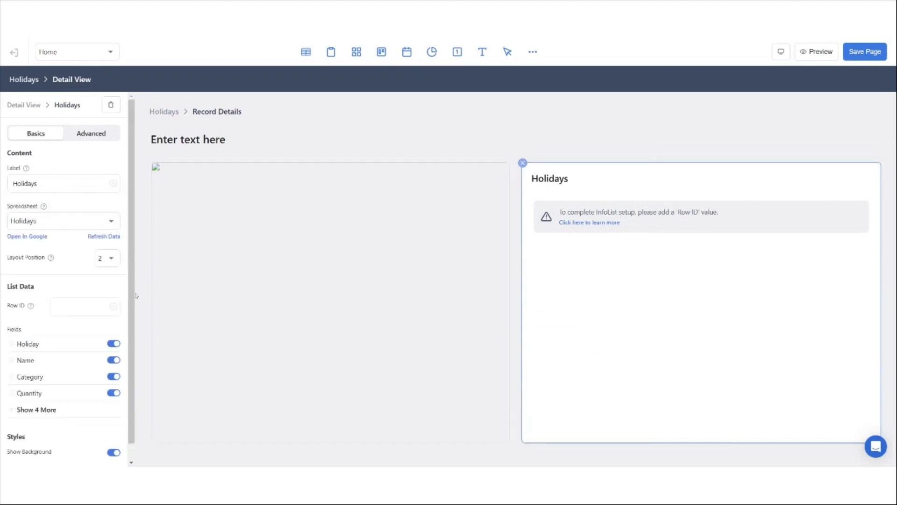
Set the info list's Row ID to the parent record's frontly_id variable
{"action": "scroll", "coordinate": [128, 324], "scroll_direction": "down", "scroll_amount": 1}
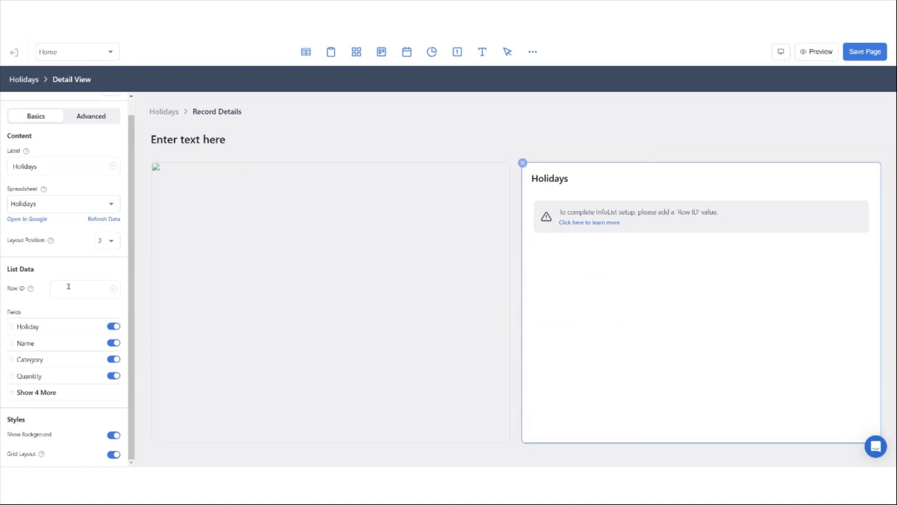
{"action": "left_click", "coordinate": [94, 292]}
{"action": "left_click", "coordinate": [113, 289]}
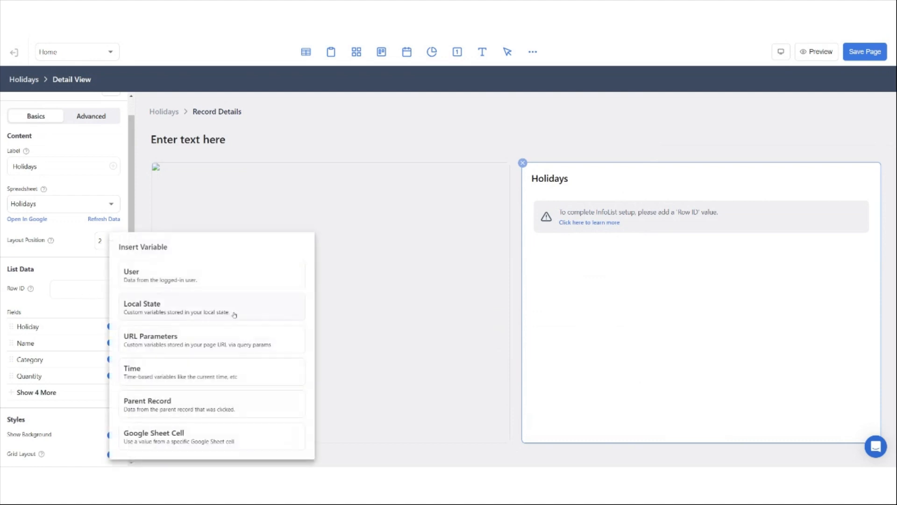
{"action": "left_click", "coordinate": [187, 409]}
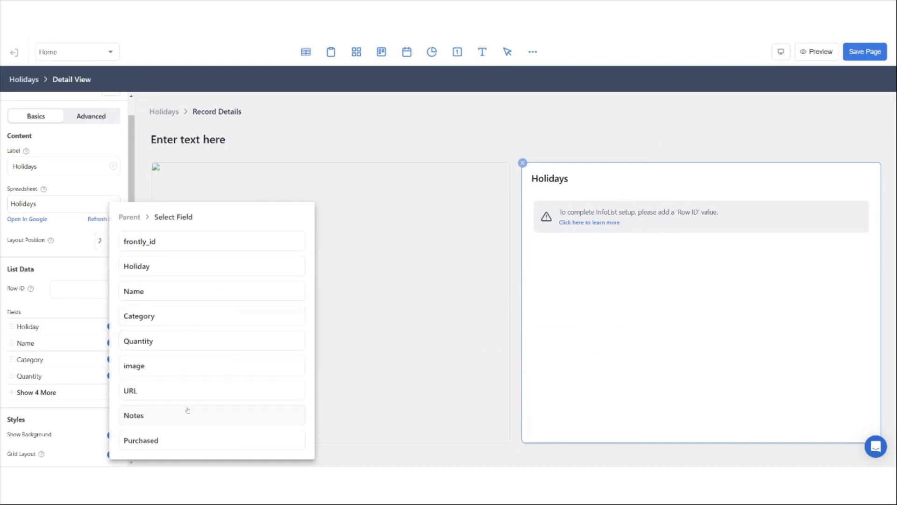
{"action": "left_click", "coordinate": [219, 251]}
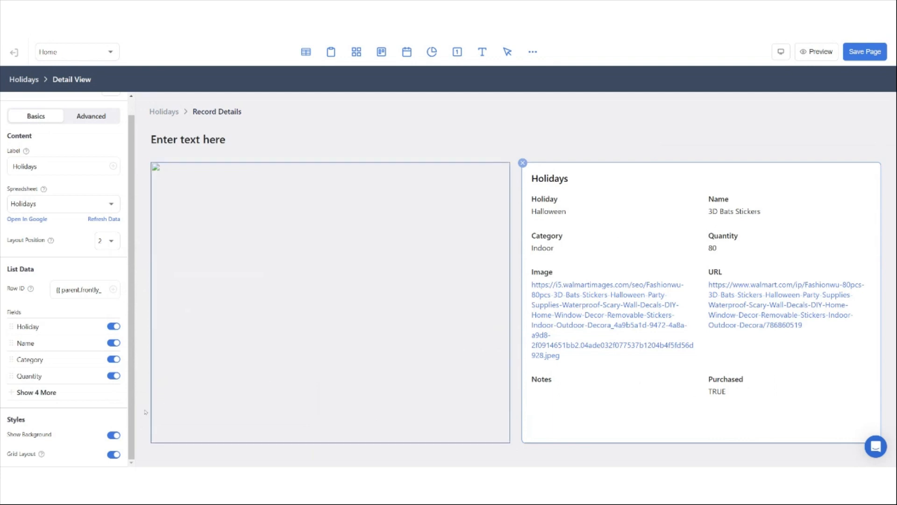
Turn off the info list's Grid Layout and hide its Image field
{"action": "left_click", "coordinate": [114, 454]}
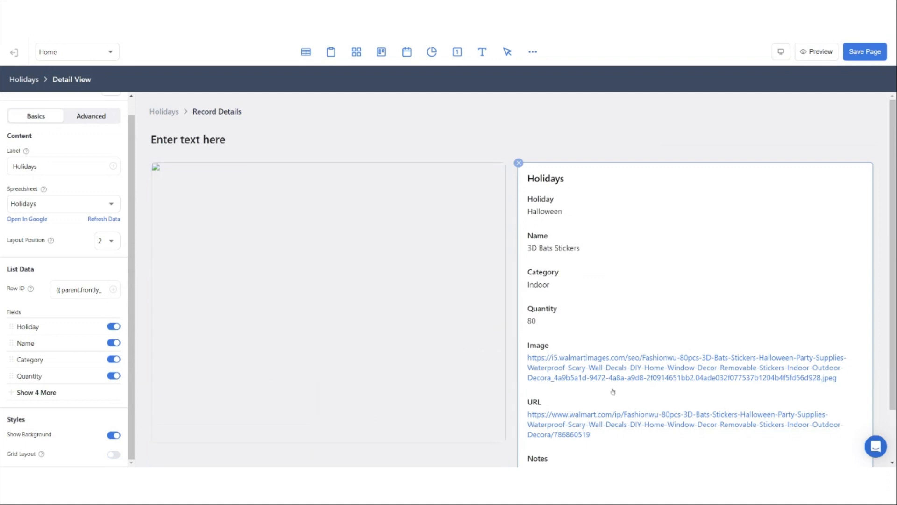
{"action": "left_click", "coordinate": [26, 394]}
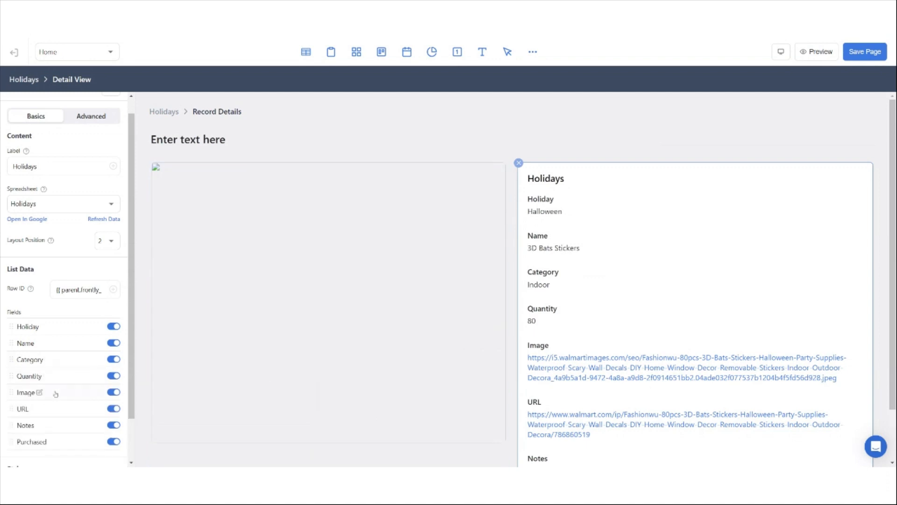
{"action": "scroll", "coordinate": [55, 394], "scroll_direction": "down", "scroll_amount": 1}
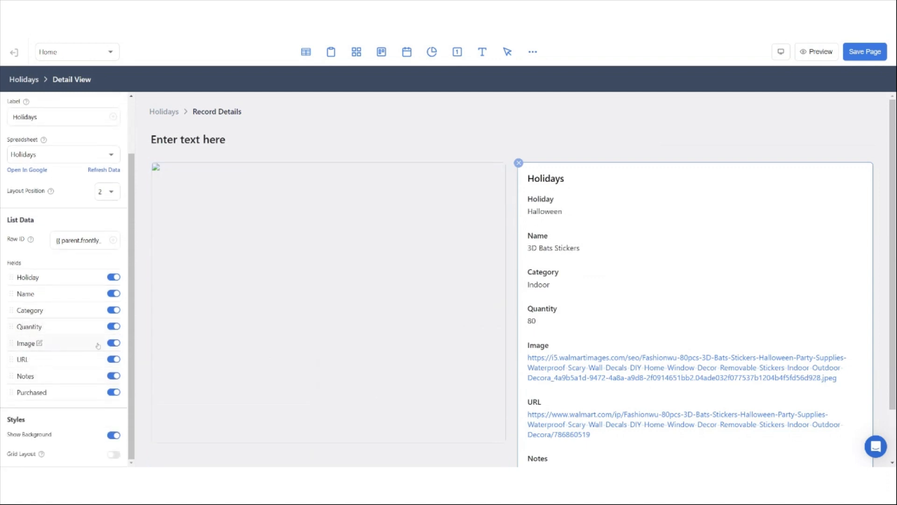
{"action": "left_click", "coordinate": [113, 343]}
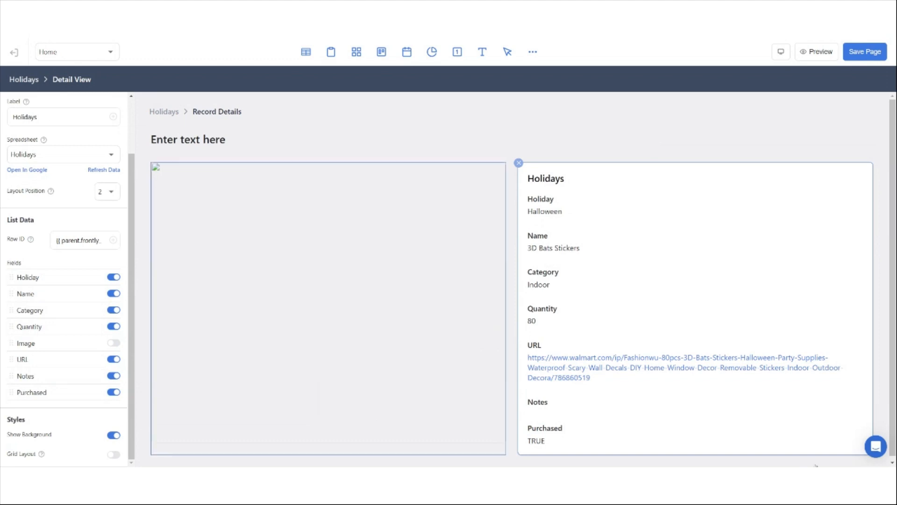
{"action": "scroll", "coordinate": [734, 364], "scroll_direction": "down", "scroll_amount": 1}
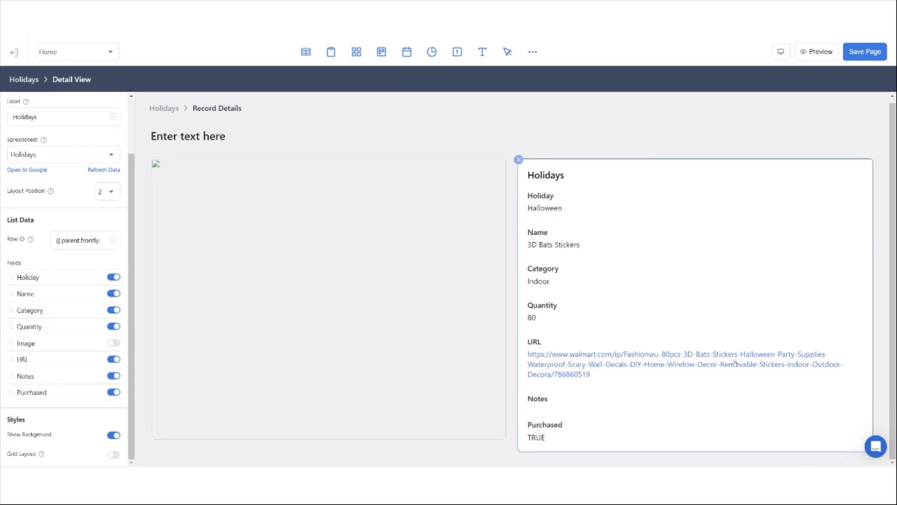
Set the image block's URL to the parent record's image variable
{"action": "left_click", "coordinate": [395, 292]}
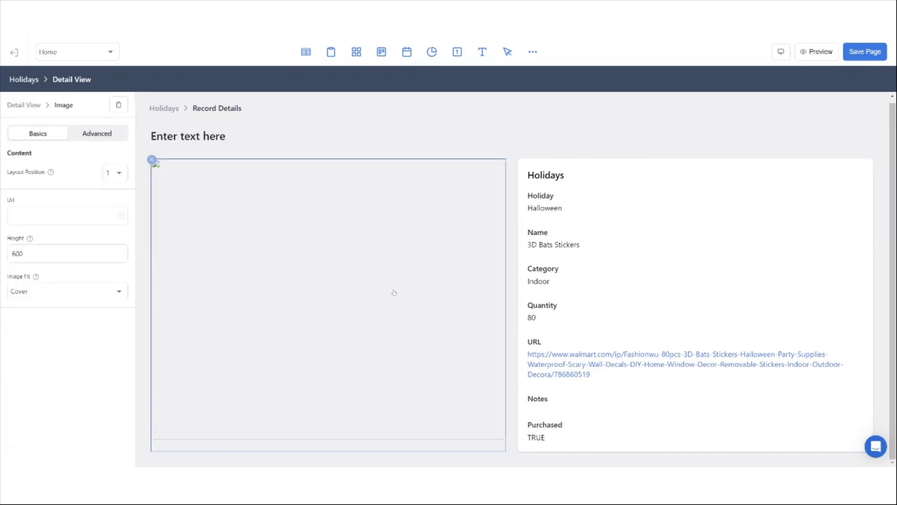
{"action": "left_click", "coordinate": [122, 214]}
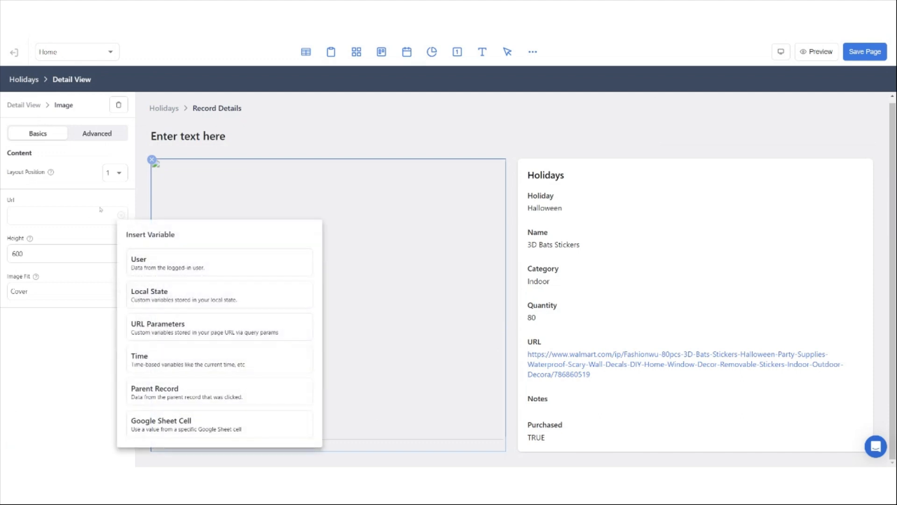
{"action": "left_click", "coordinate": [258, 401]}
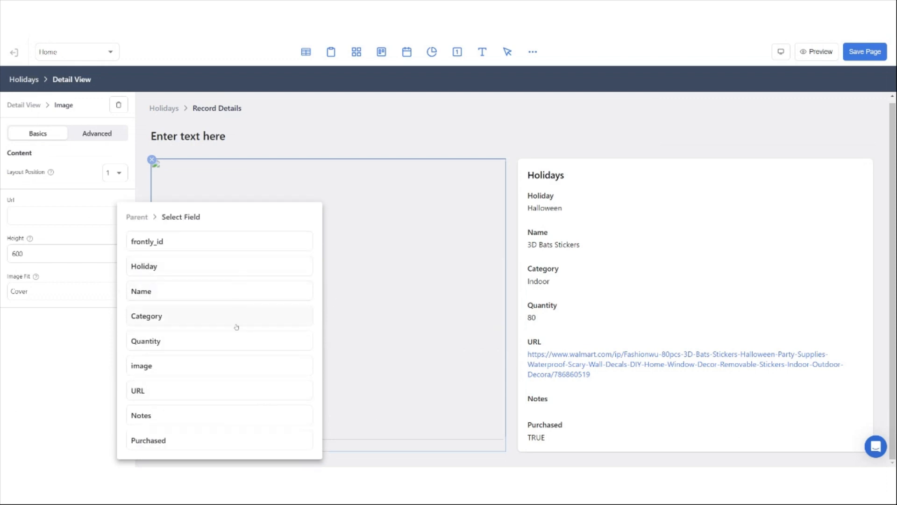
{"action": "left_click", "coordinate": [231, 365]}
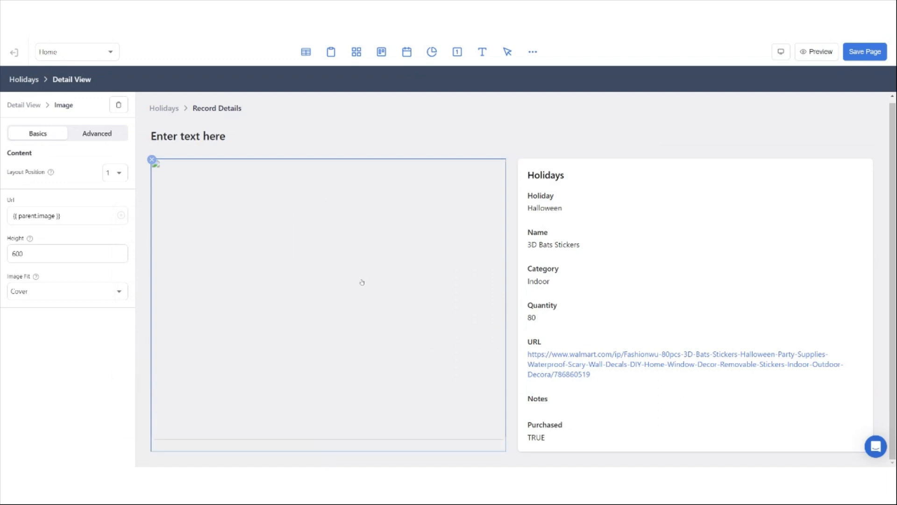
Replace the detail view heading's placeholder text with the parent record's Name variable
{"action": "left_click", "coordinate": [210, 139]}
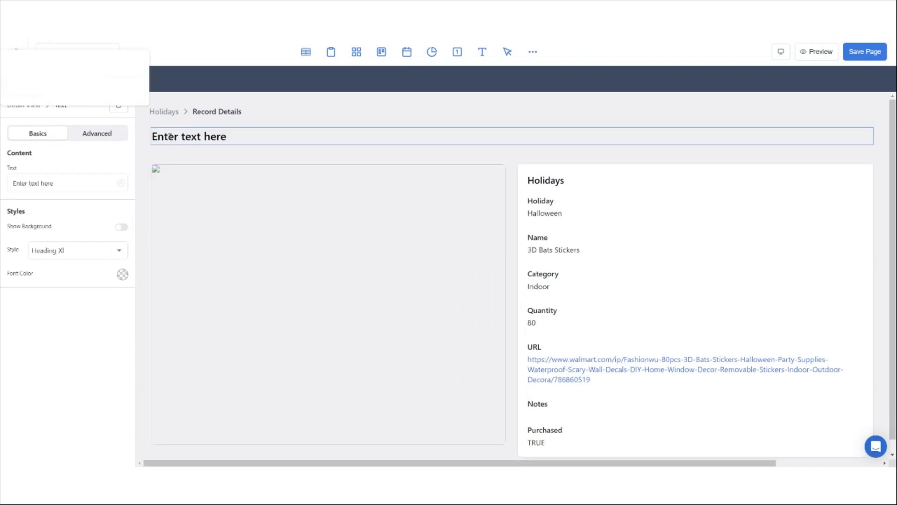
{"action": "double_click", "coordinate": [167, 140]}
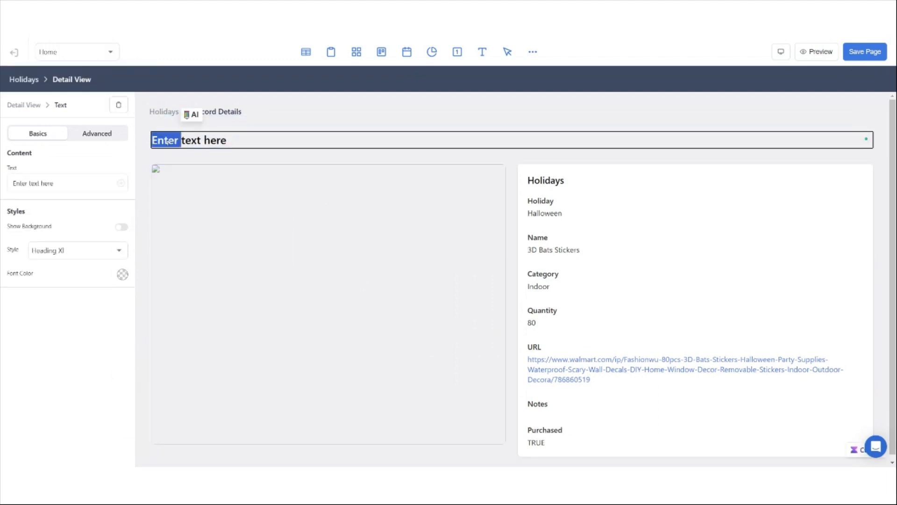
{"action": "triple_click", "coordinate": [71, 182]}
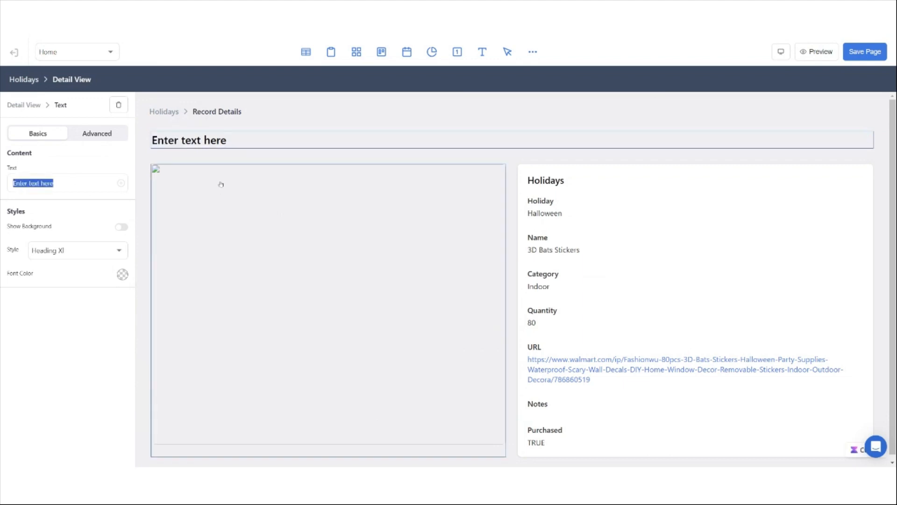
{"action": "key", "text": "BackSpace"}
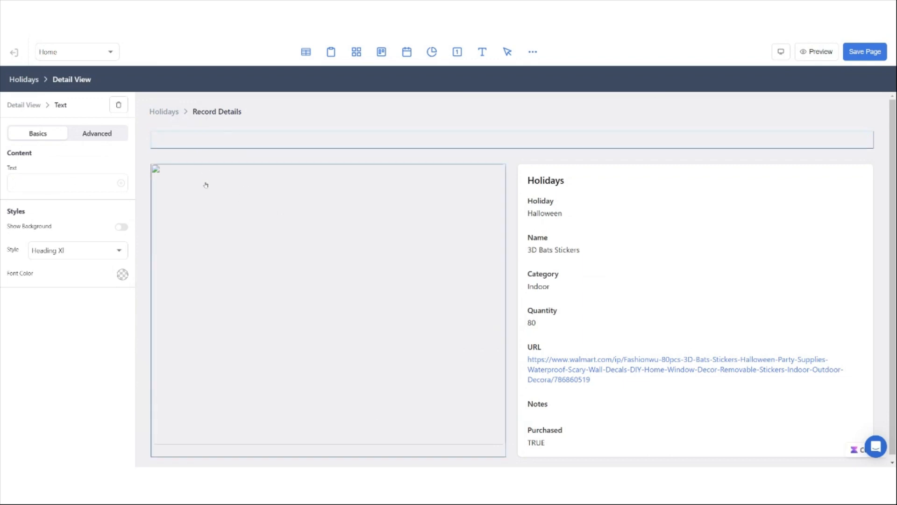
{"action": "left_click", "coordinate": [122, 184]}
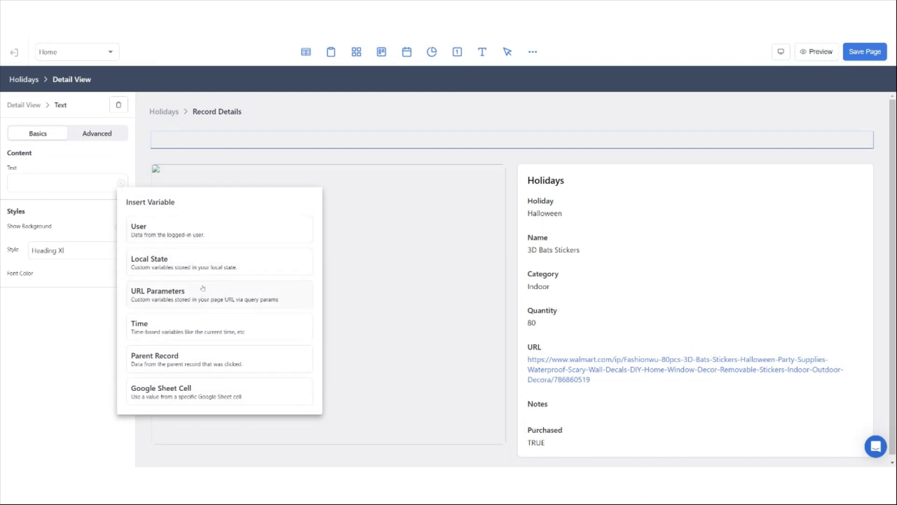
{"action": "left_click", "coordinate": [198, 359]}
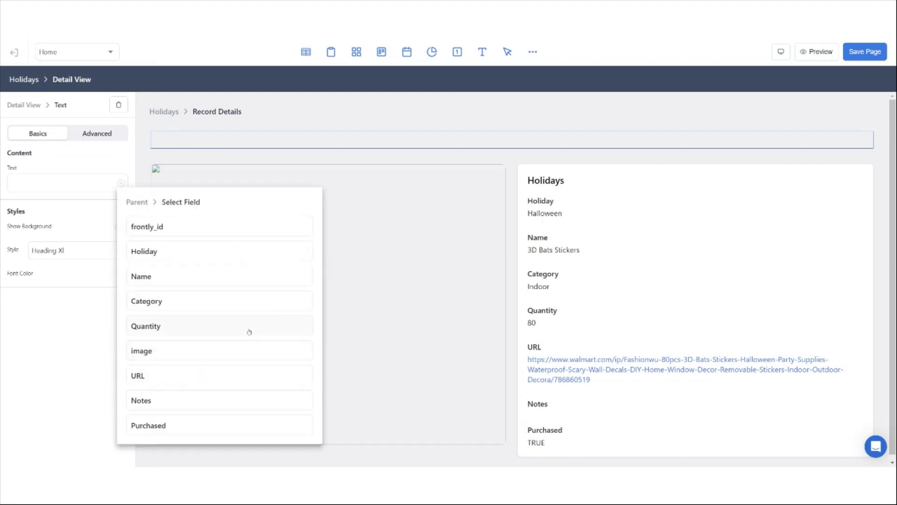
{"action": "left_click", "coordinate": [212, 276]}
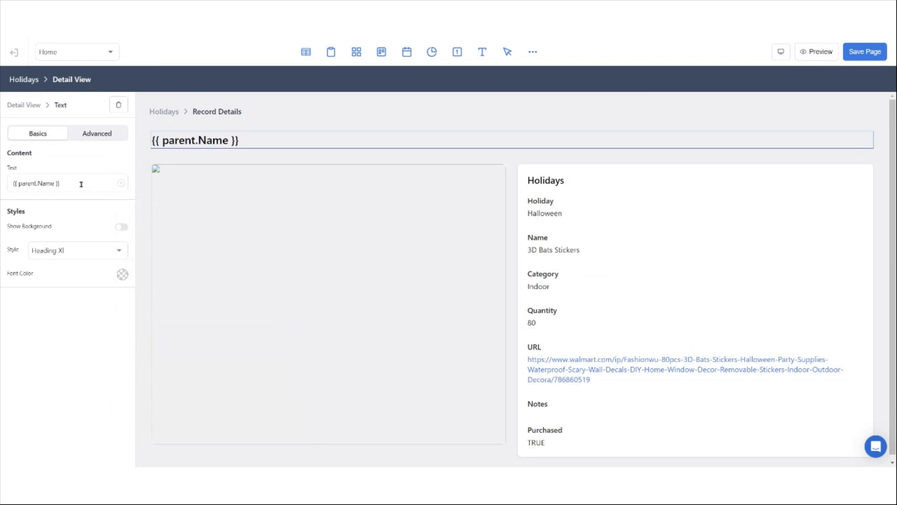
Copy the heading's {{ parent.Name }} variable into the info list's label and save the page
{"action": "left_click_drag", "start_coordinate": [78, 183], "coordinate": [13, 183]}
{"action": "key", "text": "ctrl+c"}
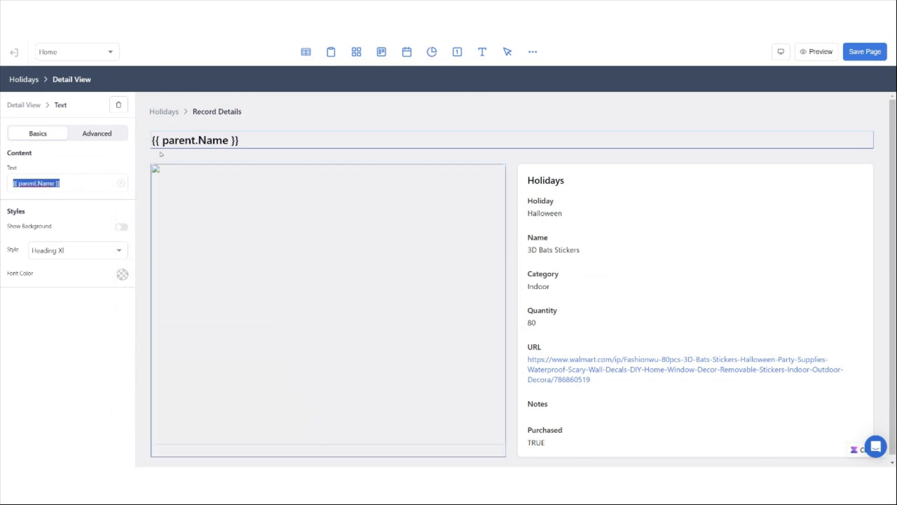
{"action": "left_click", "coordinate": [542, 180]}
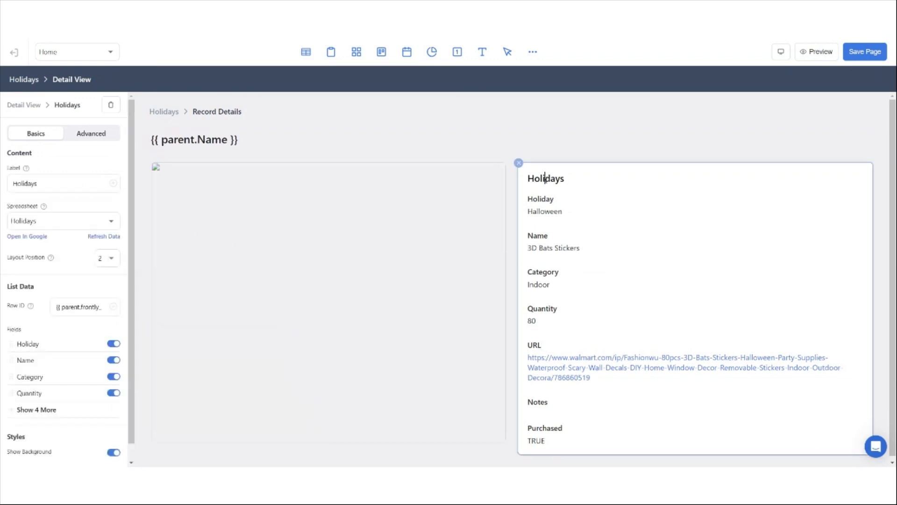
{"action": "double_click", "coordinate": [554, 176]}
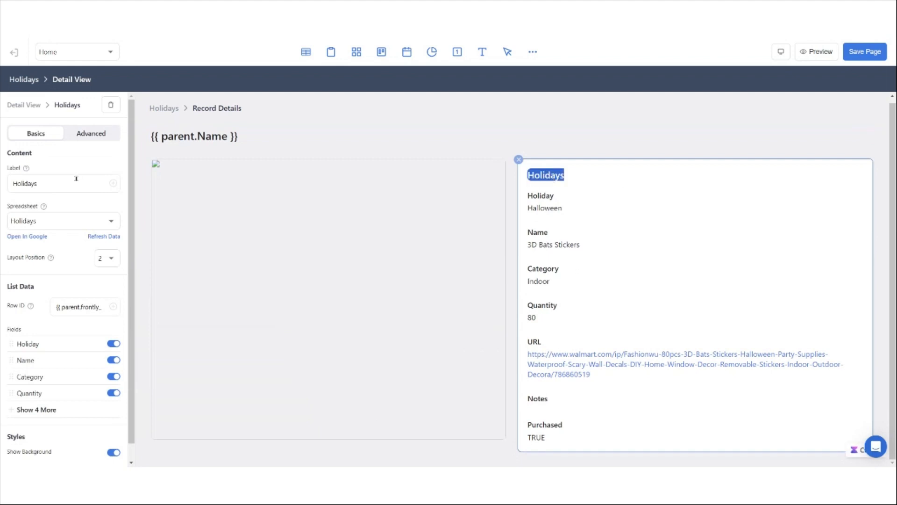
{"action": "left_click_drag", "start_coordinate": [78, 183], "coordinate": [12, 183]}
{"action": "key", "text": "ctrl+v"}
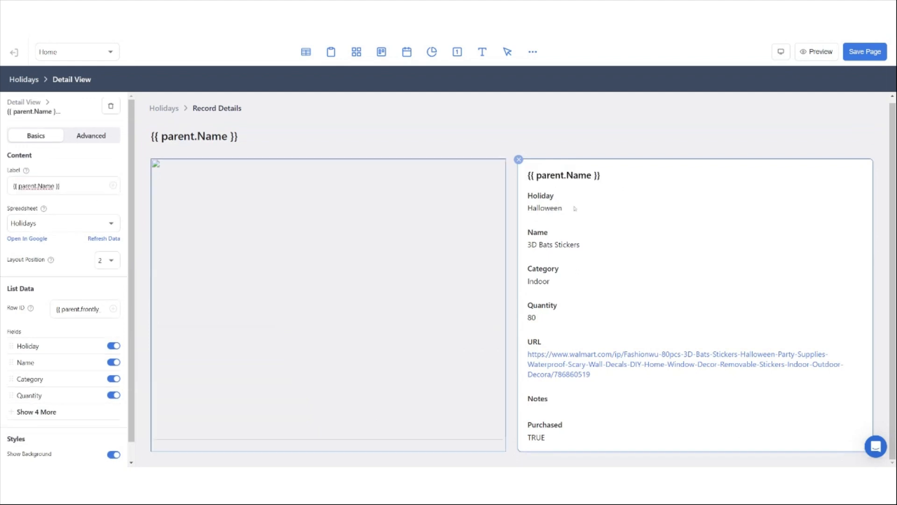
{"action": "left_click", "coordinate": [869, 52]}
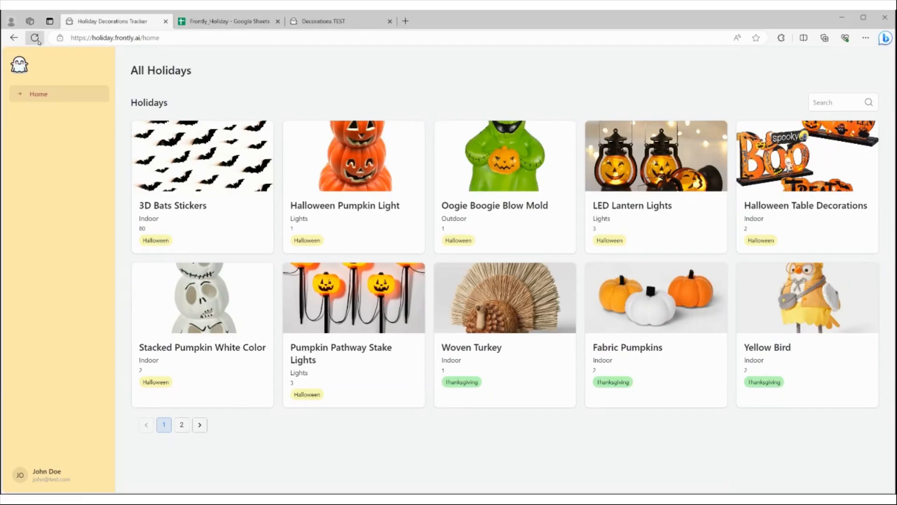
Reload the live app and open the Oogie Boogie Blow Mold card to check its detail page's heading and image
{"action": "left_click", "coordinate": [35, 37]}
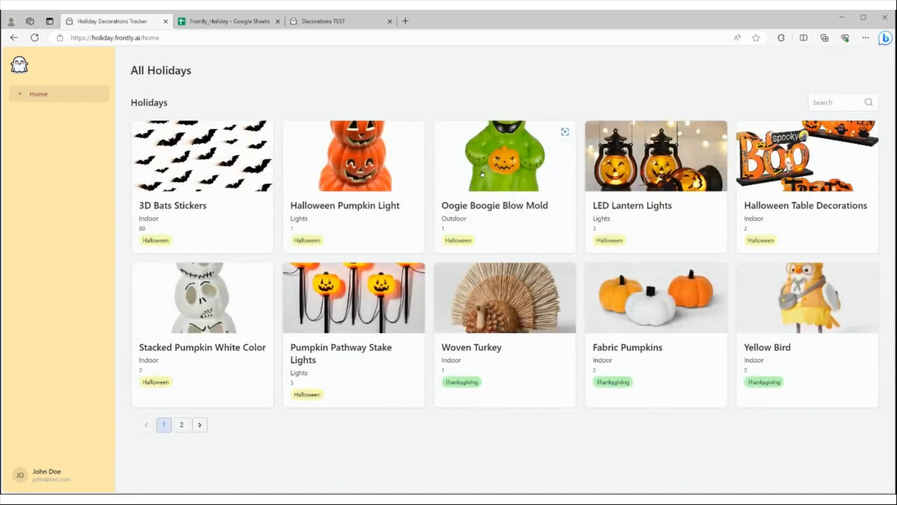
{"action": "left_click", "coordinate": [482, 174]}
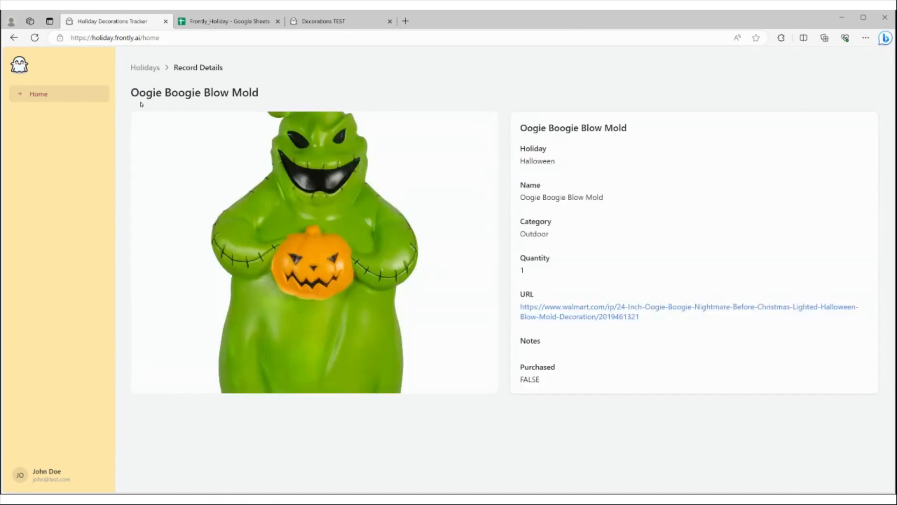
{"action": "left_click_drag", "start_coordinate": [146, 91], "coordinate": [232, 92]}
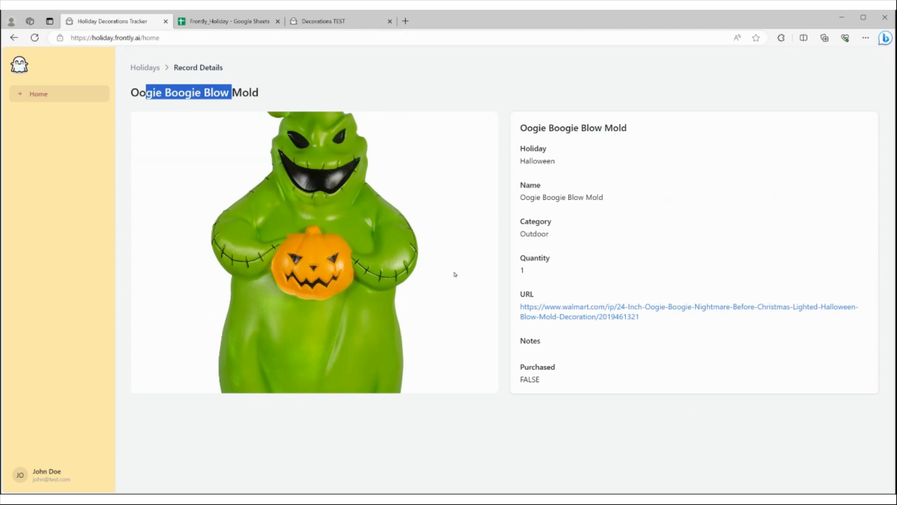
{"action": "mouse_move", "coordinate": [371, 225]}
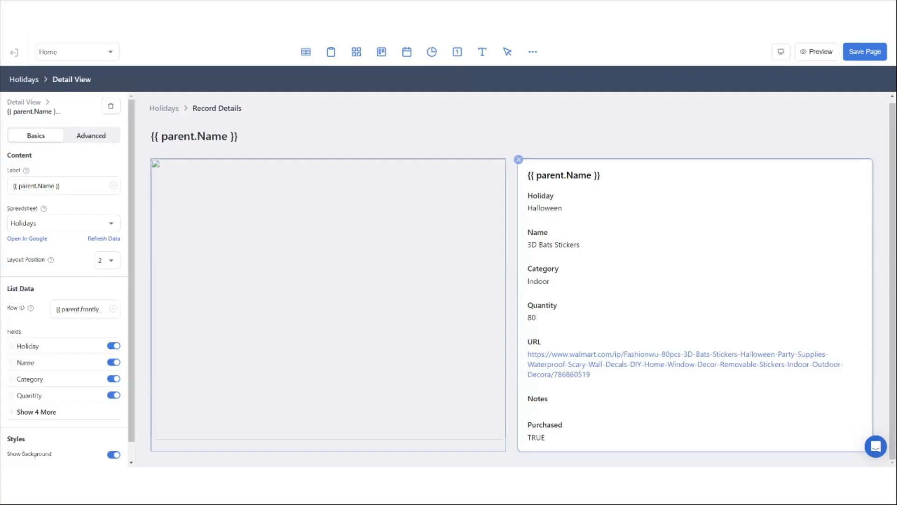
In the page editor, set the detail view image's Image Fit to Contain
{"action": "left_click", "coordinate": [385, 302]}
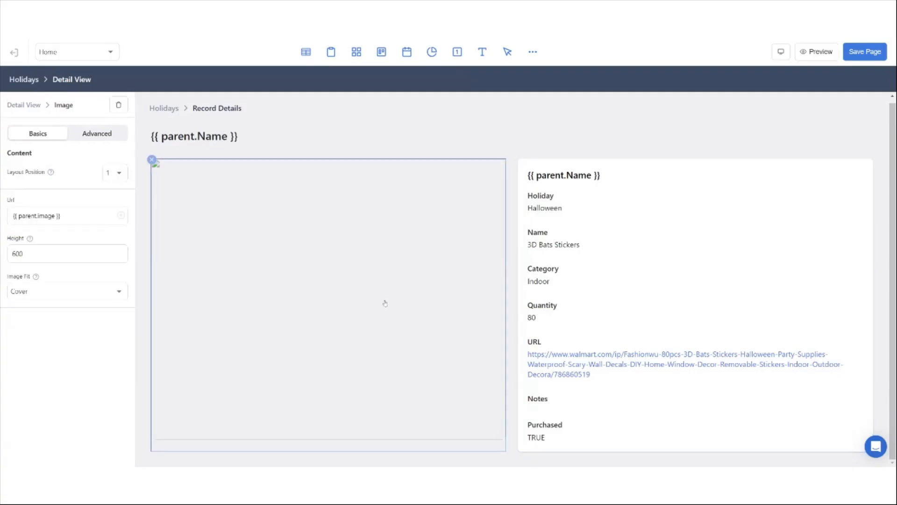
{"action": "left_click", "coordinate": [102, 292]}
{"action": "left_click", "coordinate": [82, 326]}
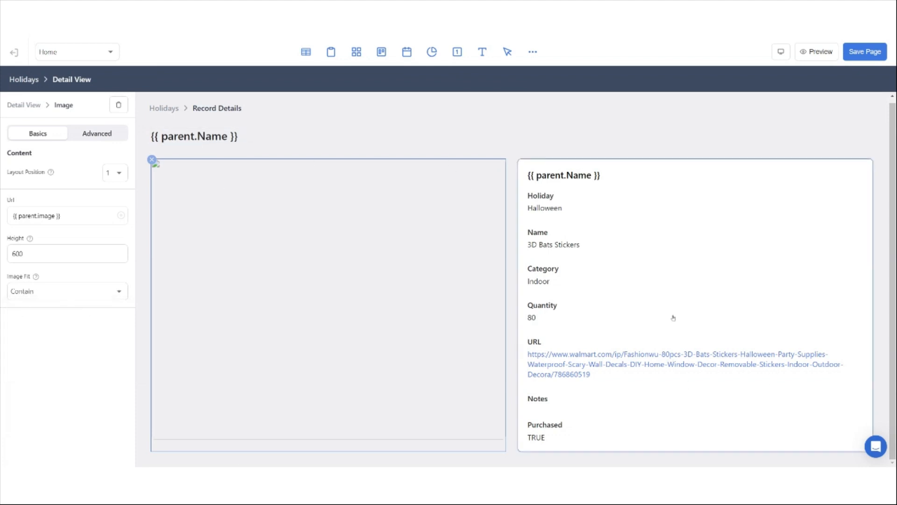
Hide the Name field in the info list and save the page
{"action": "left_click", "coordinate": [666, 276]}
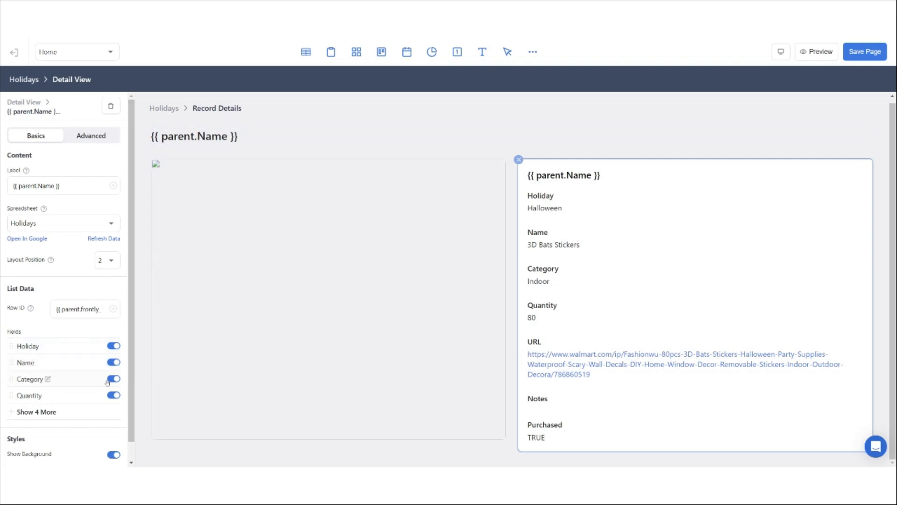
{"action": "left_click", "coordinate": [112, 362]}
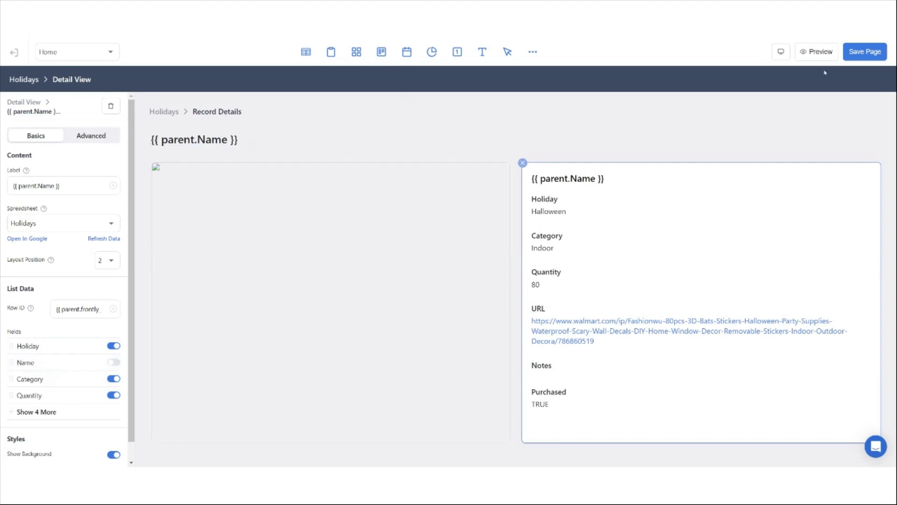
{"action": "left_click", "coordinate": [867, 53]}
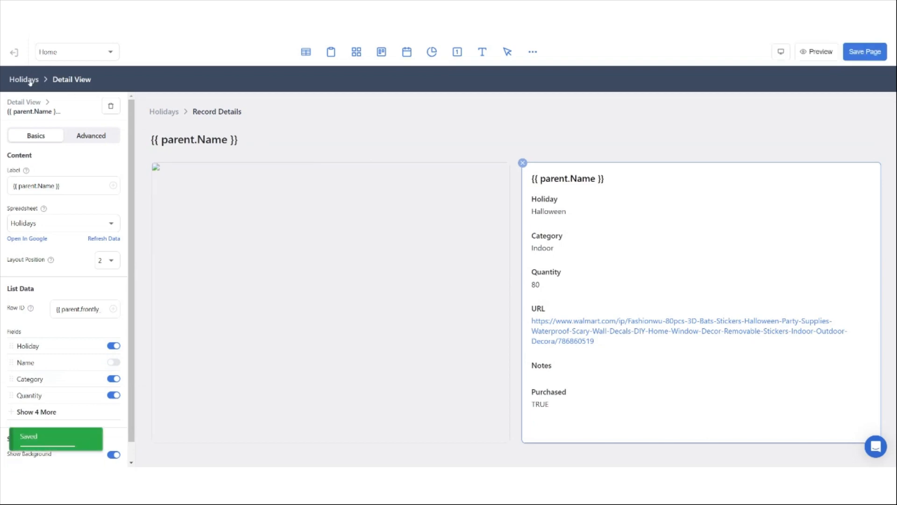
Return to the Holidays card grid, set its Item Label to "Holiday Decoration", and save the page
{"action": "left_click", "coordinate": [30, 82]}
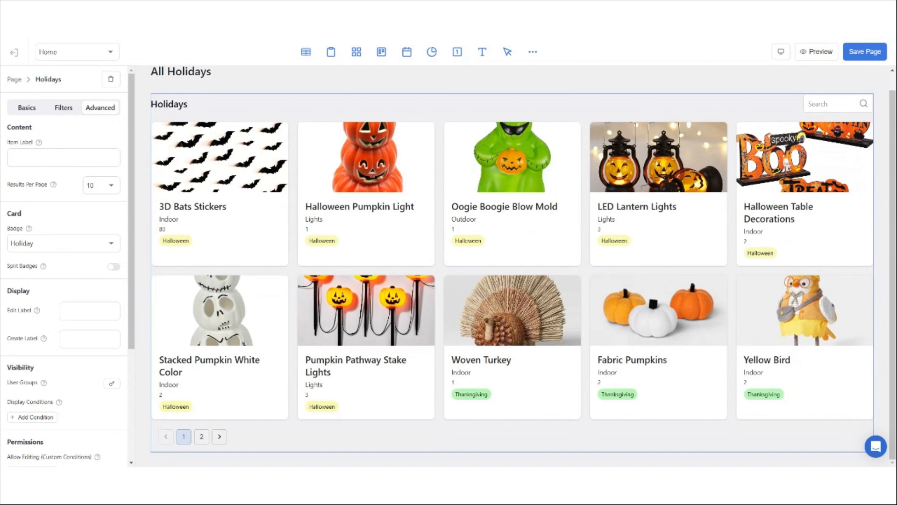
{"action": "type", "text": "Holiday Decoration"}
{"action": "left_click", "coordinate": [865, 51]}
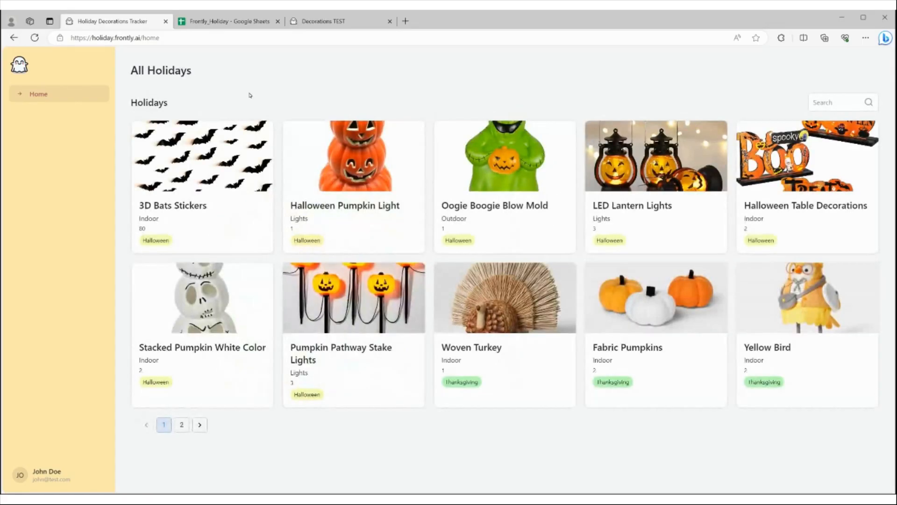
Reload the live app, check the Oogie Boogie Blow Mold detail page and its Walmart link, and return to the Holidays grid
{"action": "key", "text": "F5"}
{"action": "left_click", "coordinate": [459, 173]}
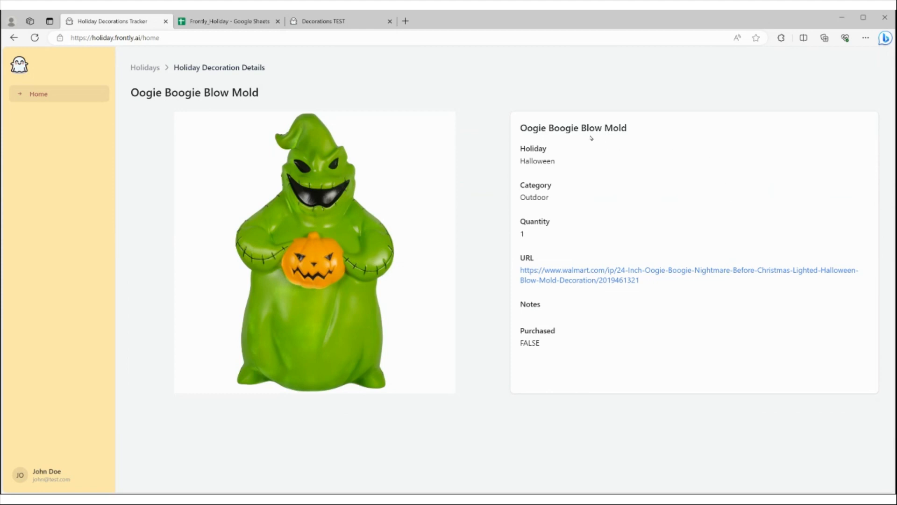
{"action": "left_click", "coordinate": [611, 275]}
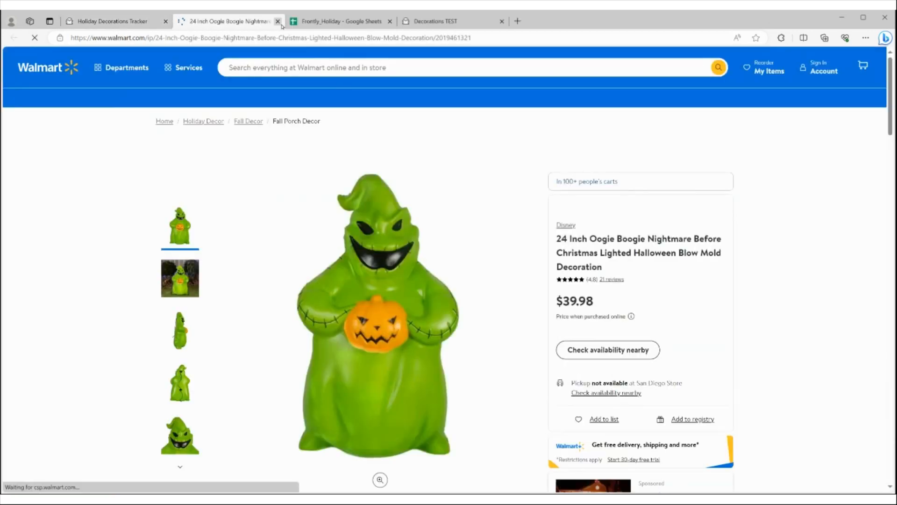
{"action": "left_click", "coordinate": [277, 22]}
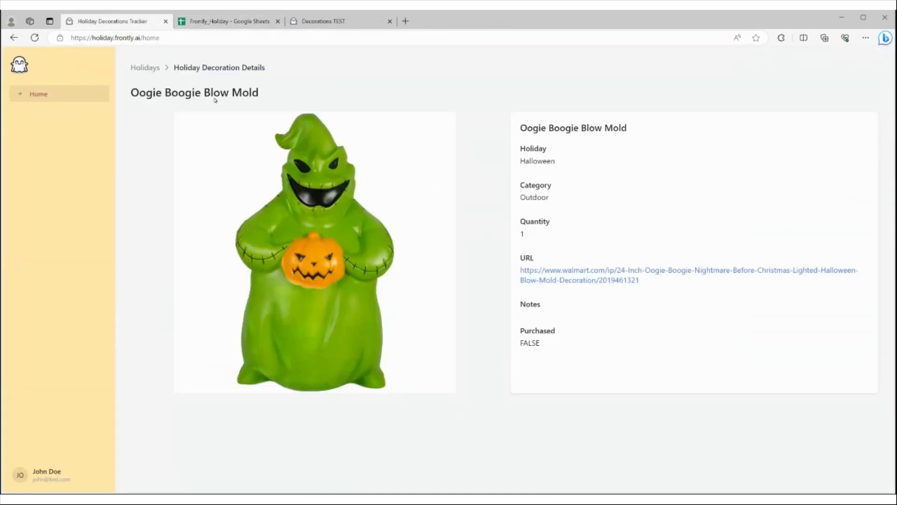
{"action": "left_click", "coordinate": [155, 71]}
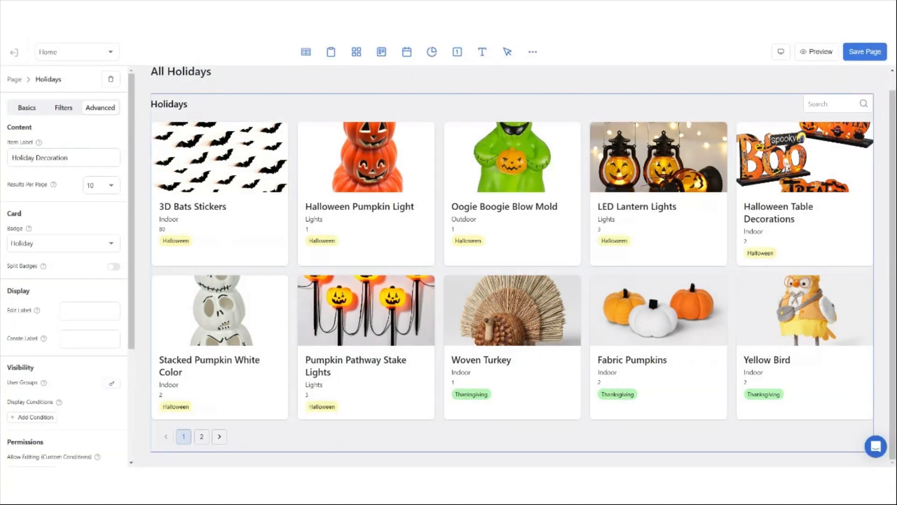
Leave the Home page's editor and create a new page named "Edit"
{"action": "left_click", "coordinate": [14, 52]}
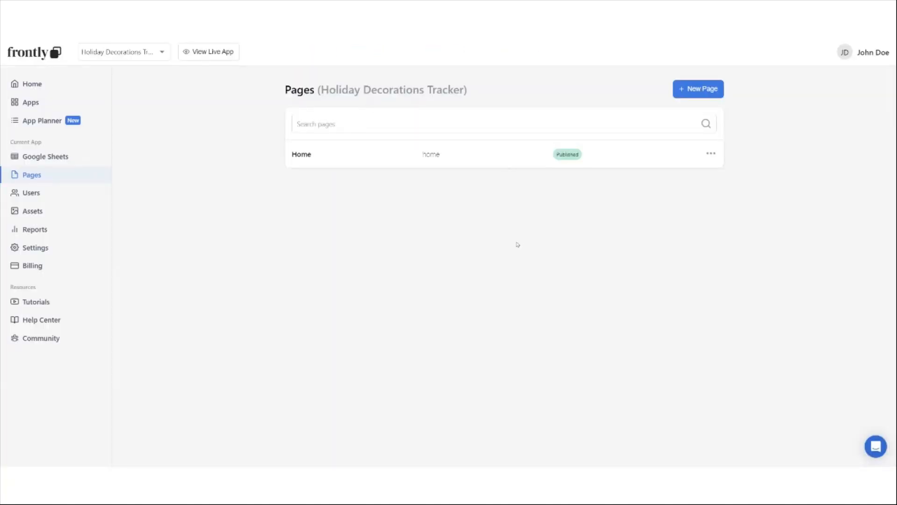
{"action": "left_click", "coordinate": [701, 90]}
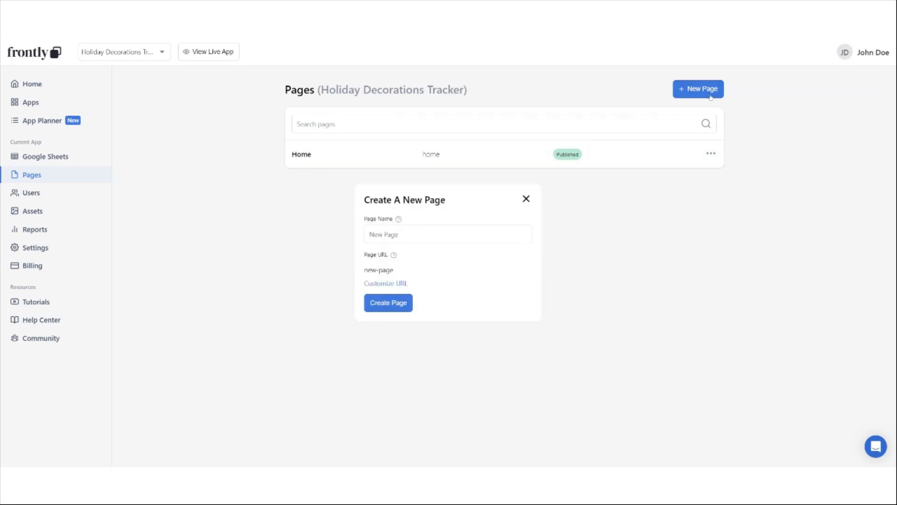
{"action": "type", "text": "Edit"}
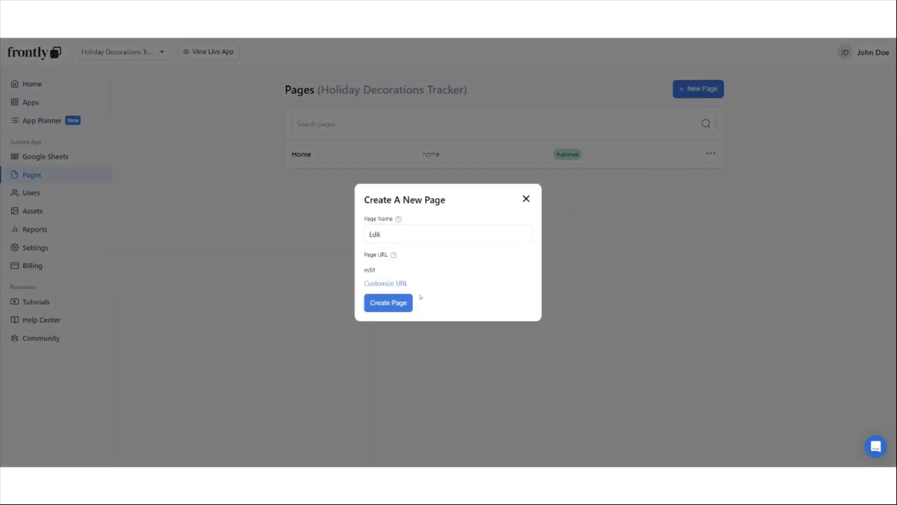
{"action": "left_click", "coordinate": [392, 303]}
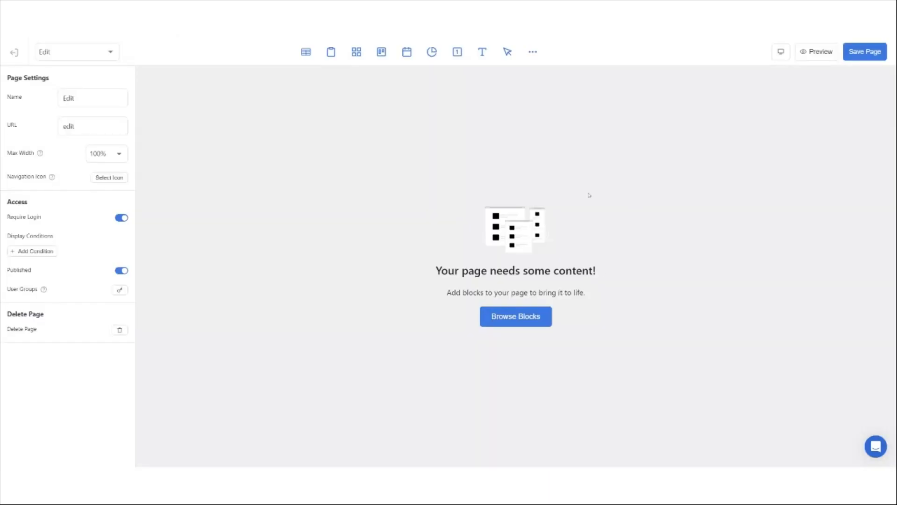
Add a Form block to the Edit page and title it "Edit"
{"action": "left_click", "coordinate": [533, 52]}
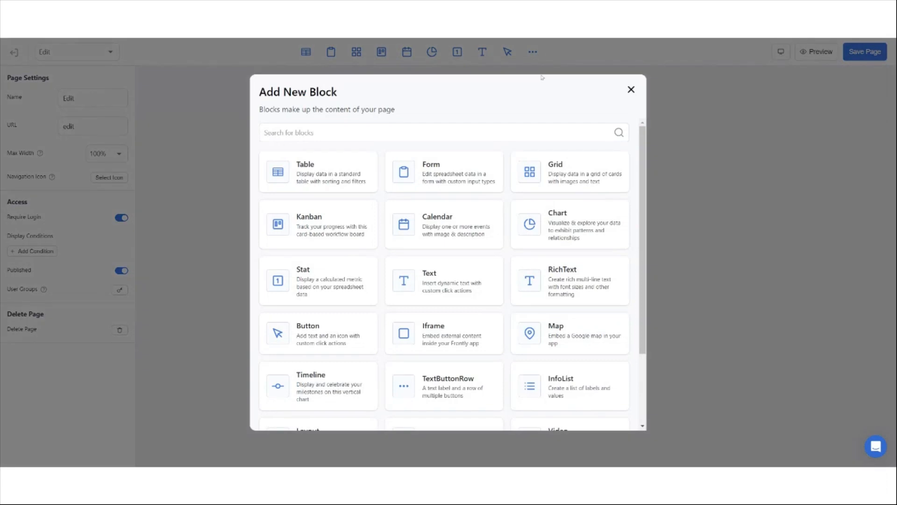
{"action": "left_click", "coordinate": [452, 173]}
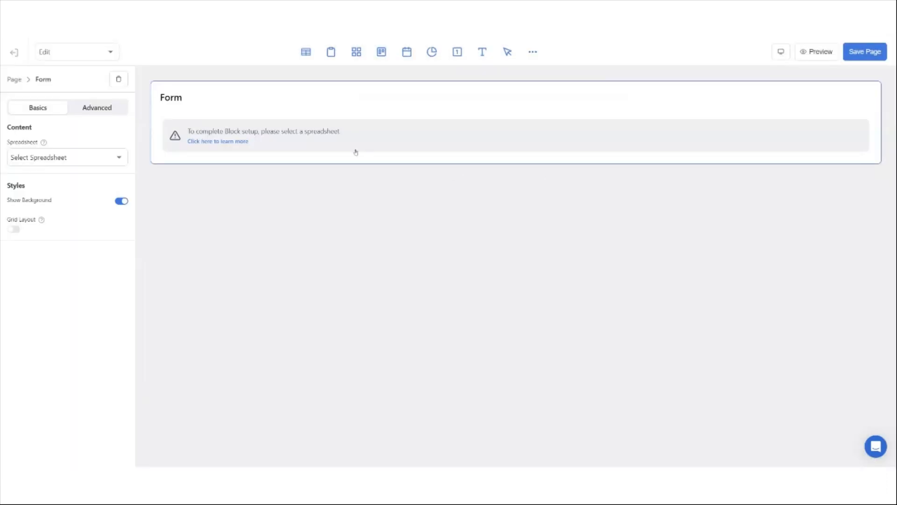
{"action": "double_click", "coordinate": [165, 97]}
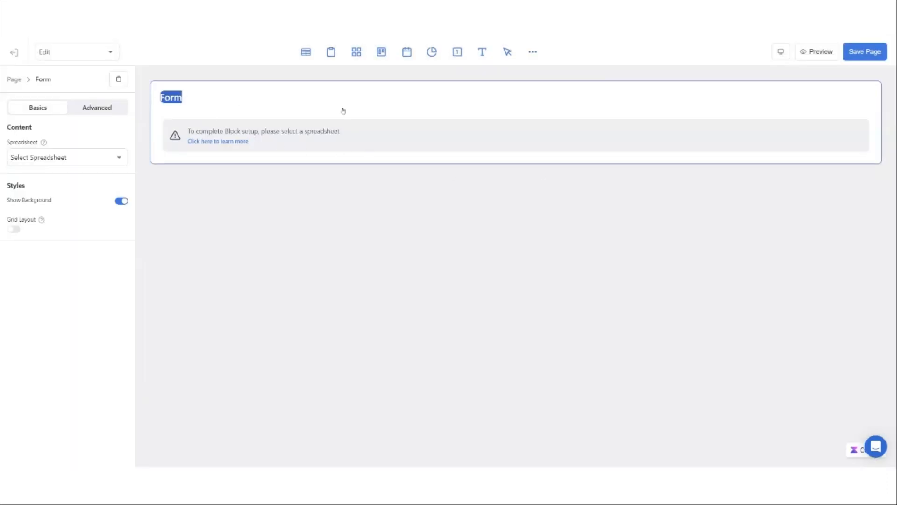
{"action": "type", "text": "Edit"}
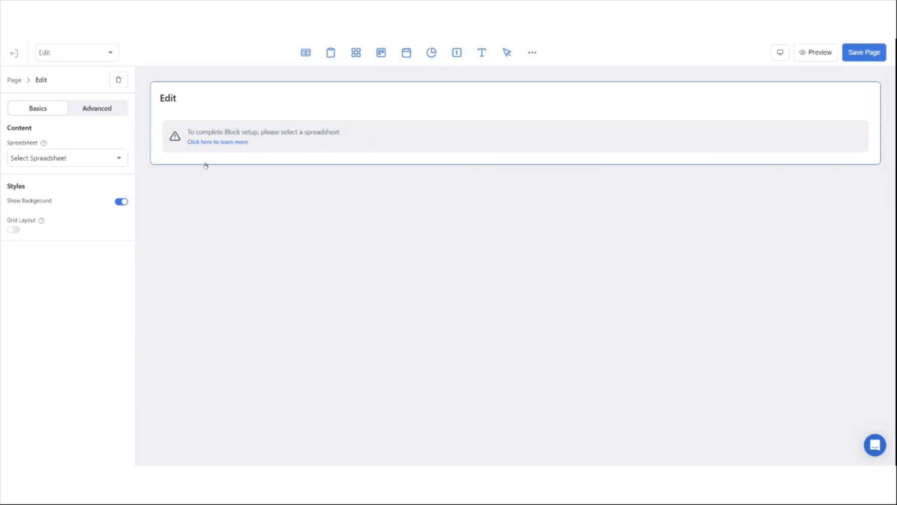
Connect the form to the Holidays spreadsheet and turn off its grid layout
{"action": "left_click", "coordinate": [87, 167]}
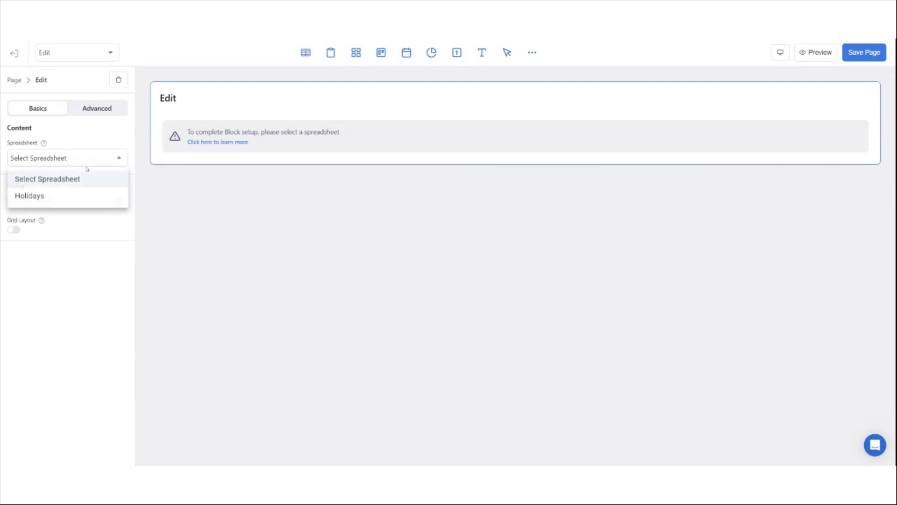
{"action": "left_click", "coordinate": [78, 198]}
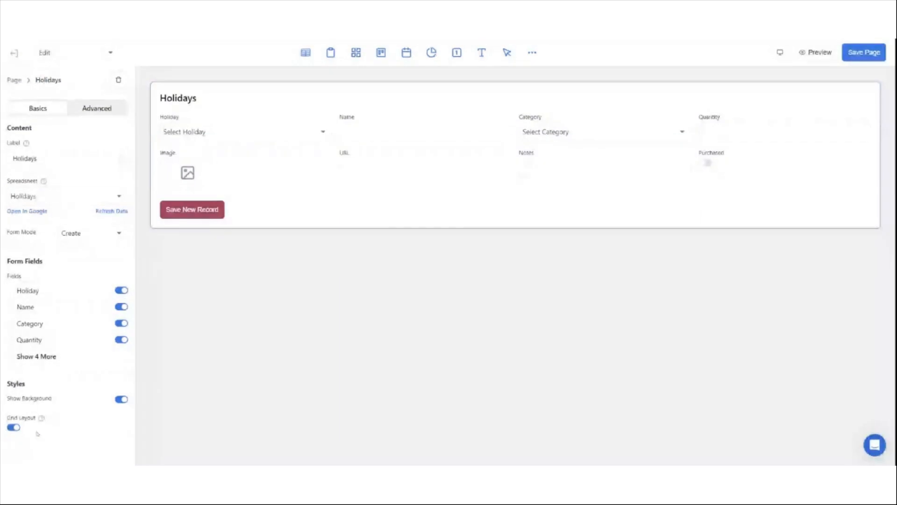
{"action": "left_click", "coordinate": [14, 427]}
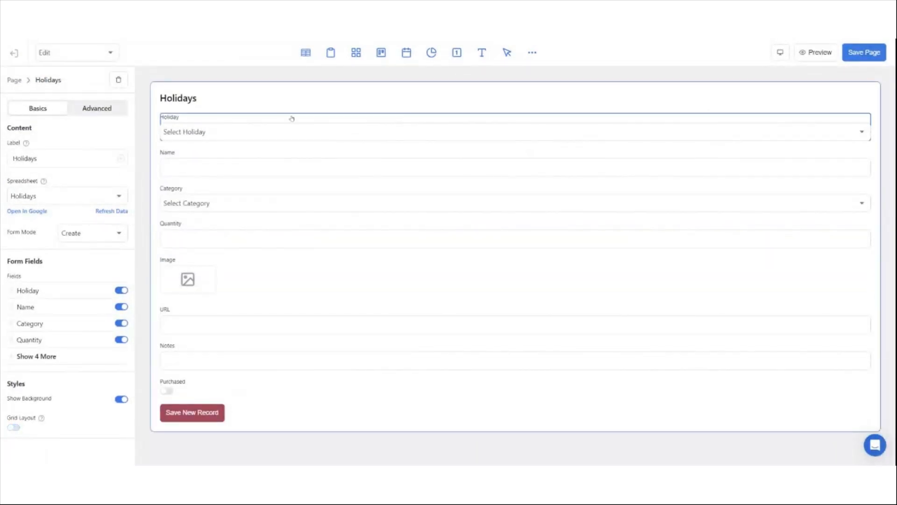
Review the field settings of the form's Holiday, Name and Category fields
{"action": "left_click", "coordinate": [292, 140]}
{"action": "left_click", "coordinate": [324, 120]}
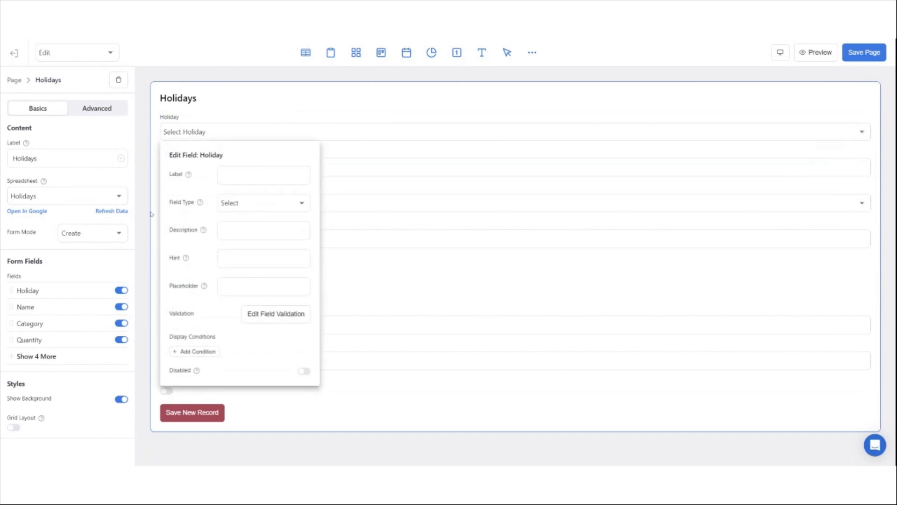
{"action": "left_click", "coordinate": [136, 270]}
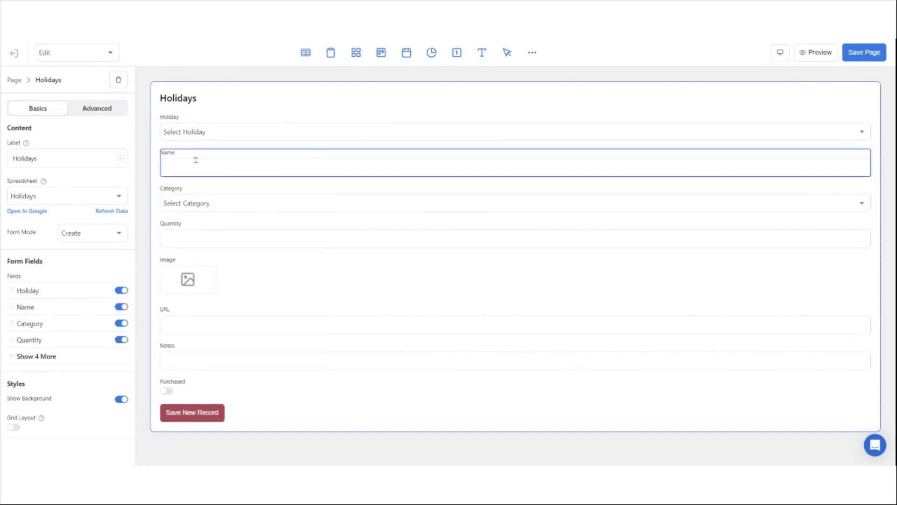
{"action": "left_click", "coordinate": [26, 308]}
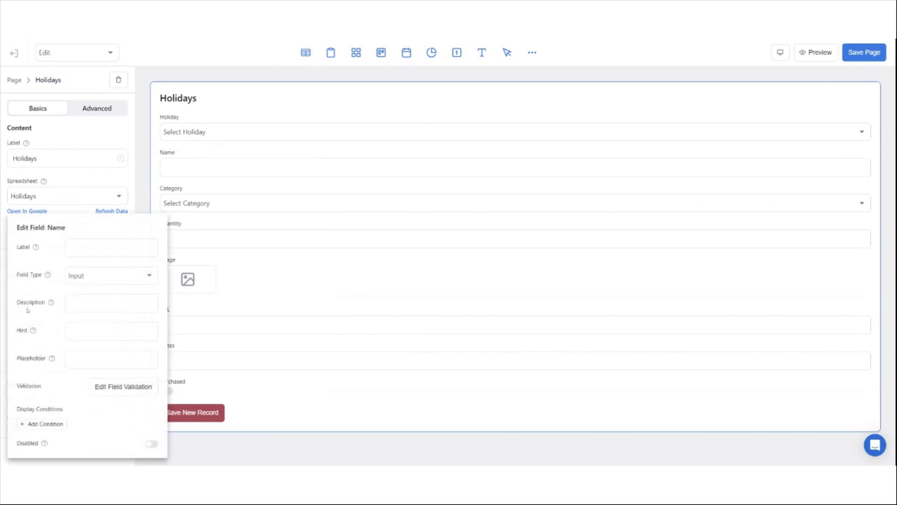
{"action": "left_click", "coordinate": [287, 403]}
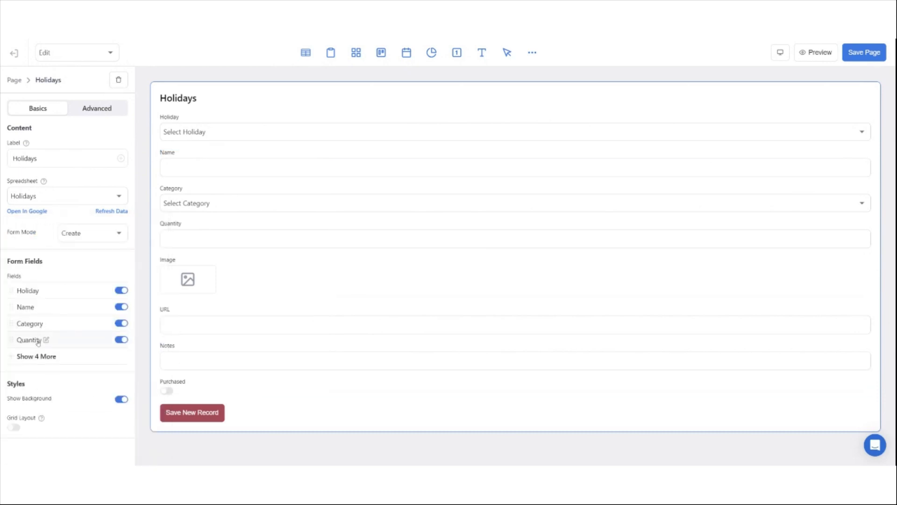
{"action": "left_click", "coordinate": [40, 327]}
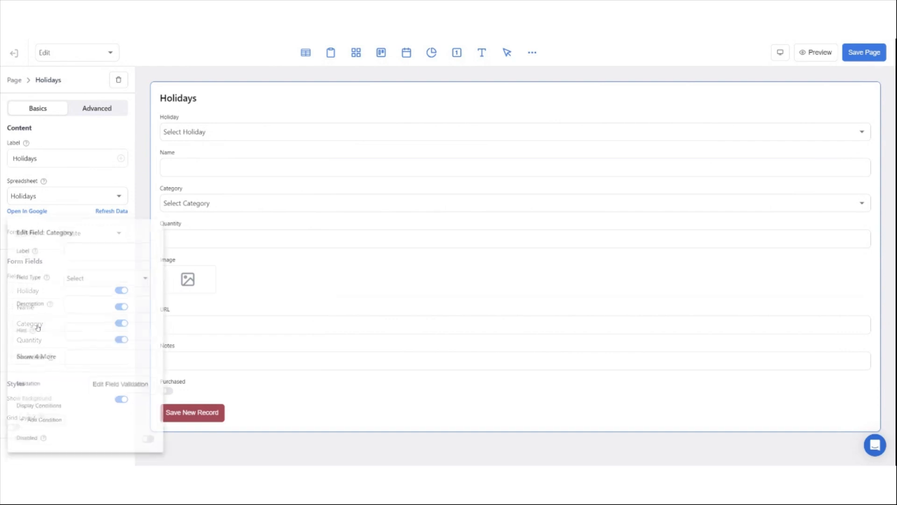
{"action": "left_click", "coordinate": [252, 399]}
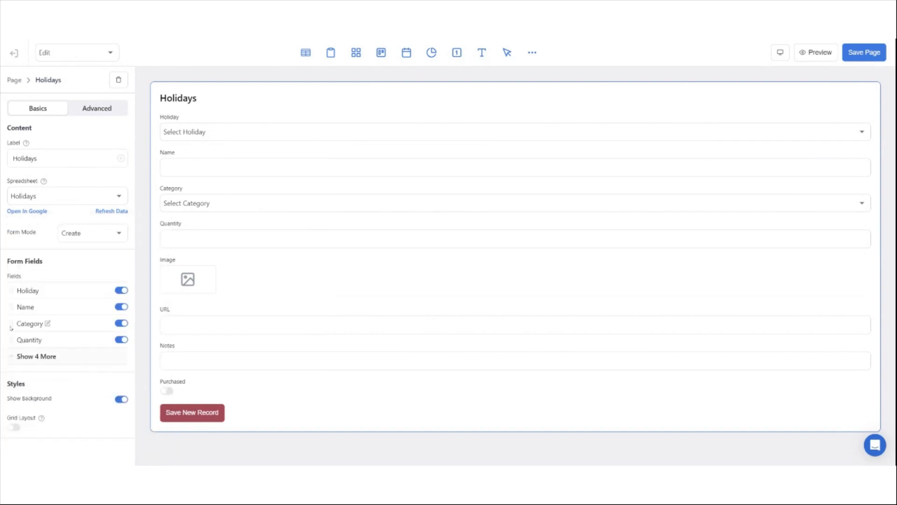
Keep the Quantity field's type as Input and enable its Is Number validation
{"action": "left_click", "coordinate": [31, 343]}
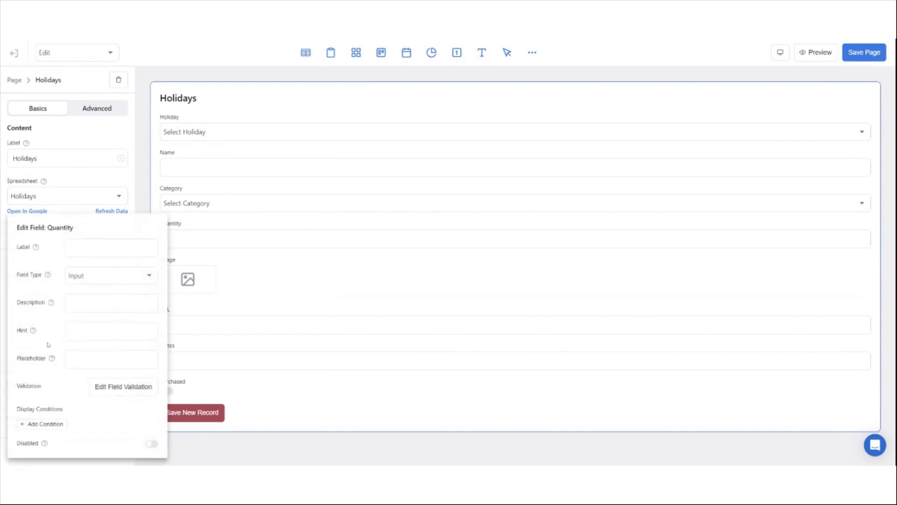
{"action": "left_click", "coordinate": [139, 276]}
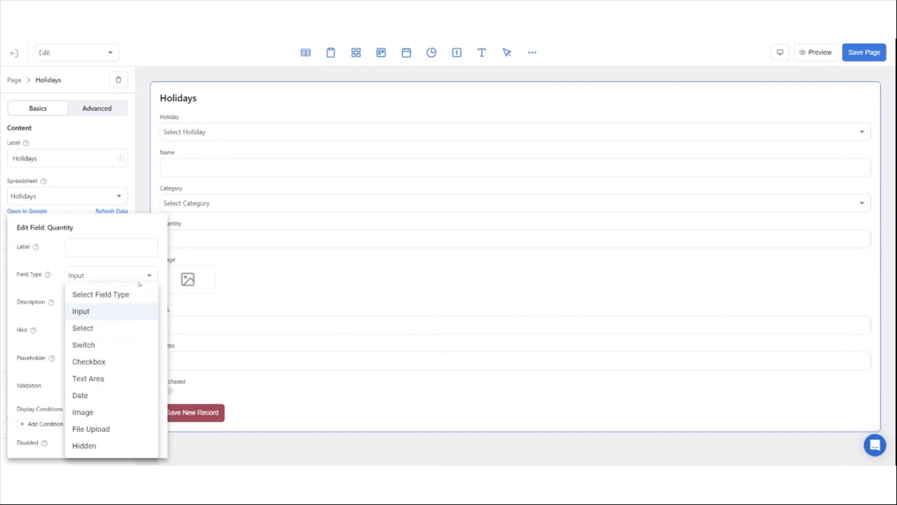
{"action": "left_click", "coordinate": [139, 283]}
{"action": "left_click", "coordinate": [139, 394]}
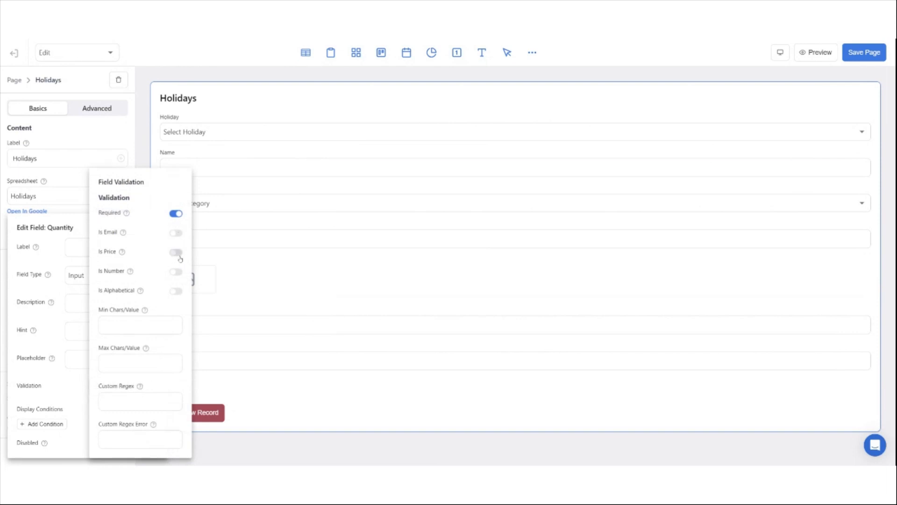
{"action": "left_click", "coordinate": [178, 272]}
{"action": "left_click", "coordinate": [243, 377]}
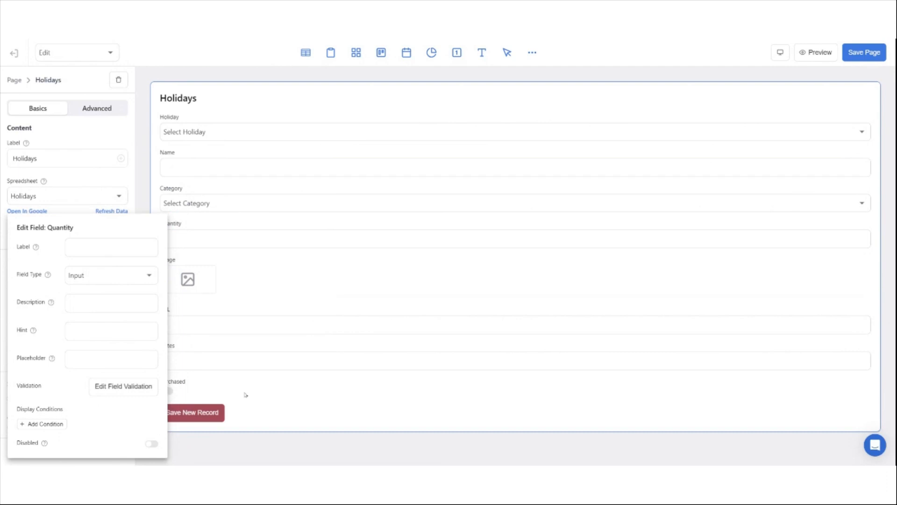
{"action": "left_click", "coordinate": [244, 394]}
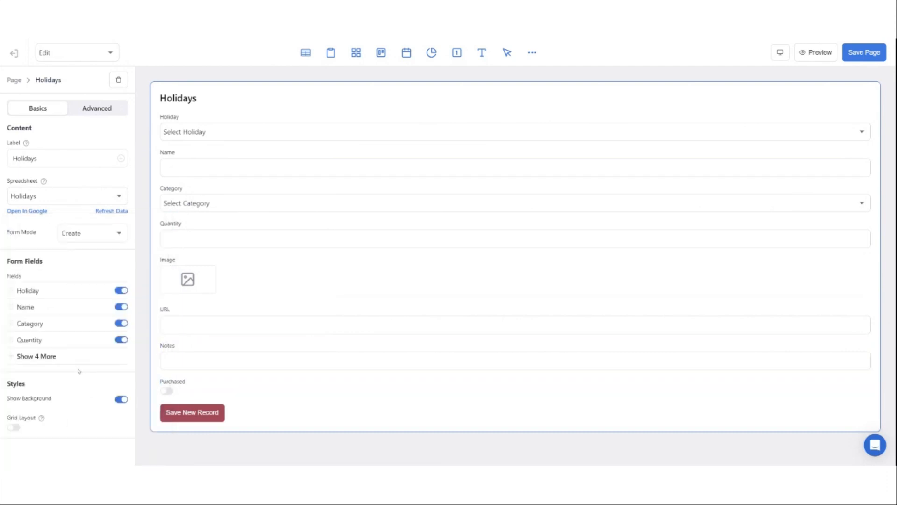
Review the URL field's settings and change the Notes field type to Text Area
{"action": "scroll", "coordinate": [51, 386], "scroll_direction": "down", "scroll_amount": 1}
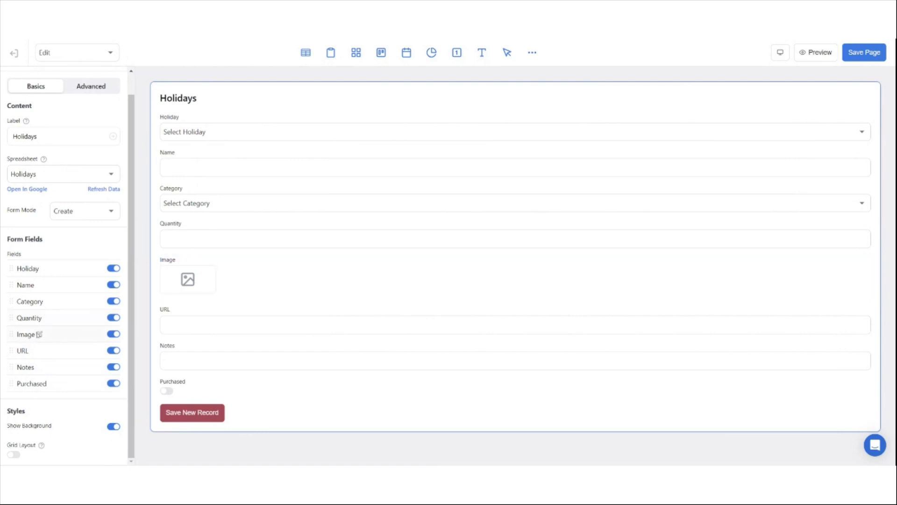
{"action": "left_click", "coordinate": [32, 350]}
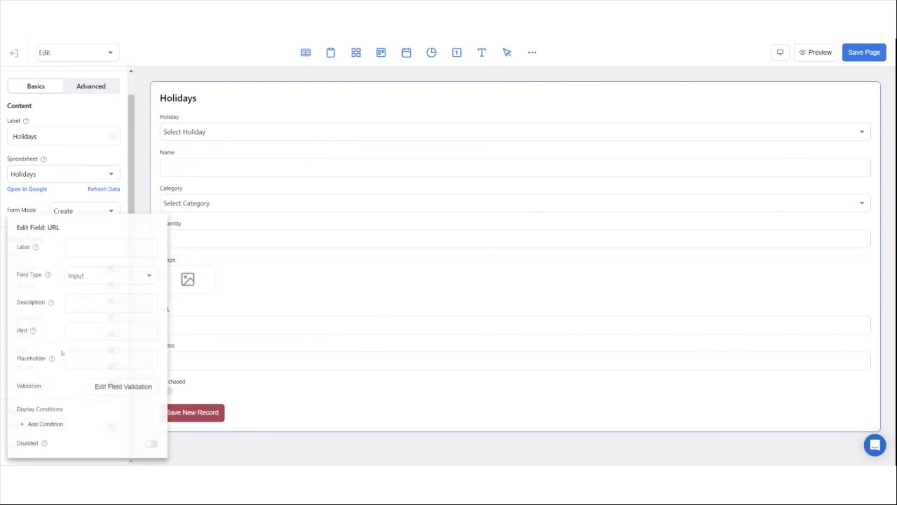
{"action": "left_click", "coordinate": [271, 396]}
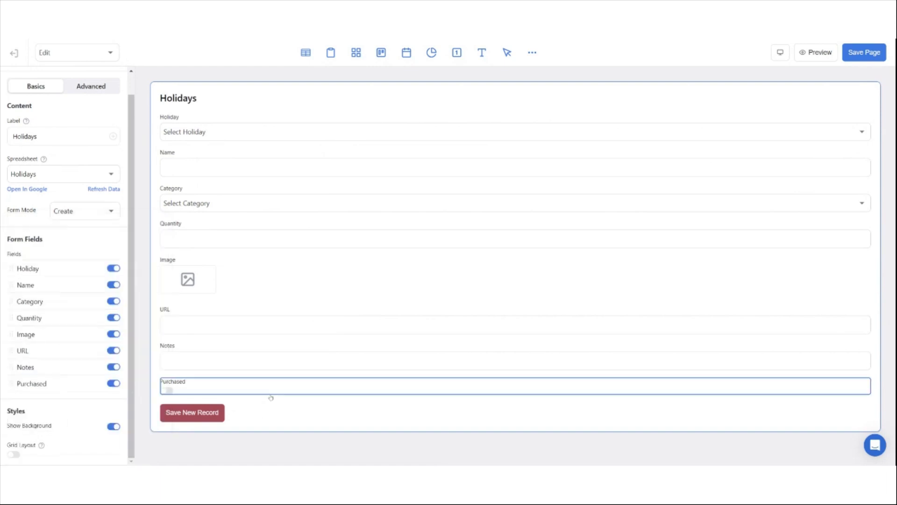
{"action": "left_click", "coordinate": [29, 371]}
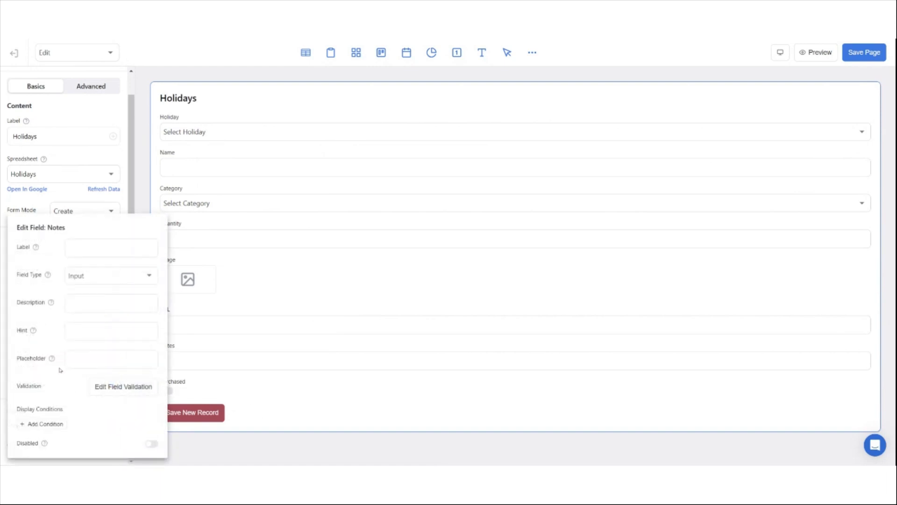
{"action": "left_click", "coordinate": [127, 280]}
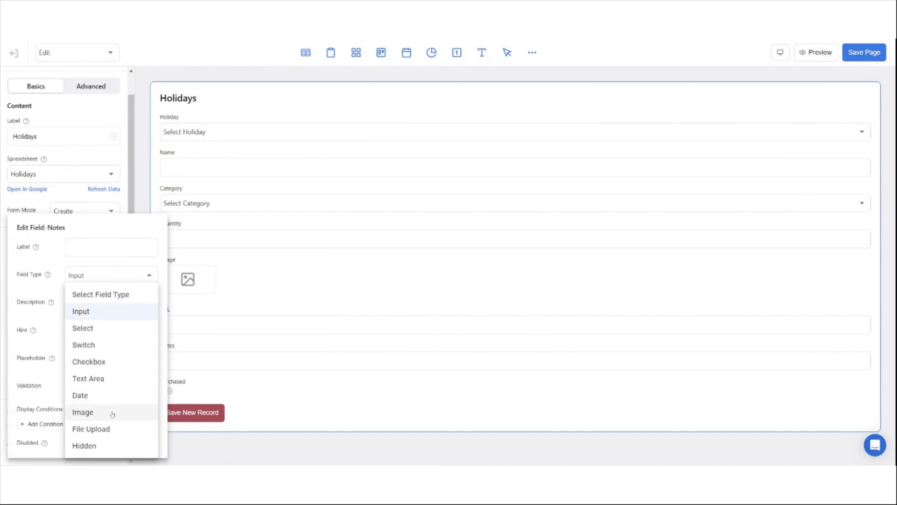
{"action": "left_click", "coordinate": [110, 383]}
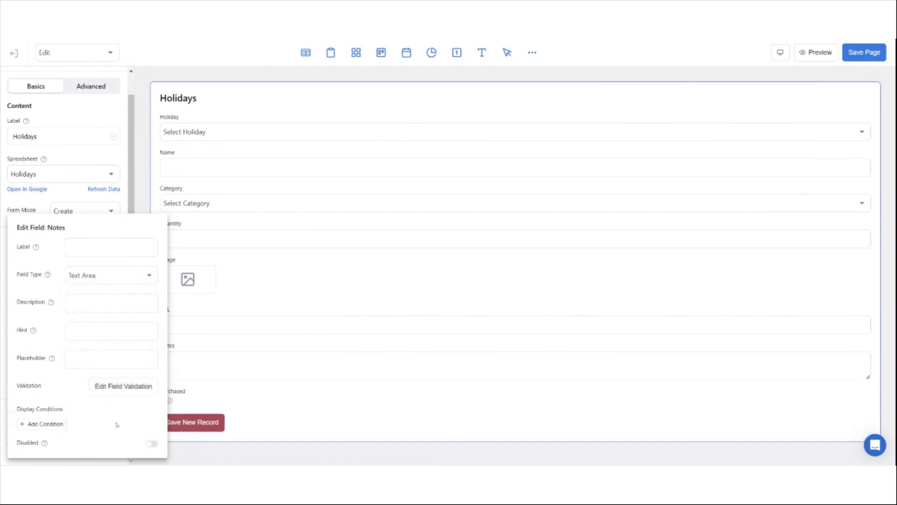
{"action": "left_click", "coordinate": [212, 388]}
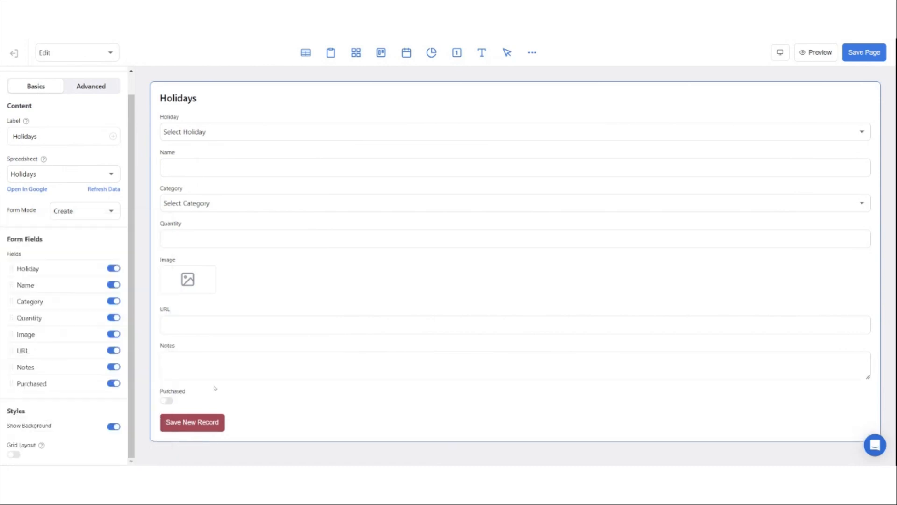
Change the Purchased field type to Checkbox and save the page
{"action": "left_click", "coordinate": [46, 385]}
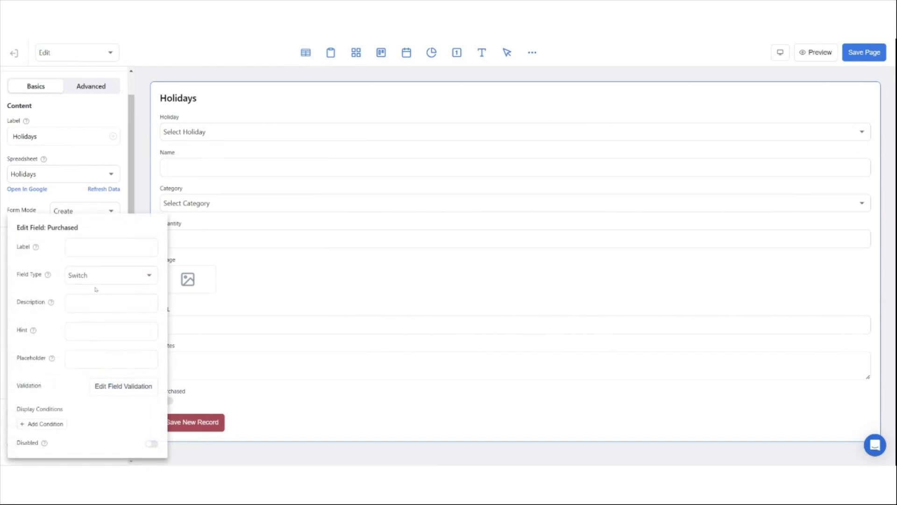
{"action": "left_click", "coordinate": [112, 280]}
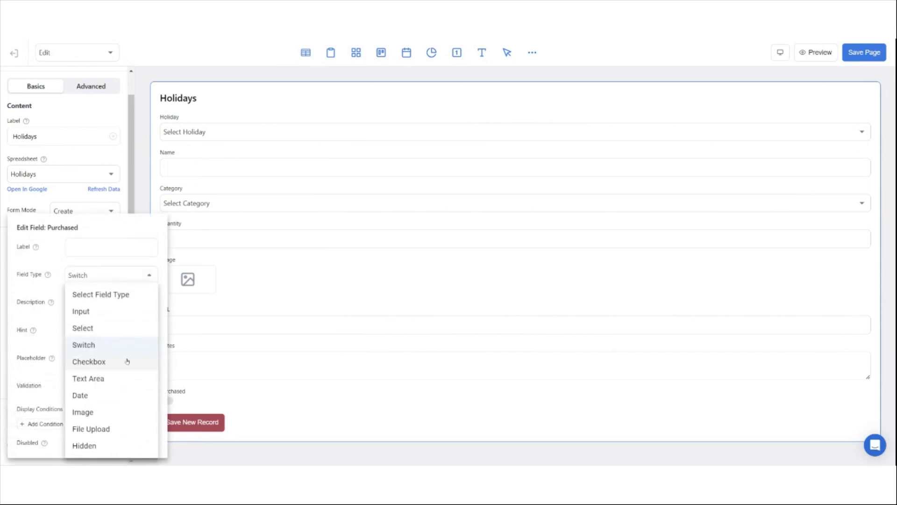
{"action": "left_click", "coordinate": [306, 418]}
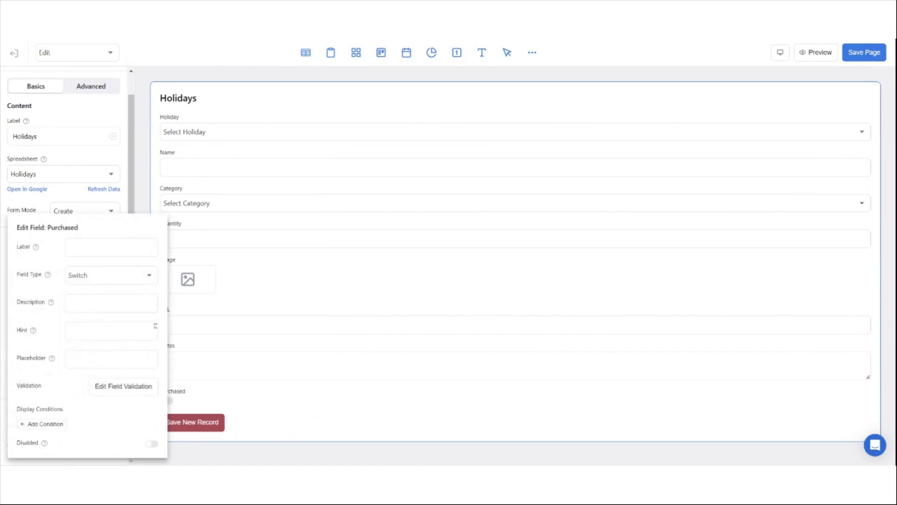
{"action": "left_click", "coordinate": [249, 407]}
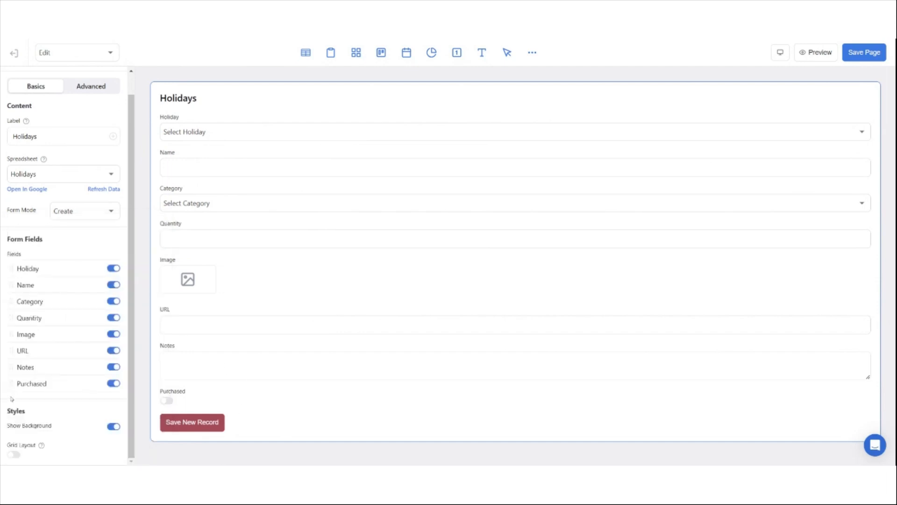
{"action": "left_click", "coordinate": [49, 383]}
{"action": "left_click", "coordinate": [117, 281]}
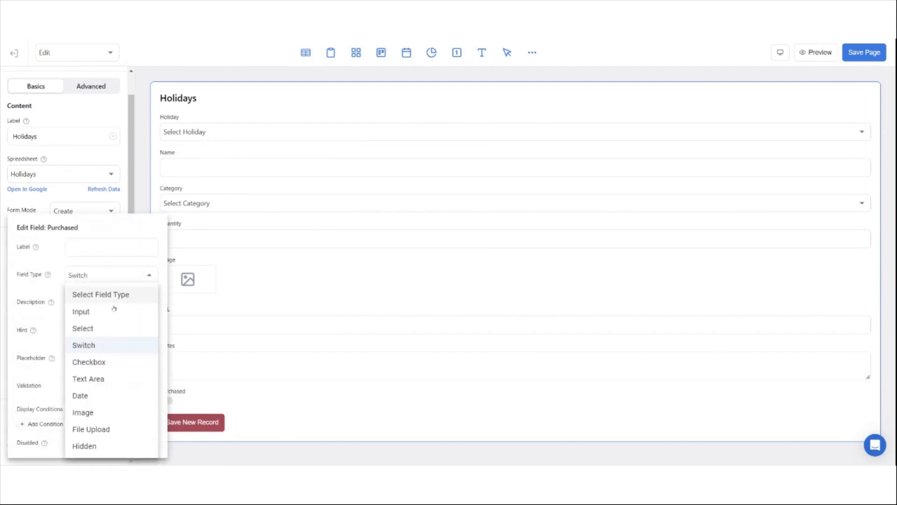
{"action": "left_click", "coordinate": [116, 365]}
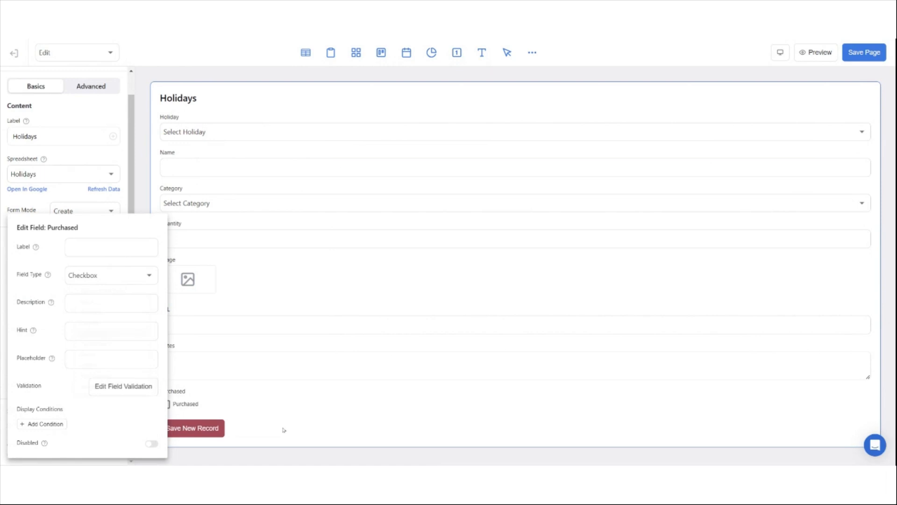
{"action": "left_click", "coordinate": [283, 430]}
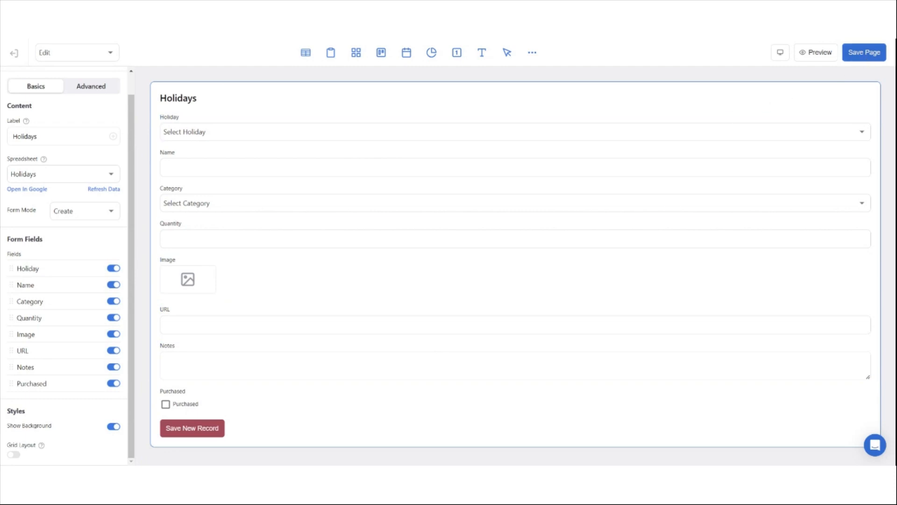
{"action": "left_click", "coordinate": [865, 55]}
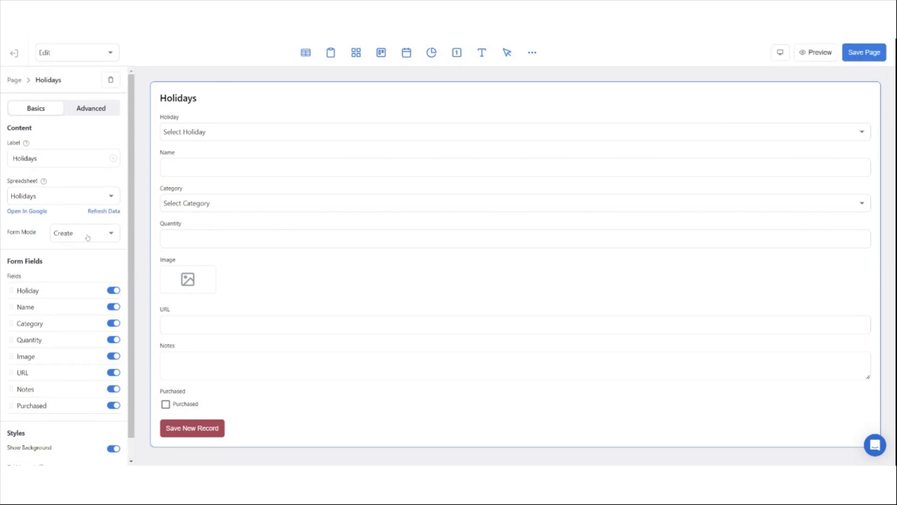
Try the form in Edit mode and return the form mode to Create
{"action": "scroll", "coordinate": [91, 234], "scroll_direction": "down", "scroll_amount": 1}
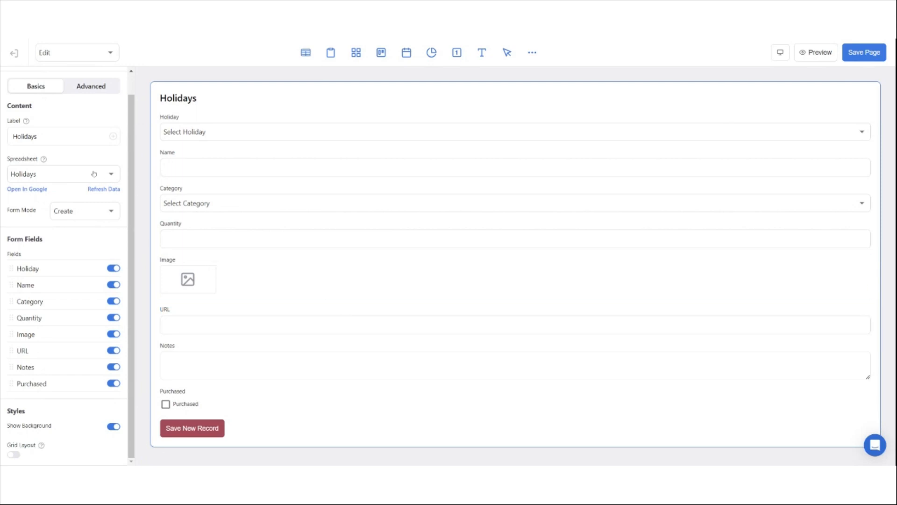
{"action": "left_click", "coordinate": [91, 213]}
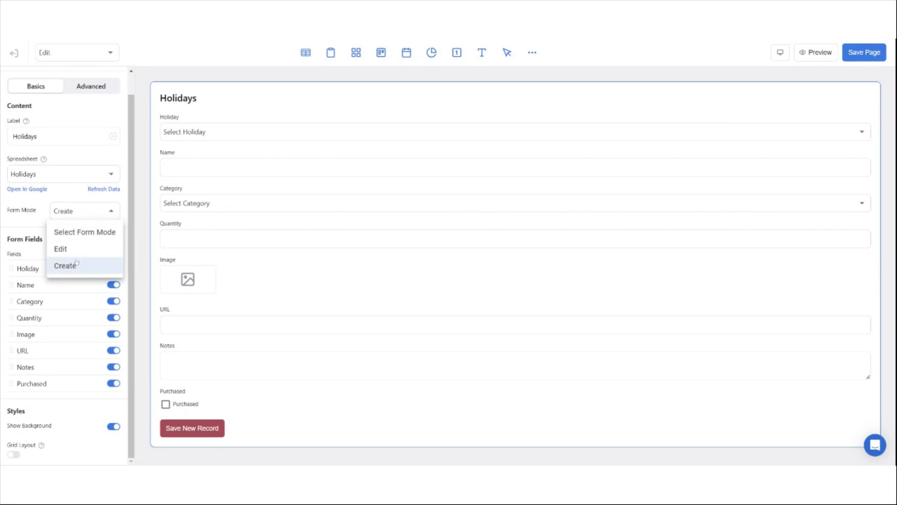
{"action": "left_click", "coordinate": [84, 248]}
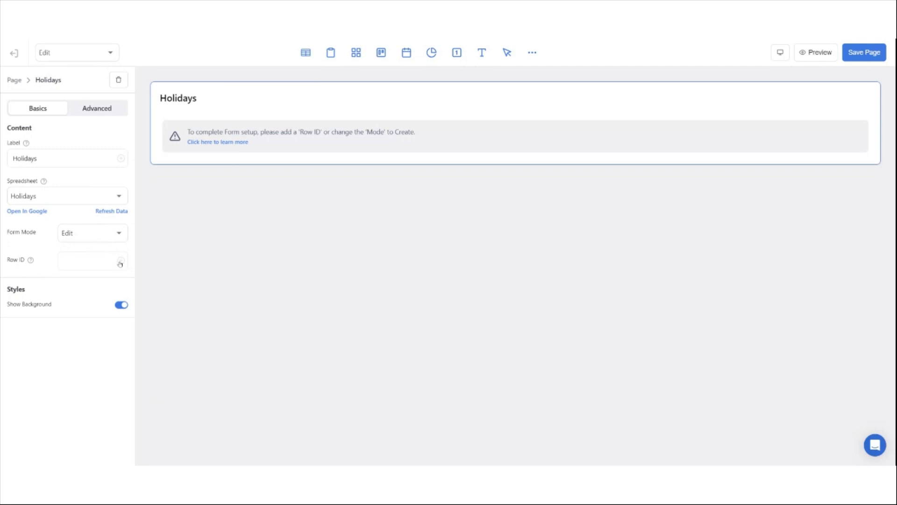
{"action": "left_click", "coordinate": [98, 234]}
{"action": "left_click", "coordinate": [92, 286]}
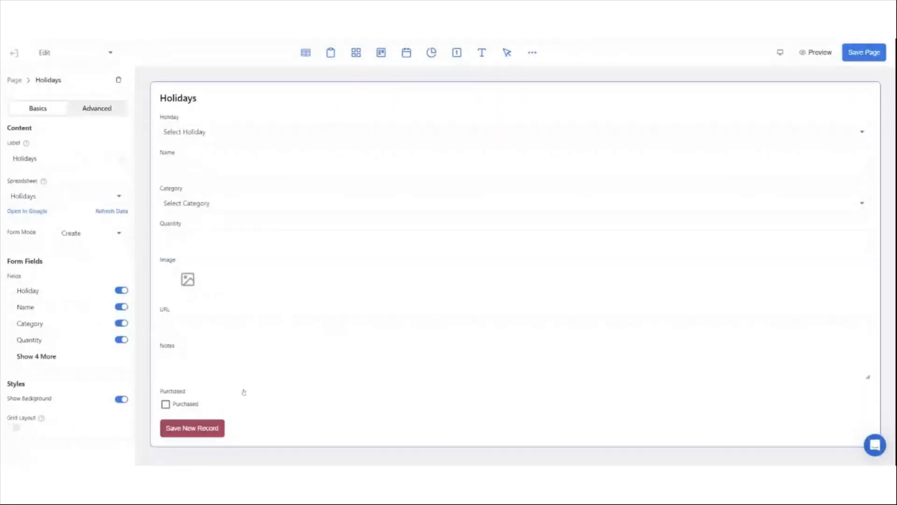
Label the form "Create Holiday item", save the page and return to the pages list
{"action": "left_click", "coordinate": [198, 405]}
{"action": "left_click", "coordinate": [419, 421]}
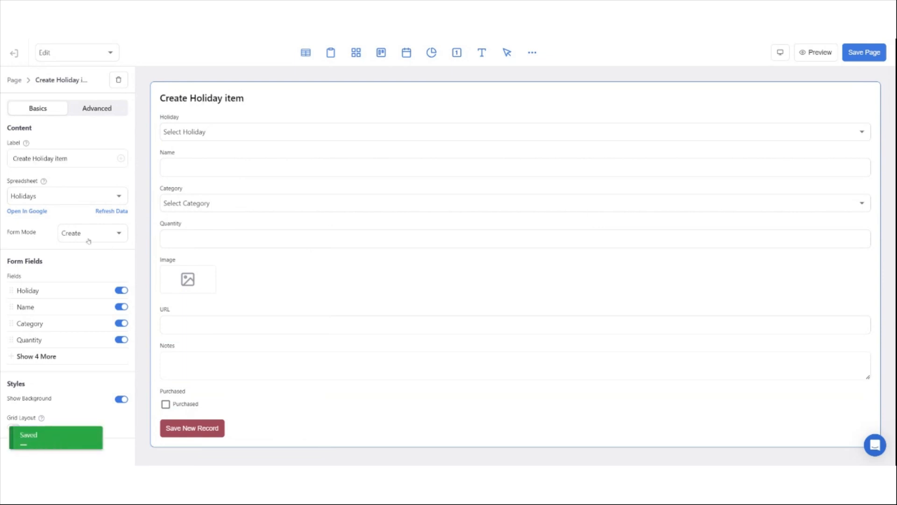
{"action": "left_click", "coordinate": [15, 80]}
{"action": "left_click", "coordinate": [14, 53]}
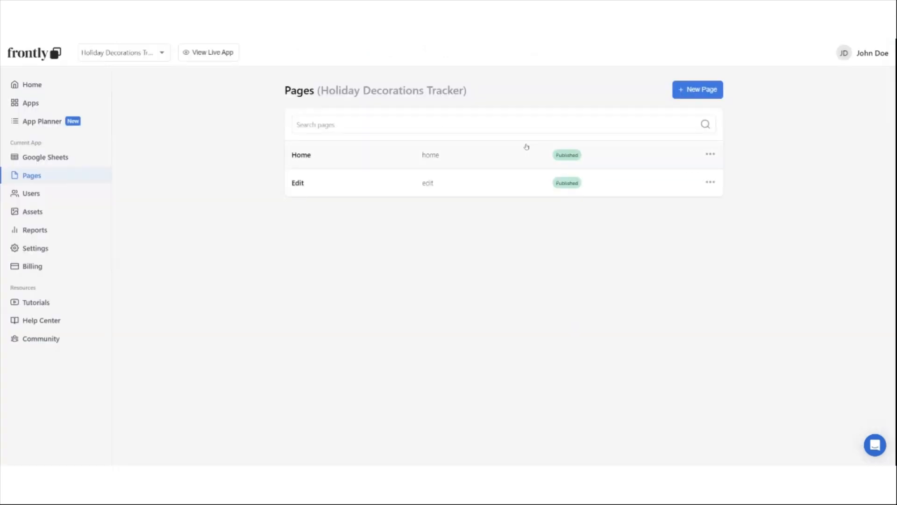
Reopen the Edit page and set its URL to "create"
{"action": "left_click", "coordinate": [710, 183]}
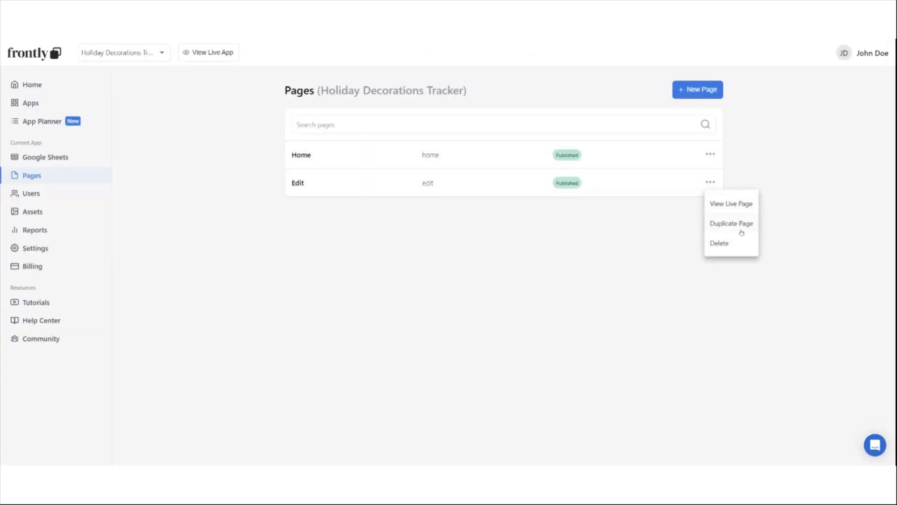
{"action": "left_click", "coordinate": [354, 192]}
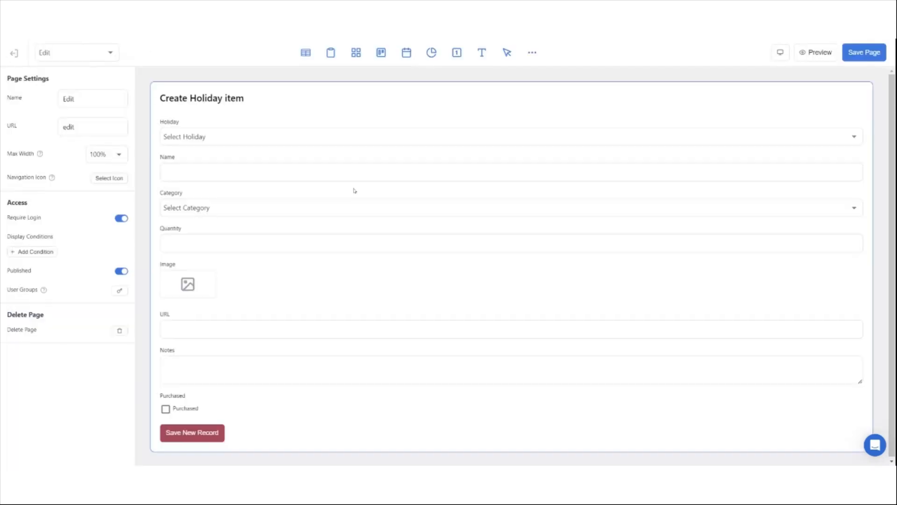
{"action": "double_click", "coordinate": [94, 126]}
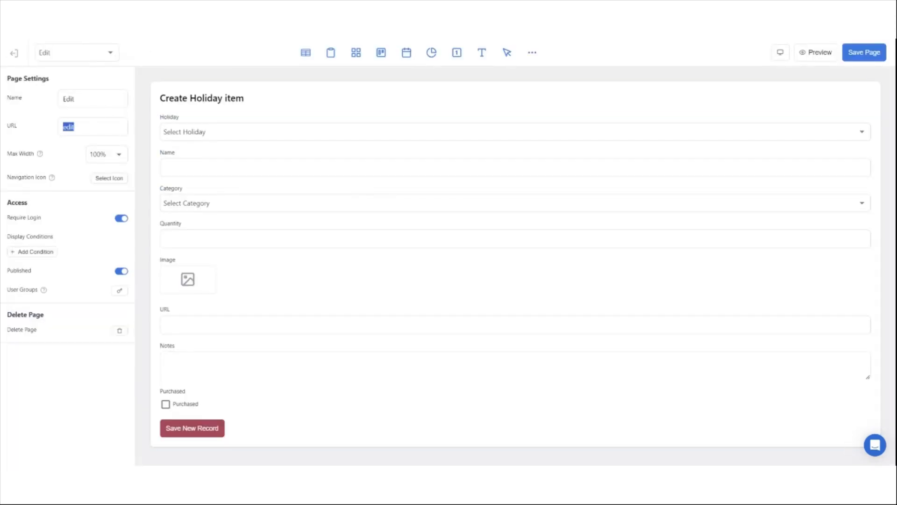
{"action": "type", "text": "create"}
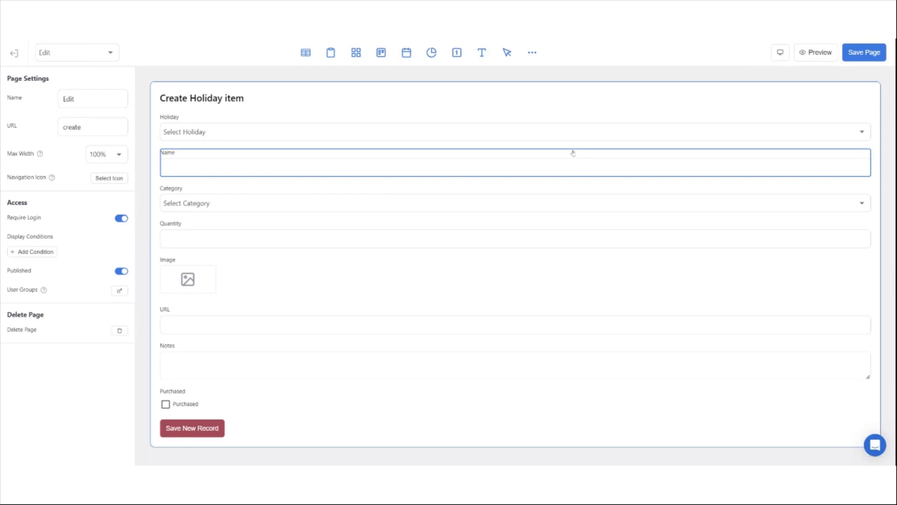
Shorten the form's label to "Create"
{"action": "key", "text": "ctrl+a"}
{"action": "double_click", "coordinate": [69, 99]}
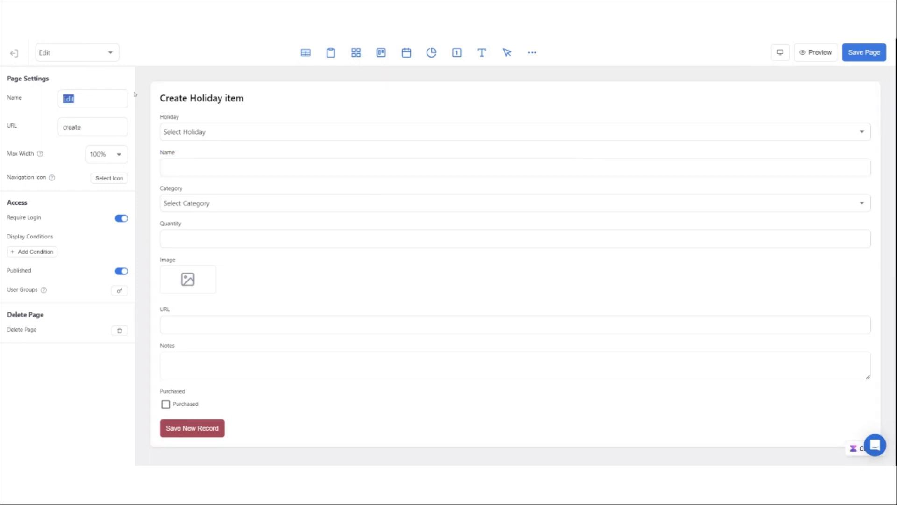
{"action": "left_click", "coordinate": [223, 98]}
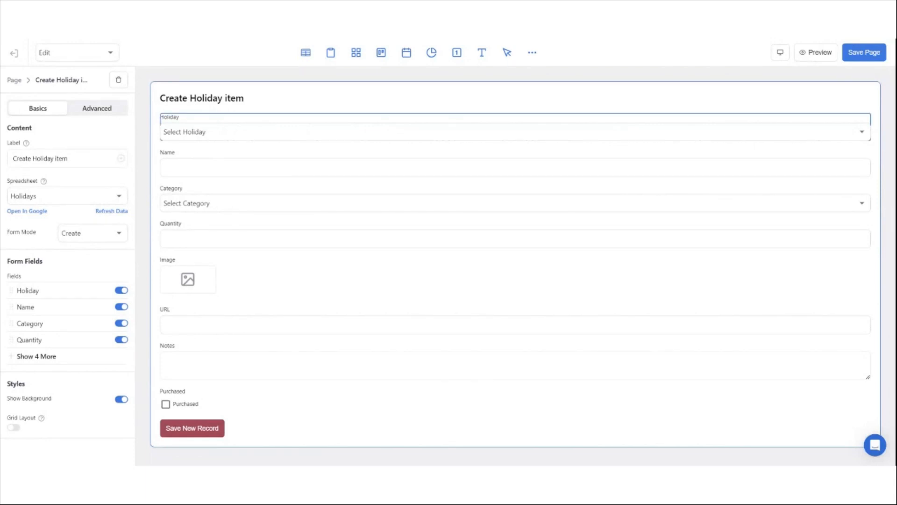
{"action": "left_click_drag", "start_coordinate": [80, 157], "coordinate": [32, 159]}
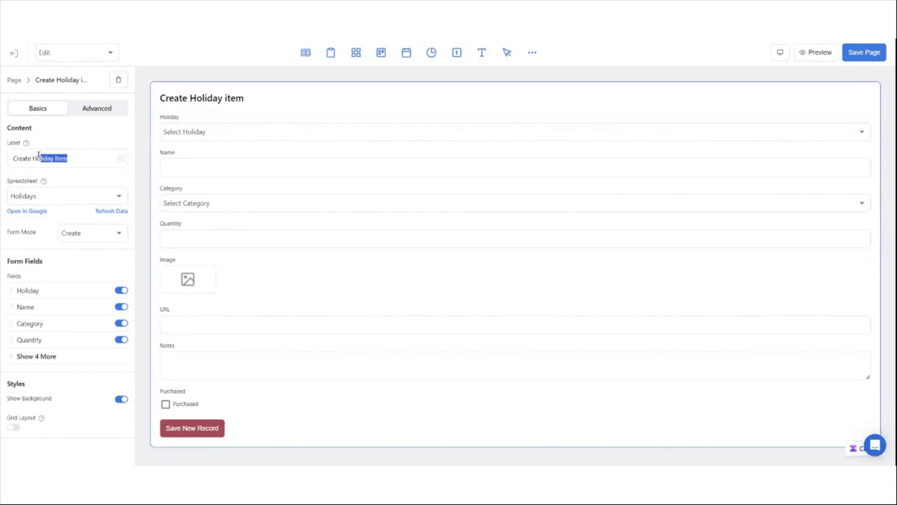
{"action": "key", "text": "BackSpace"}
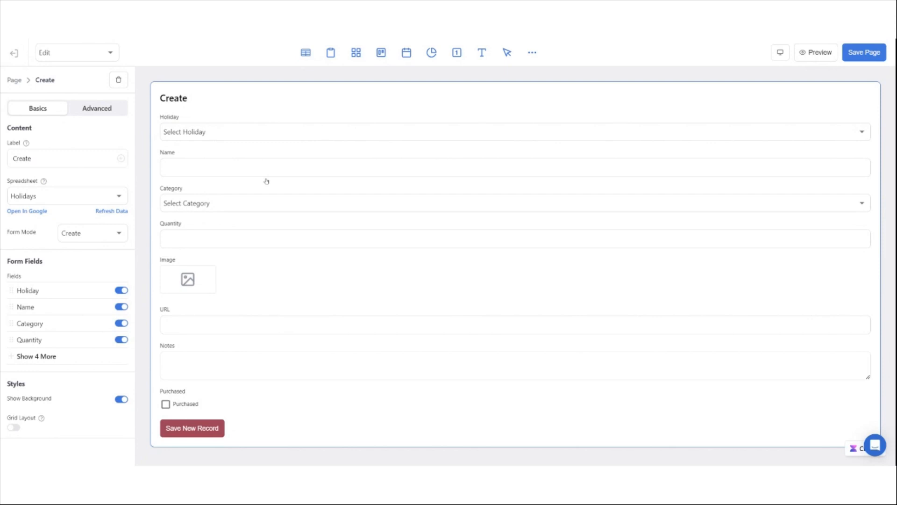
Rename the page "Create" with the text copied from the form's label, and save it before returning to the pages list
{"action": "double_click", "coordinate": [45, 158]}
{"action": "key", "text": "ctrl+c"}
{"action": "left_click", "coordinate": [14, 80]}
{"action": "left_click_drag", "start_coordinate": [88, 100], "coordinate": [62, 100]}
{"action": "key", "text": "ctrl+v"}
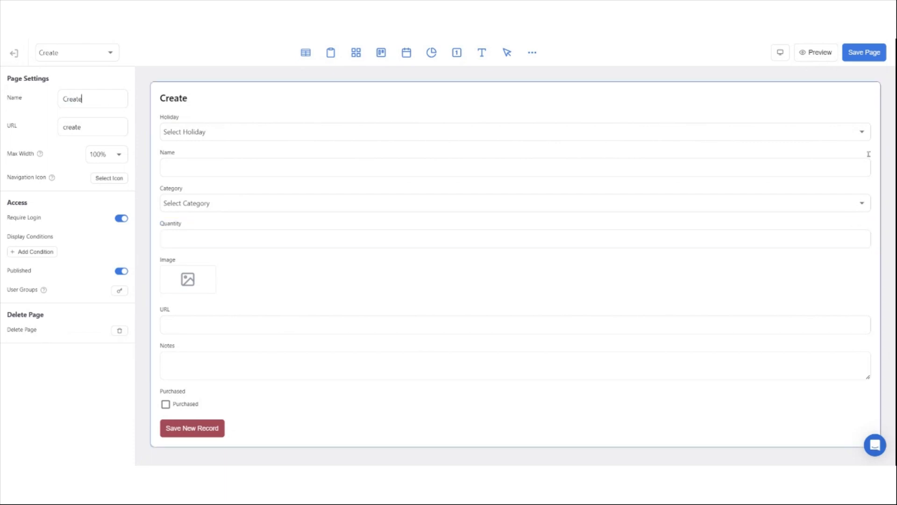
{"action": "left_click", "coordinate": [864, 51]}
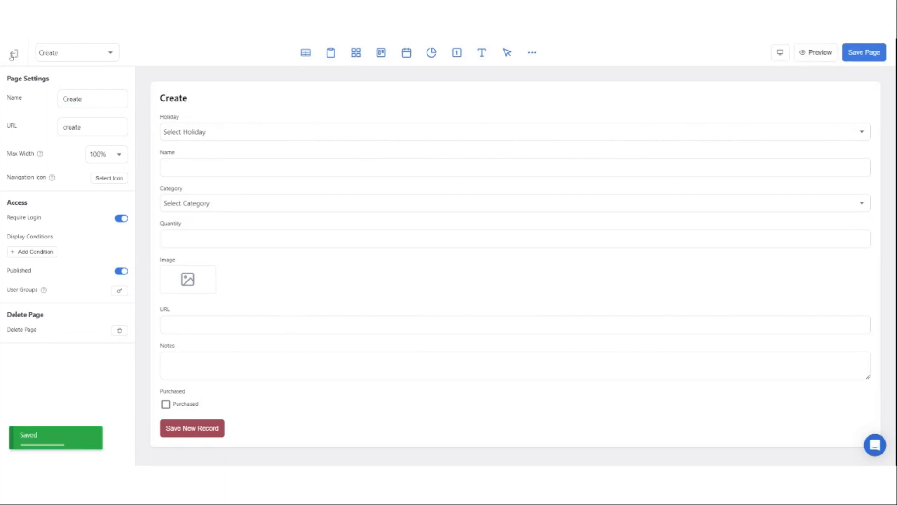
{"action": "left_click", "coordinate": [13, 55]}
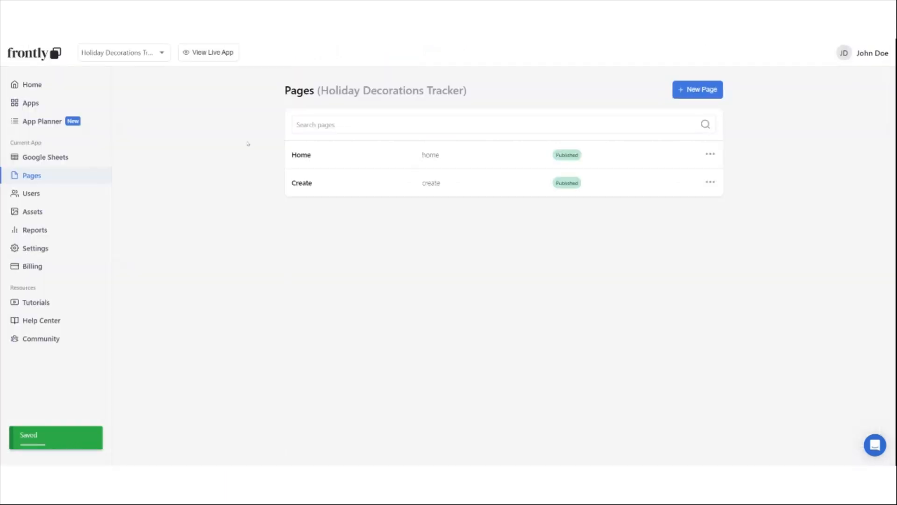
Search the icons for "smile", set the outlined smiley as the Create page's navigation icon and save the page
{"action": "left_click", "coordinate": [338, 193]}
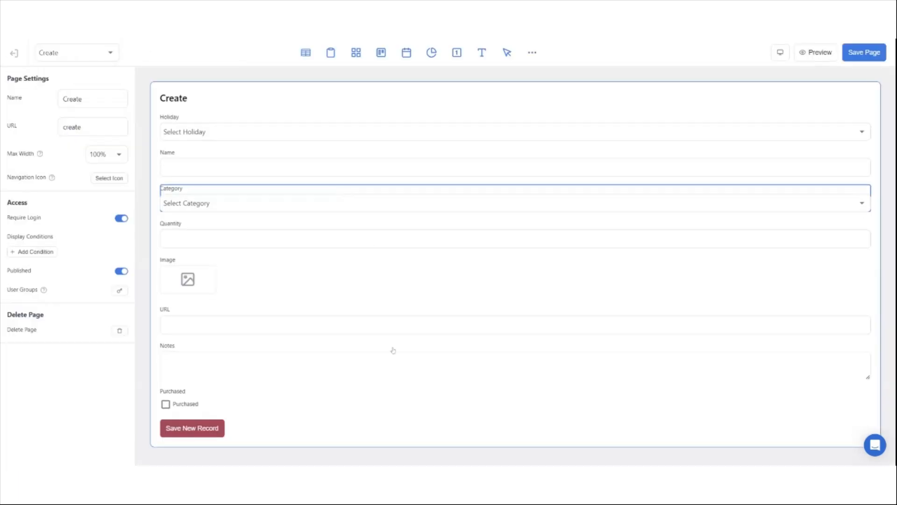
{"action": "left_click", "coordinate": [121, 182]}
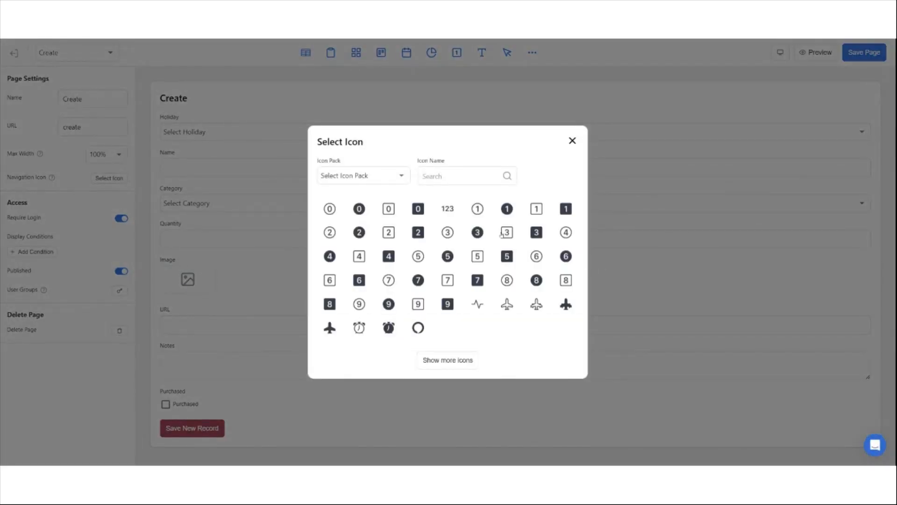
{"action": "left_click", "coordinate": [478, 178]}
{"action": "type", "text": "smile"}
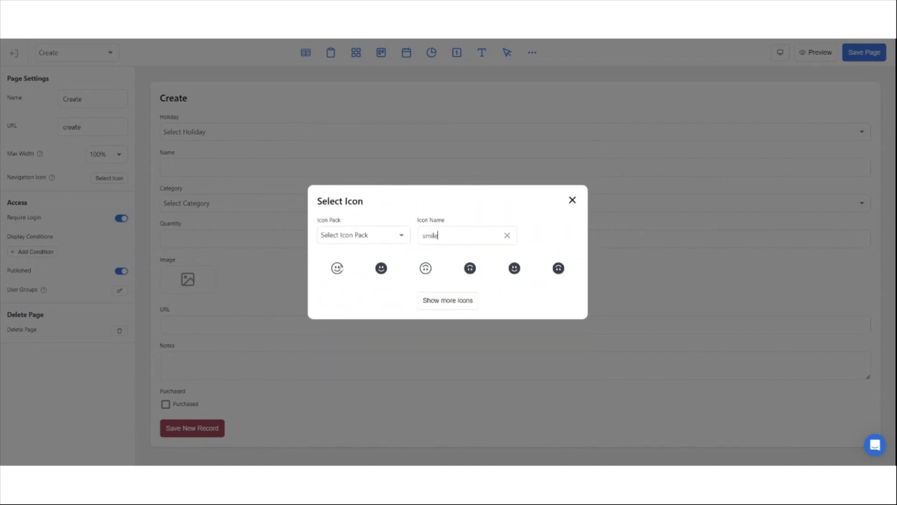
{"action": "left_click", "coordinate": [338, 268]}
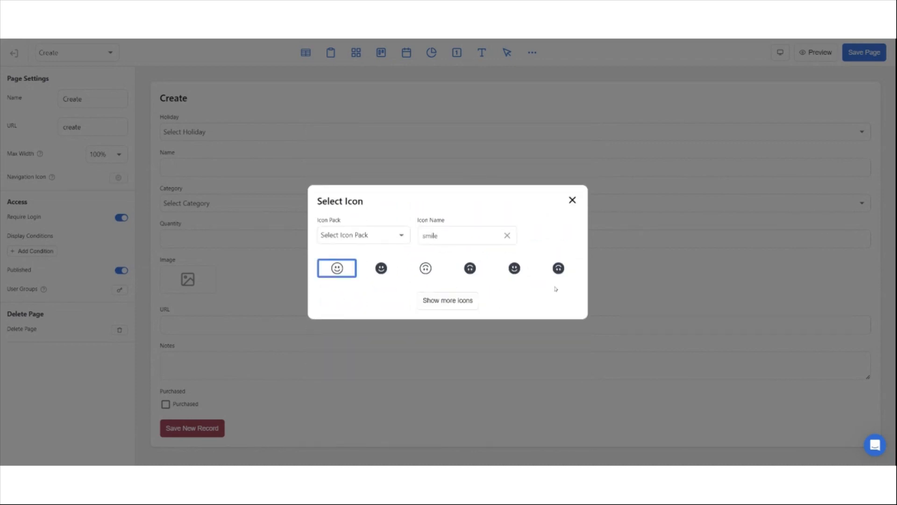
{"action": "left_click", "coordinate": [573, 201]}
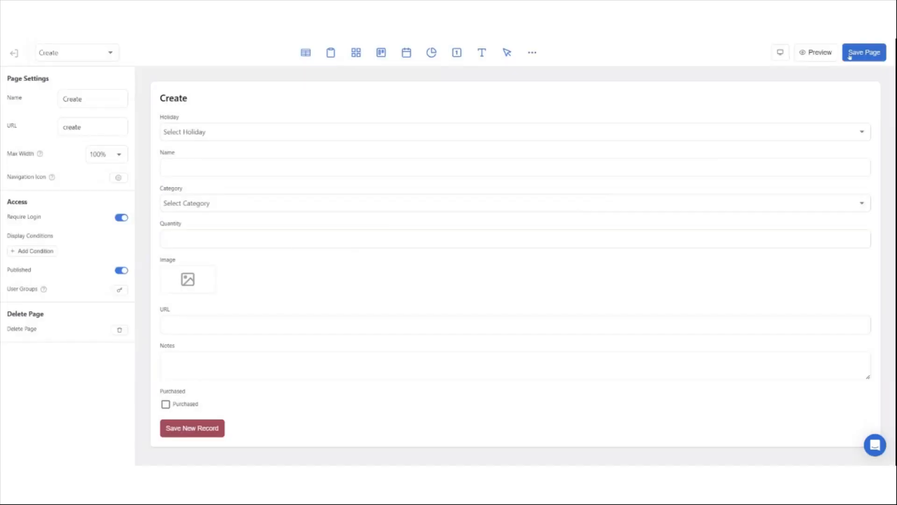
{"action": "left_click", "coordinate": [13, 54]}
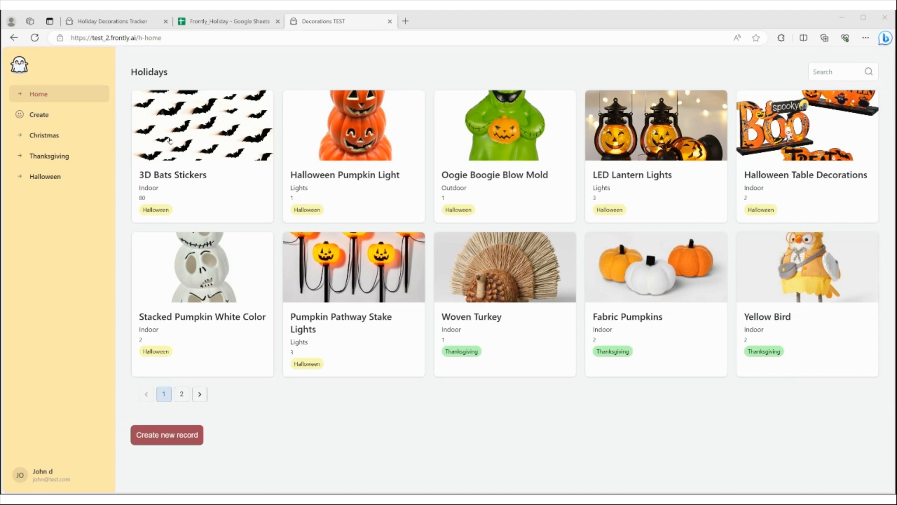
Switch to the live Holiday Decorations Tracker app, refresh it and review the Create page's form and its Holiday options
{"action": "left_click", "coordinate": [83, 21]}
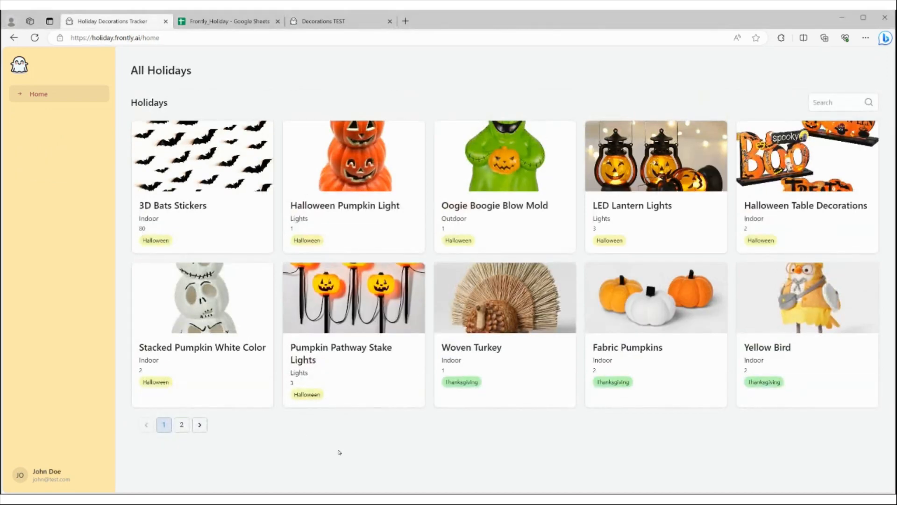
{"action": "key", "text": "F5"}
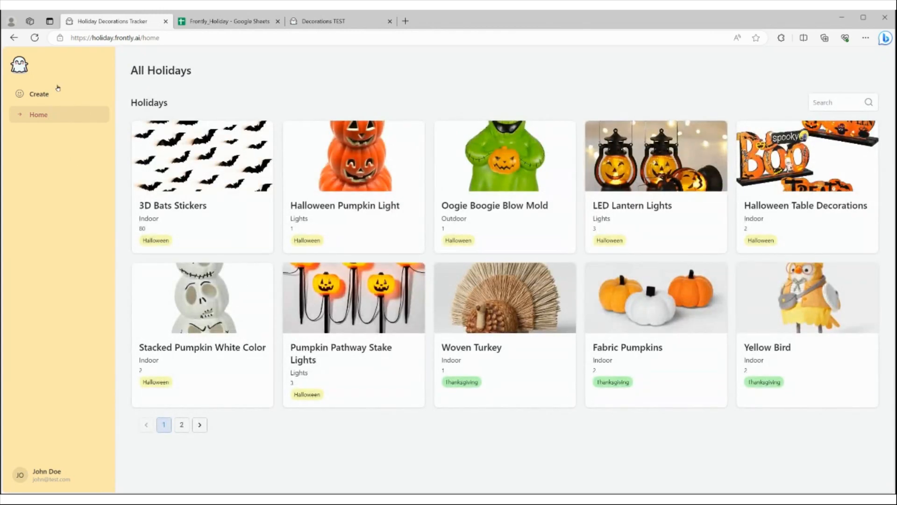
{"action": "left_click", "coordinate": [54, 96]}
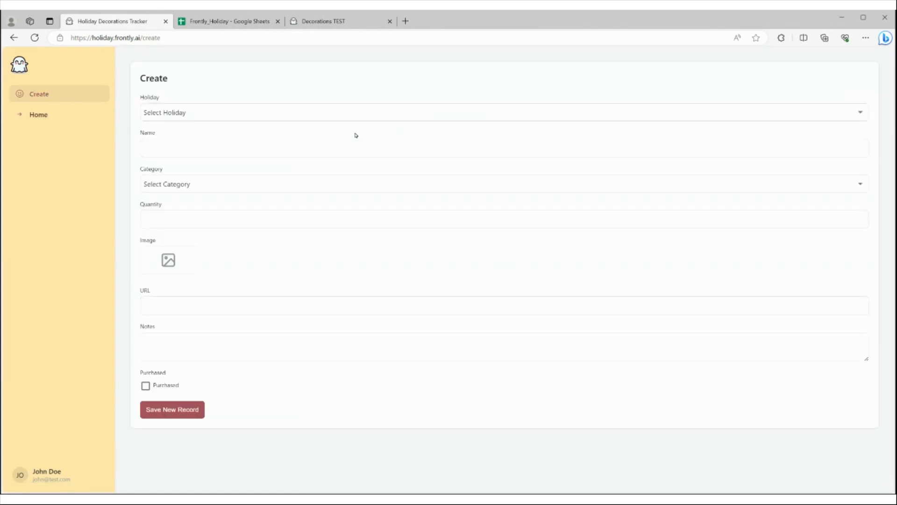
{"action": "left_click", "coordinate": [240, 112]}
{"action": "left_click", "coordinate": [246, 151]}
{"action": "left_click", "coordinate": [54, 123]}
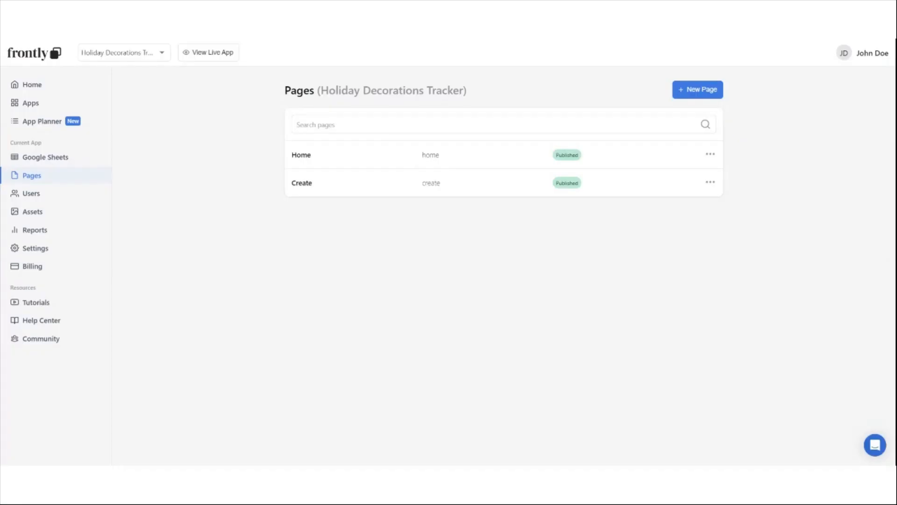
Create a new page with the URL "edit" and set its name to "Edit"
{"action": "left_click", "coordinate": [697, 89]}
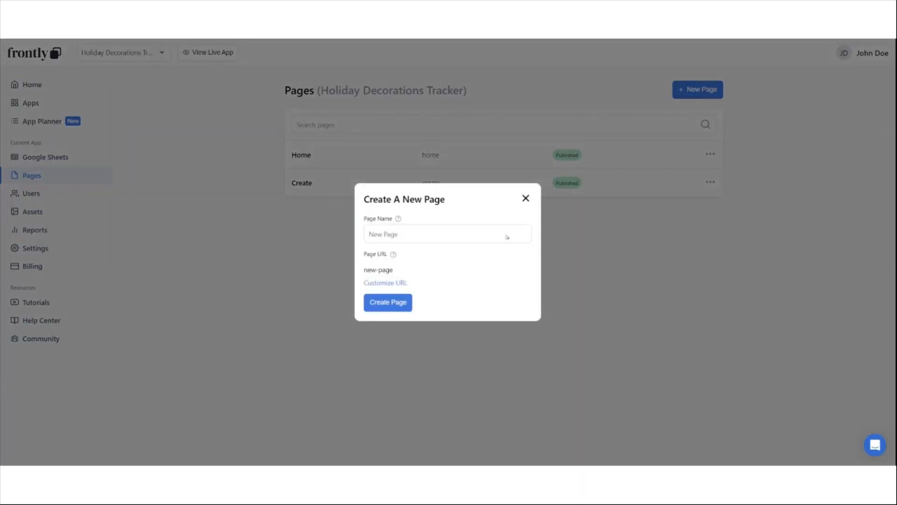
{"action": "type", "text": "edit"}
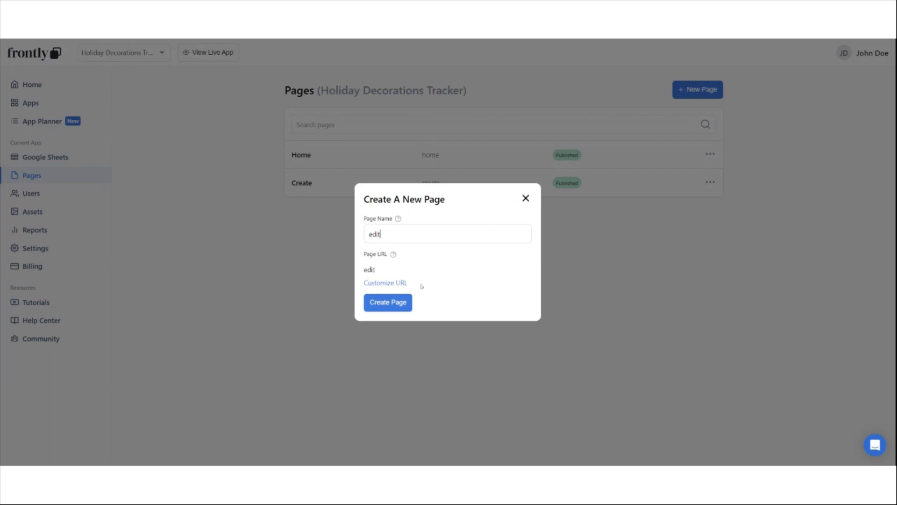
{"action": "left_click", "coordinate": [388, 302]}
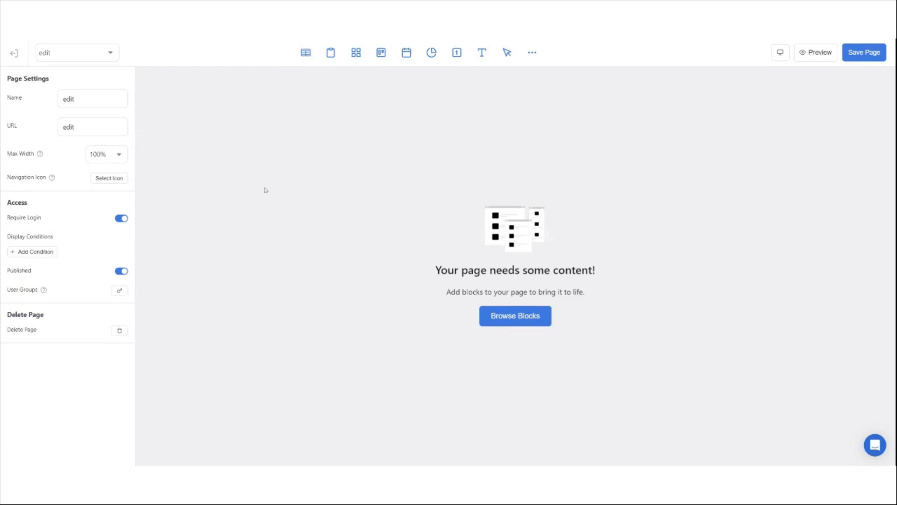
{"action": "left_click", "coordinate": [103, 100]}
{"action": "key", "text": "BackSpace"}
{"action": "type", "text": "E"}
Add a Form block to the Edit page and connect it to the Holidays spreadsheet
{"action": "left_click", "coordinate": [533, 54]}
{"action": "left_click", "coordinate": [534, 56]}
{"action": "left_click", "coordinate": [532, 53]}
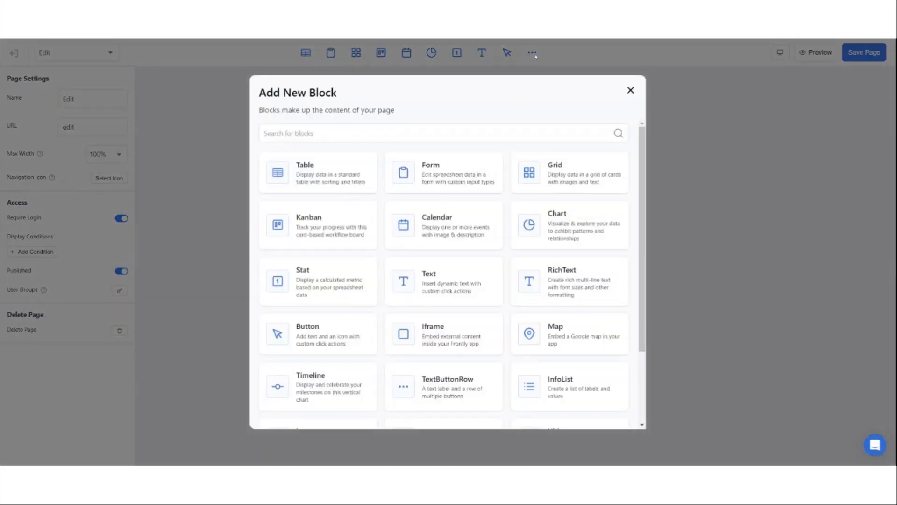
{"action": "left_click", "coordinate": [451, 181]}
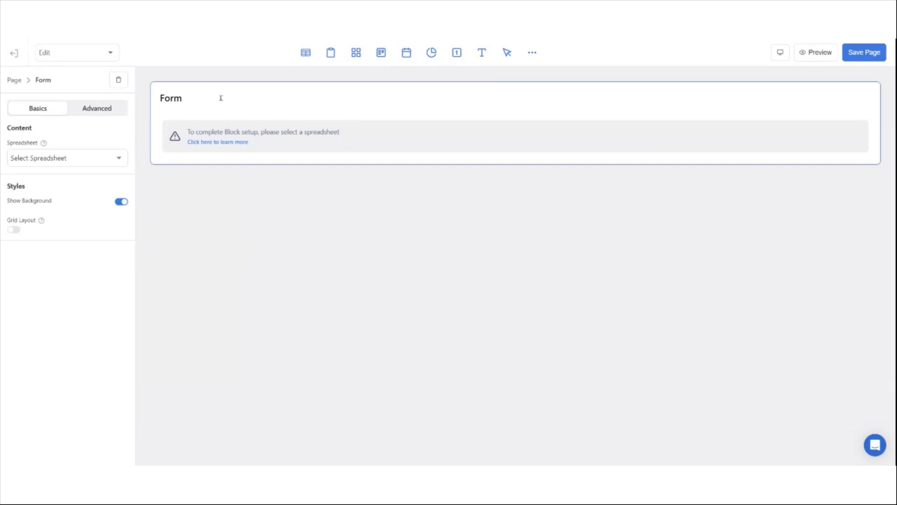
{"action": "left_click", "coordinate": [69, 162]}
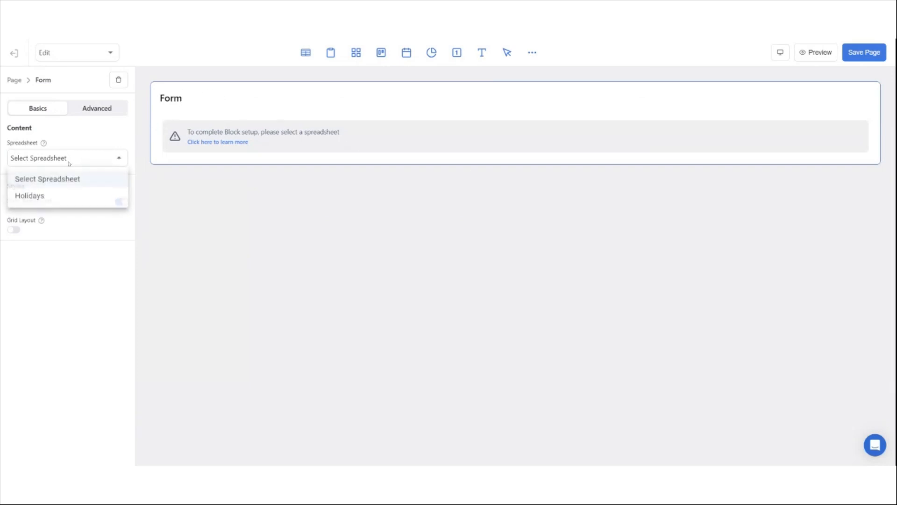
{"action": "left_click", "coordinate": [62, 195]}
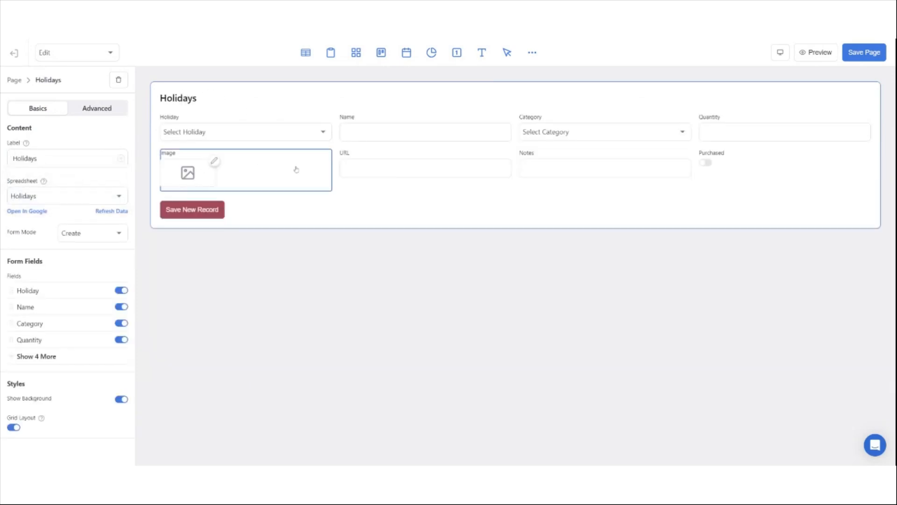
Set the form's mode to Edit and its Row ID to the URL parameter "id"
{"action": "left_click", "coordinate": [91, 240]}
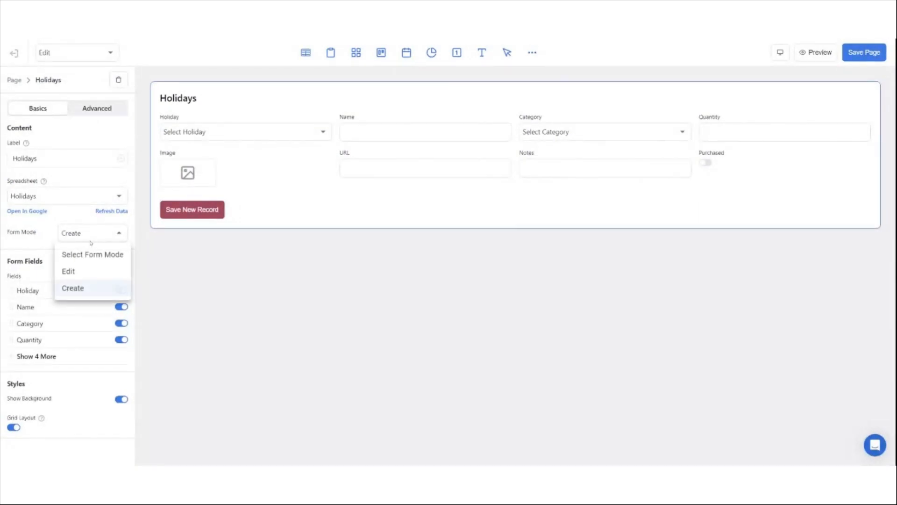
{"action": "left_click", "coordinate": [93, 272]}
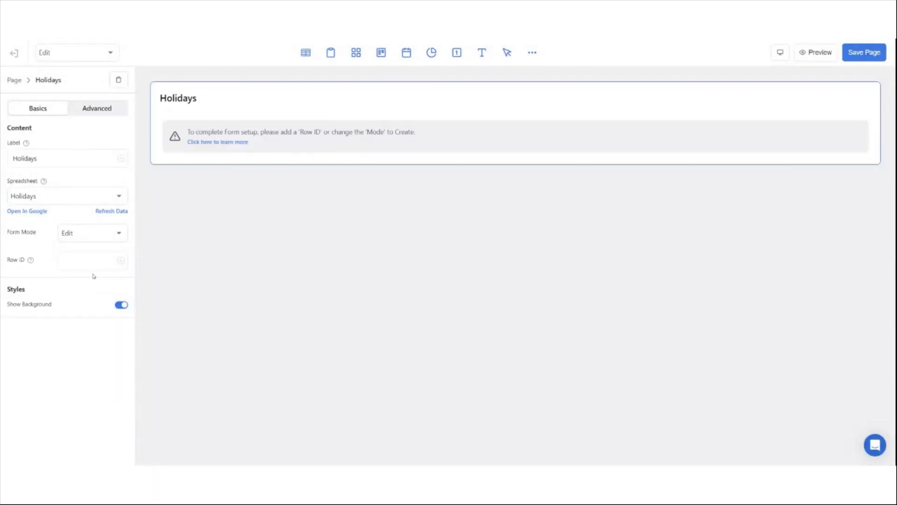
{"action": "left_click", "coordinate": [121, 262]}
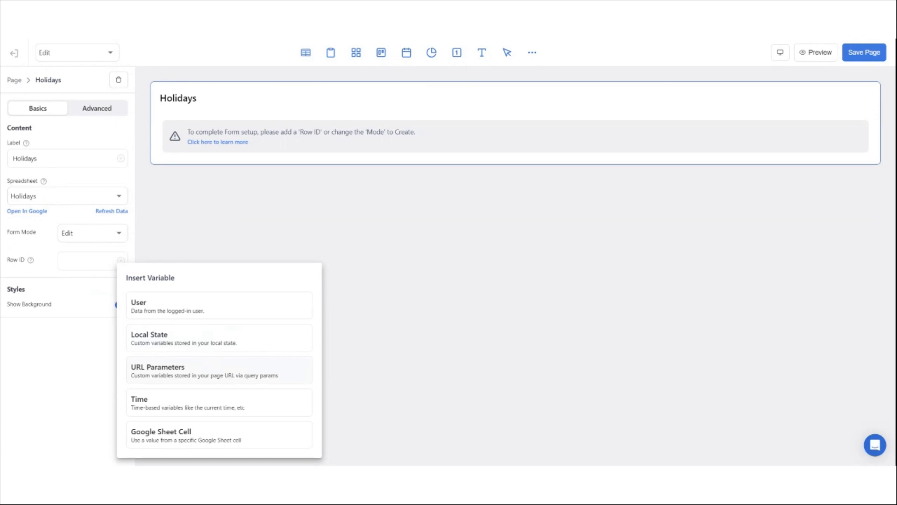
{"action": "left_click", "coordinate": [204, 366]}
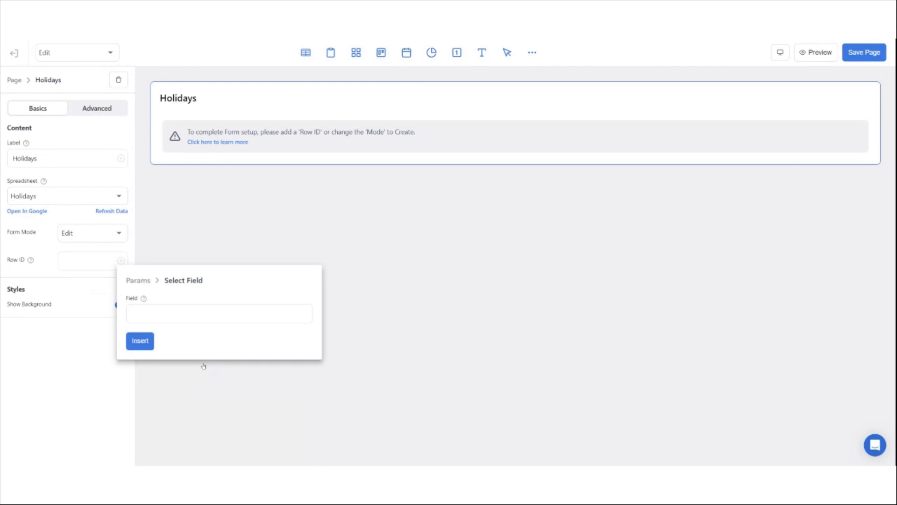
{"action": "left_click", "coordinate": [225, 312]}
{"action": "type", "text": "id"}
{"action": "left_click", "coordinate": [140, 341]}
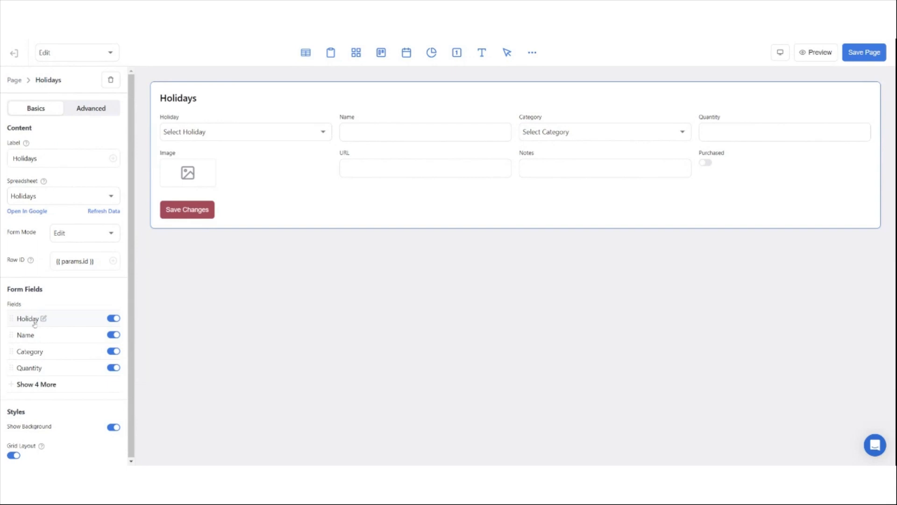
Turn off the form's grid layout and change its label to "Edit item"
{"action": "left_click", "coordinate": [14, 454]}
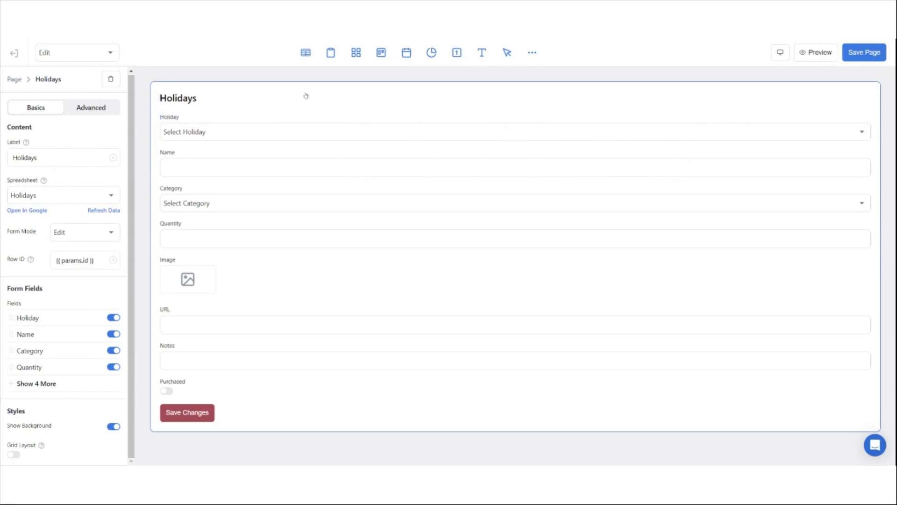
{"action": "type", "text": "Idie"}
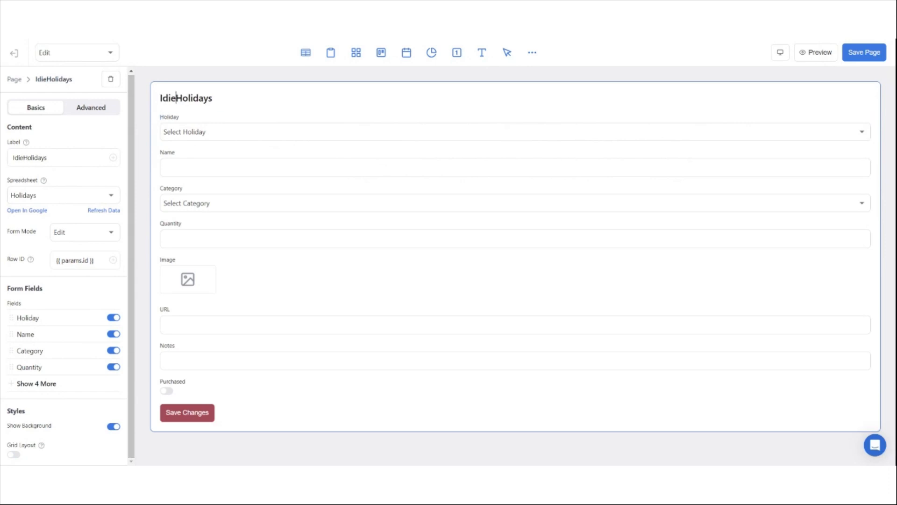
{"action": "key", "text": "BackSpace"}
{"action": "key", "text": "BackSpace"}
{"action": "key", "text": "BackSpace"}
{"action": "key", "text": "BackSpace"}
{"action": "type", "text": "Edit"}
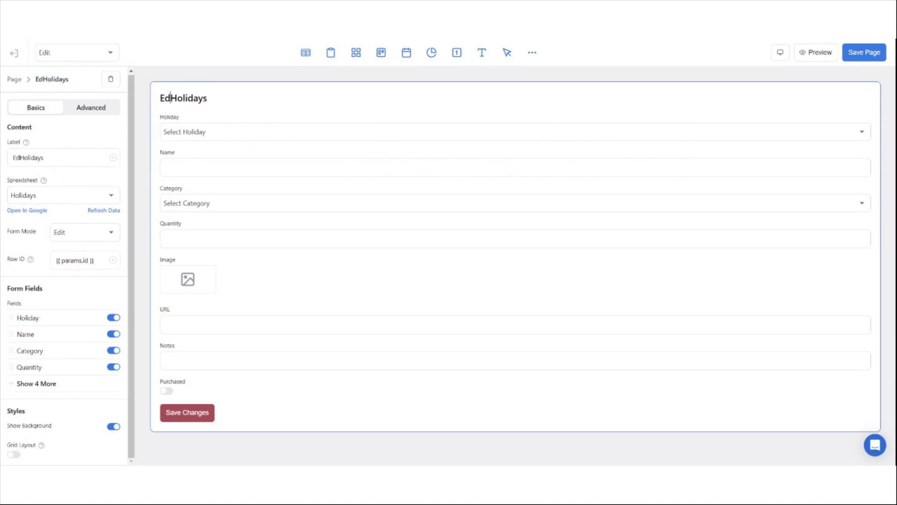
{"action": "key", "text": "shift+End"}
{"action": "key", "text": "BackSpace"}
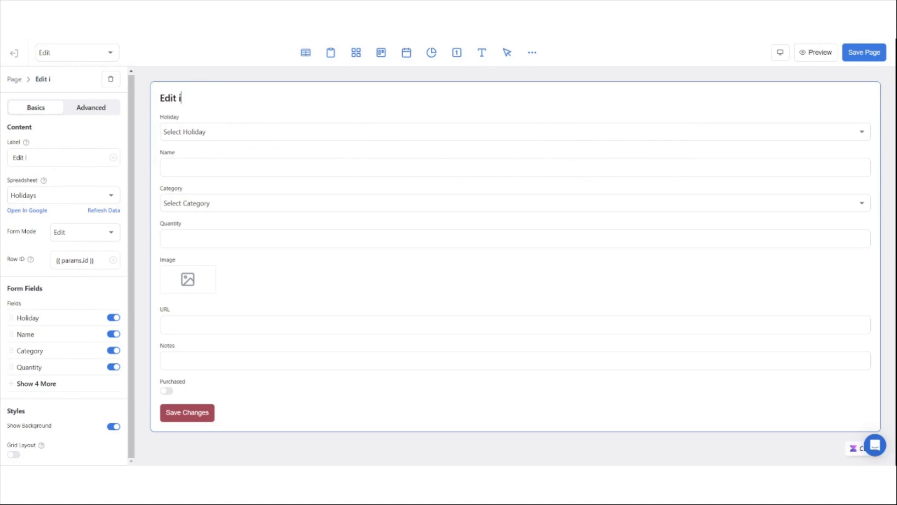
{"action": "type", "text": "item"}
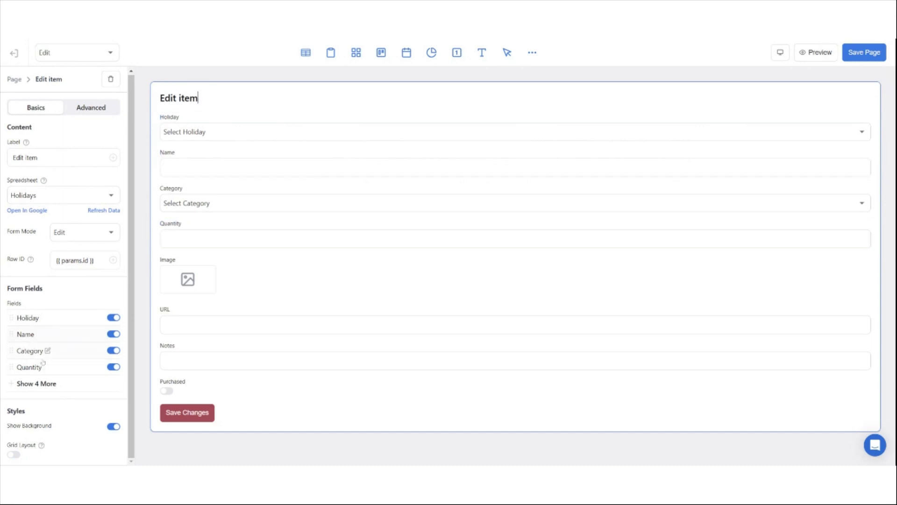
Show all of the form's fields and change the Purchased field's type to Checkbox
{"action": "left_click", "coordinate": [20, 386]}
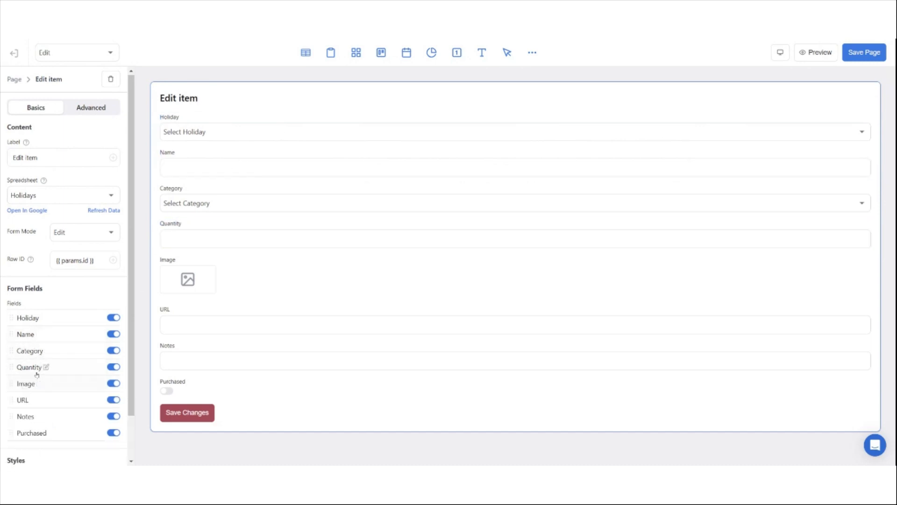
{"action": "scroll", "coordinate": [38, 369], "scroll_direction": "down", "scroll_amount": 1}
{"action": "left_click", "coordinate": [37, 387]}
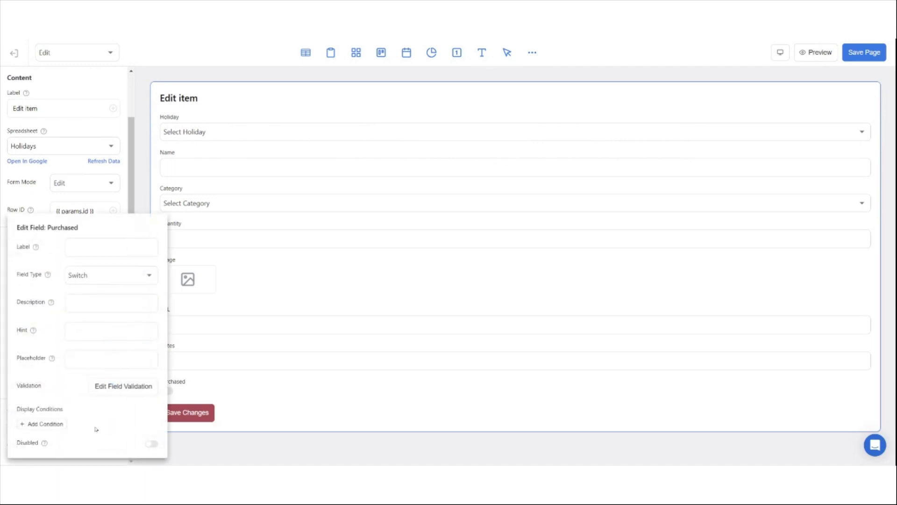
{"action": "left_click", "coordinate": [102, 282]}
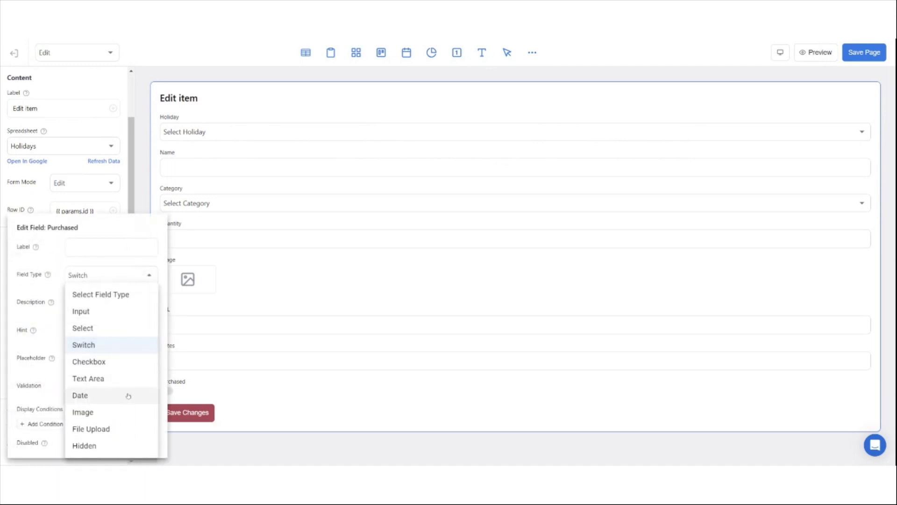
{"action": "left_click", "coordinate": [120, 365]}
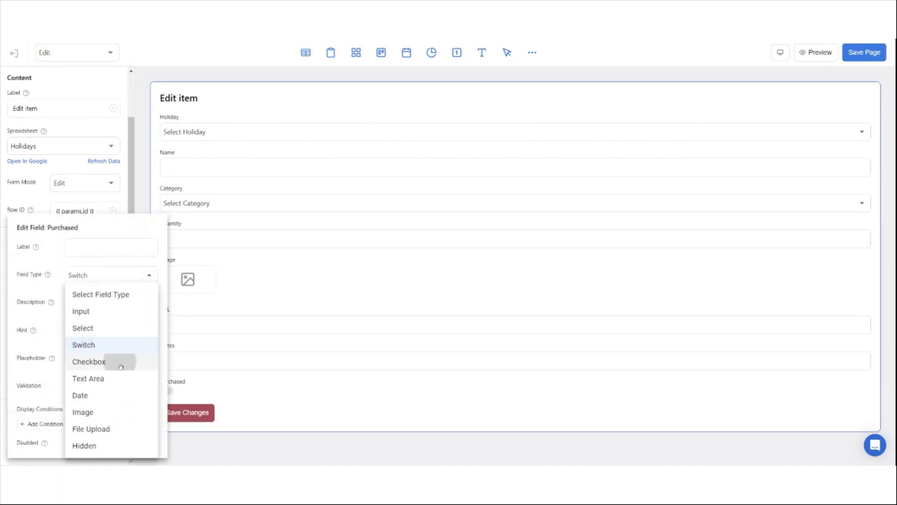
{"action": "left_click", "coordinate": [152, 200]}
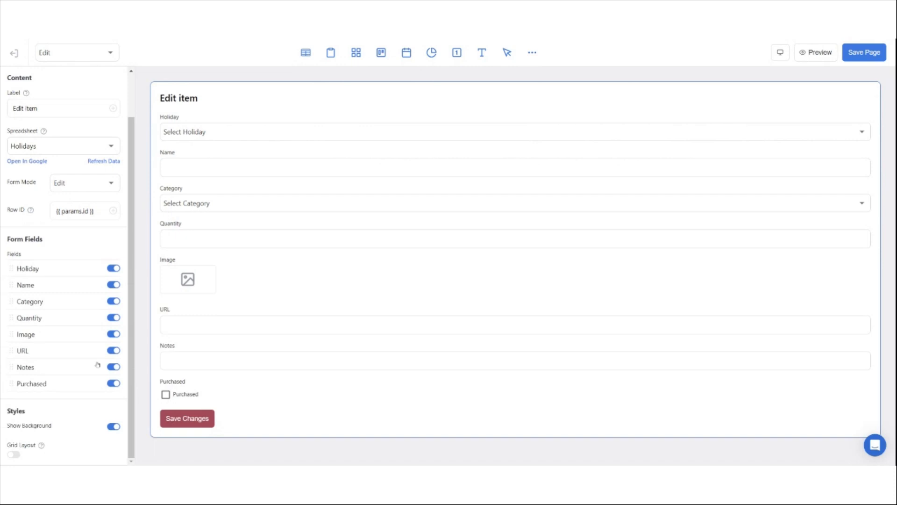
Change the Notes field's type to Text Area
{"action": "left_click", "coordinate": [28, 368]}
{"action": "left_click", "coordinate": [102, 278]}
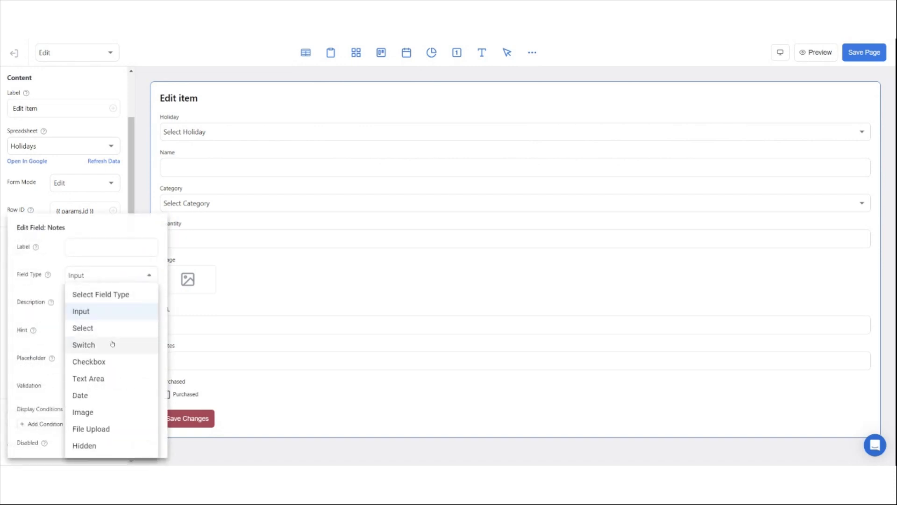
{"action": "left_click", "coordinate": [135, 378]}
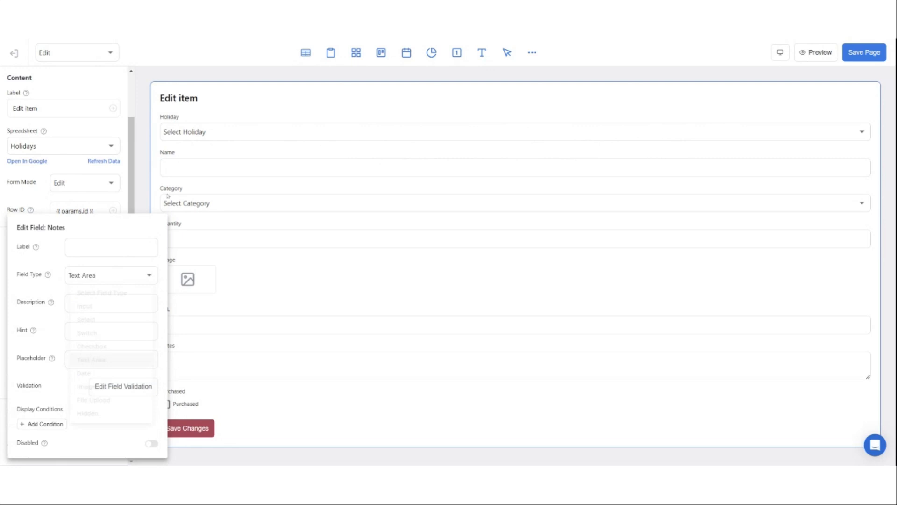
{"action": "left_click", "coordinate": [142, 203]}
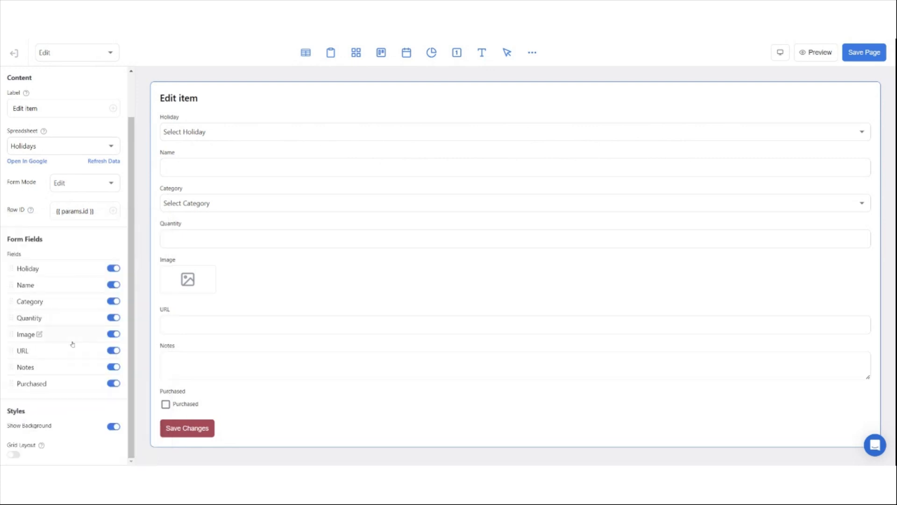
Review the settings of the form's URL and Category fields
{"action": "left_click", "coordinate": [30, 350]}
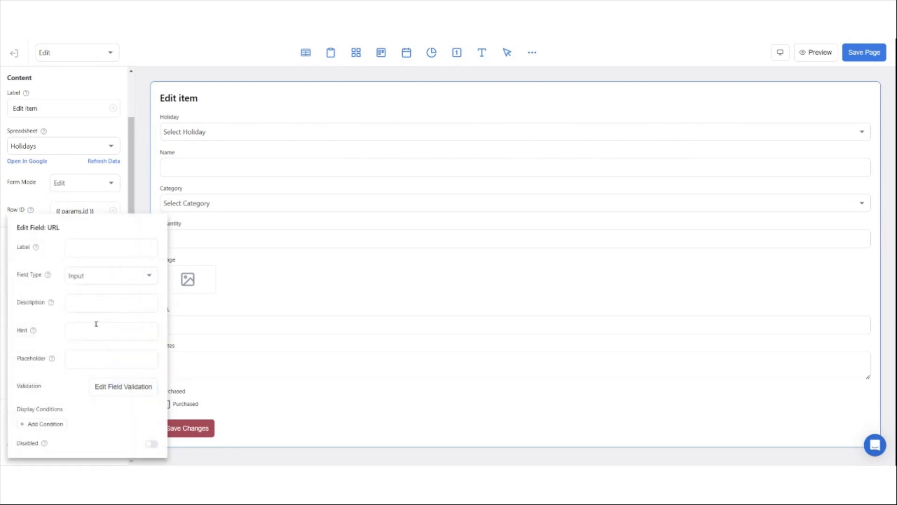
{"action": "left_click", "coordinate": [145, 188]}
{"action": "left_click", "coordinate": [41, 306]}
{"action": "left_click", "coordinate": [142, 177]}
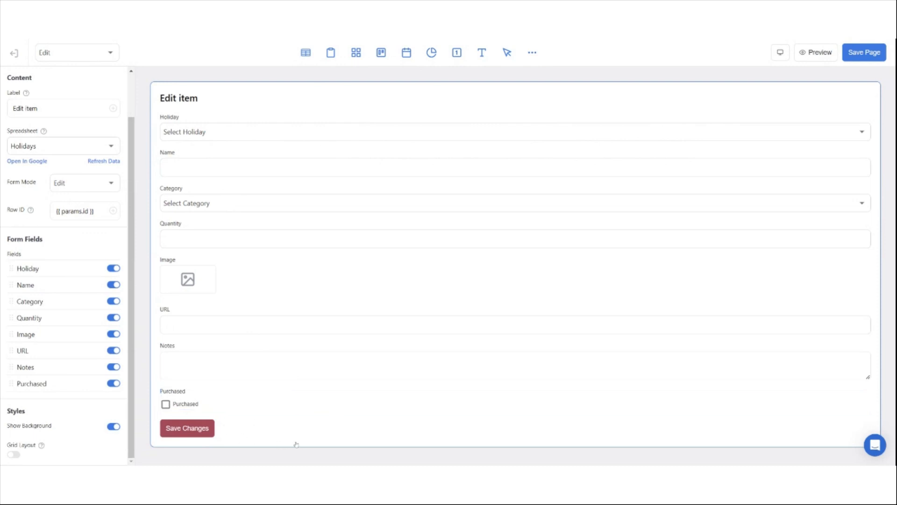
Save the Edit page and open the detail view of the Holidays grid on the Home page for editing
{"action": "left_click", "coordinate": [872, 58]}
{"action": "left_click", "coordinate": [14, 53]}
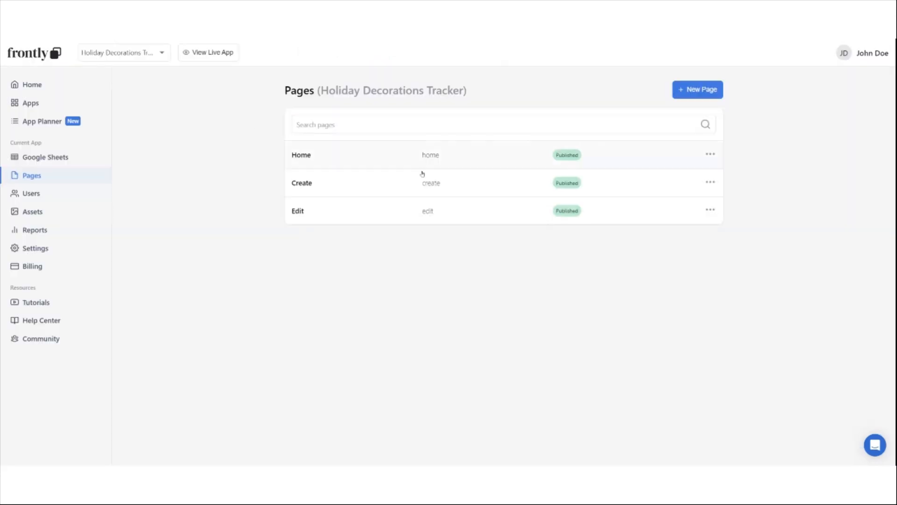
{"action": "left_click", "coordinate": [318, 158]}
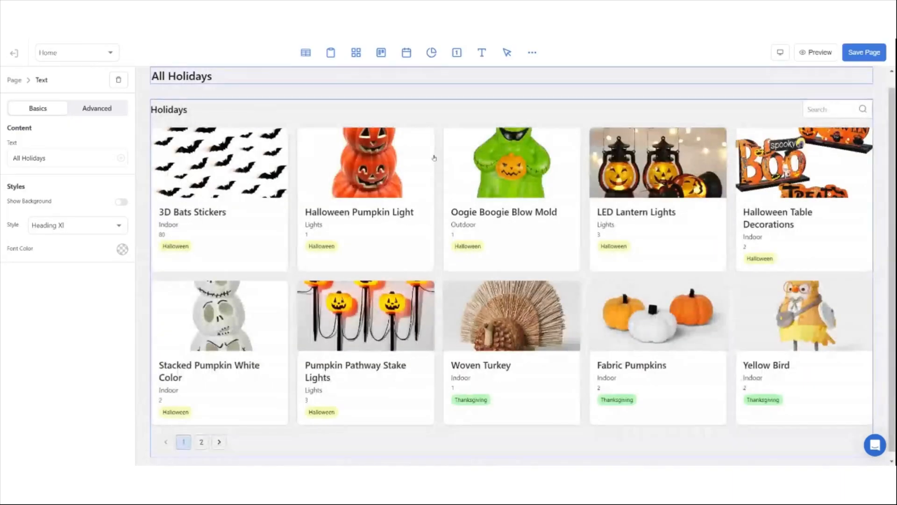
{"action": "scroll", "coordinate": [285, 345], "scroll_direction": "down", "scroll_amount": 1}
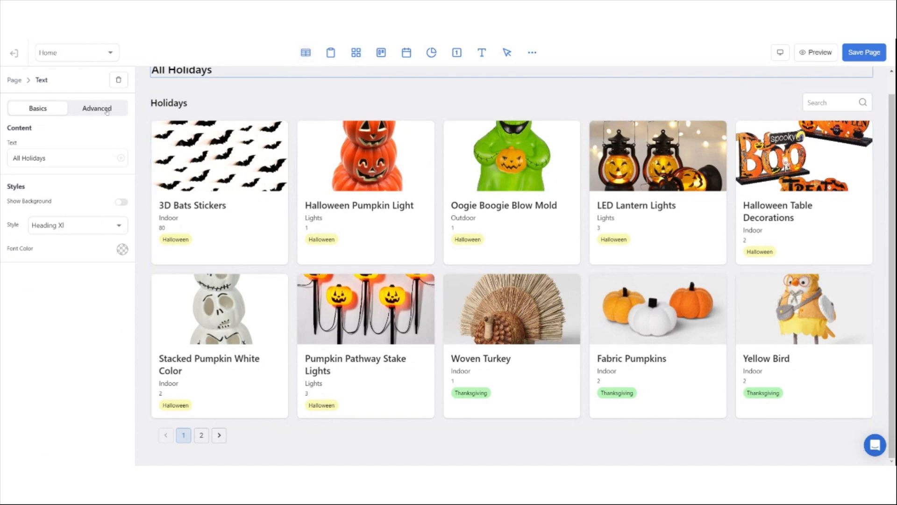
{"action": "left_click", "coordinate": [195, 136]}
{"action": "scroll", "coordinate": [58, 389], "scroll_direction": "down", "scroll_amount": 2}
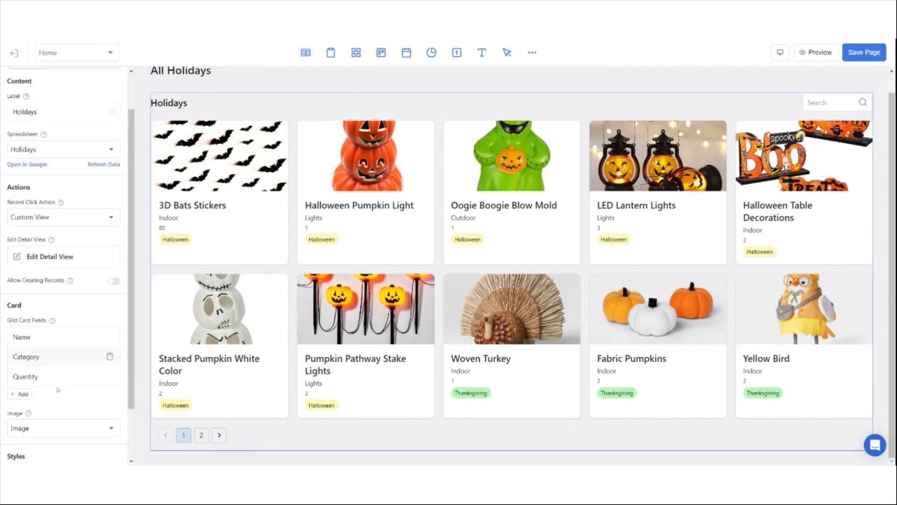
{"action": "scroll", "coordinate": [58, 389], "scroll_direction": "down", "scroll_amount": 3}
{"action": "left_click", "coordinate": [70, 196]}
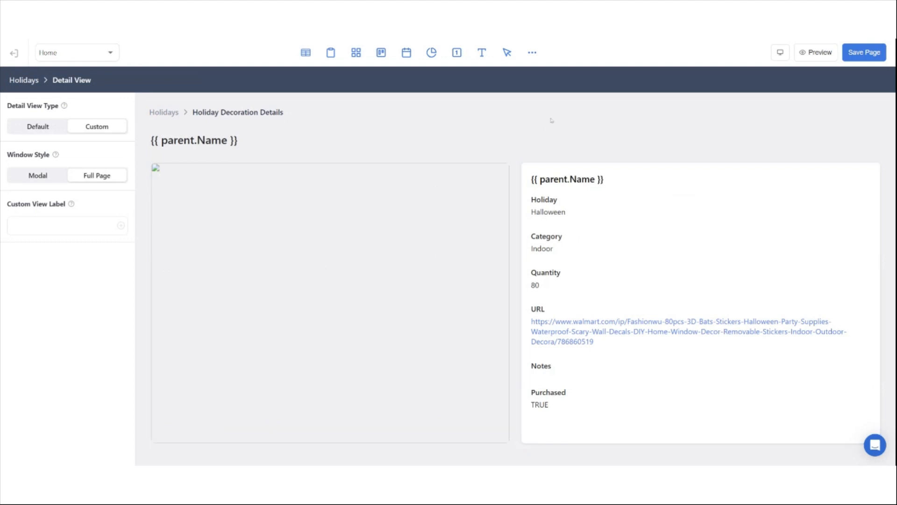
Add a Button block to the detail view and set its text to "Edit"
{"action": "left_click", "coordinate": [532, 52]}
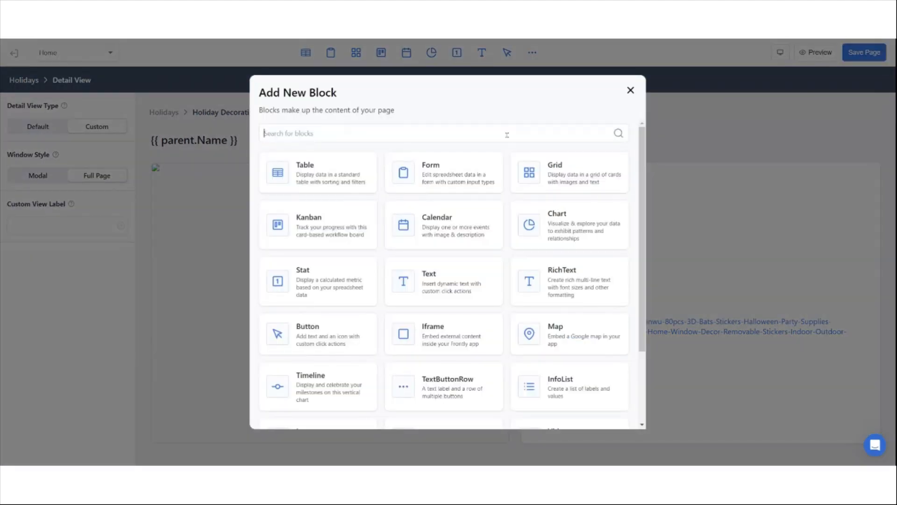
{"action": "type", "text": "butt"}
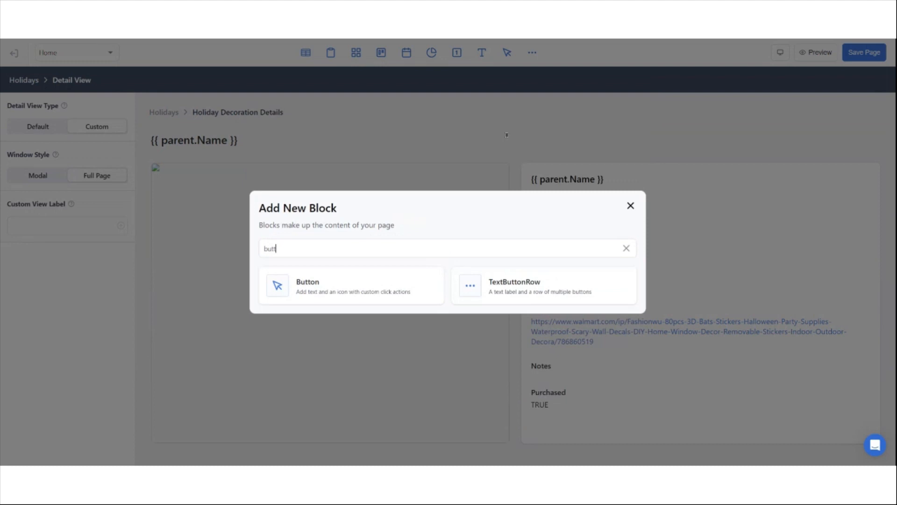
{"action": "left_click", "coordinate": [333, 294]}
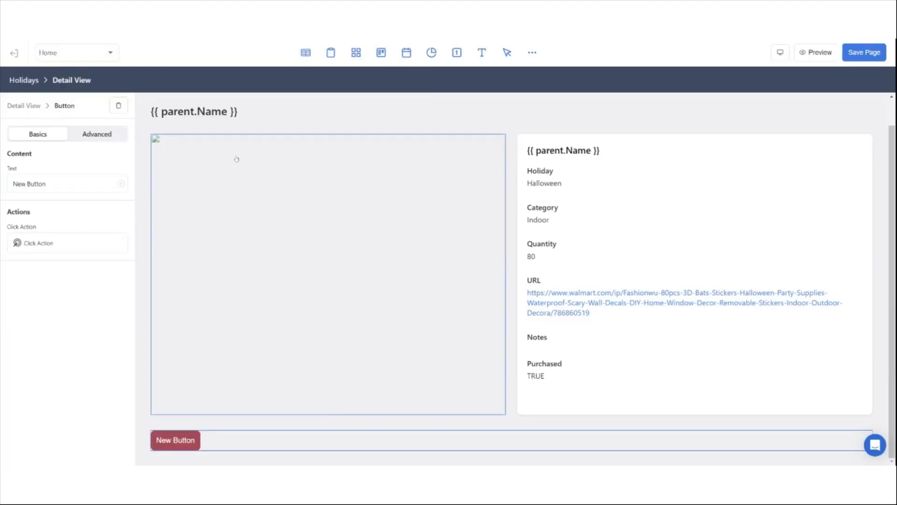
{"action": "triple_click", "coordinate": [82, 187]}
{"action": "type", "text": "Edit"}
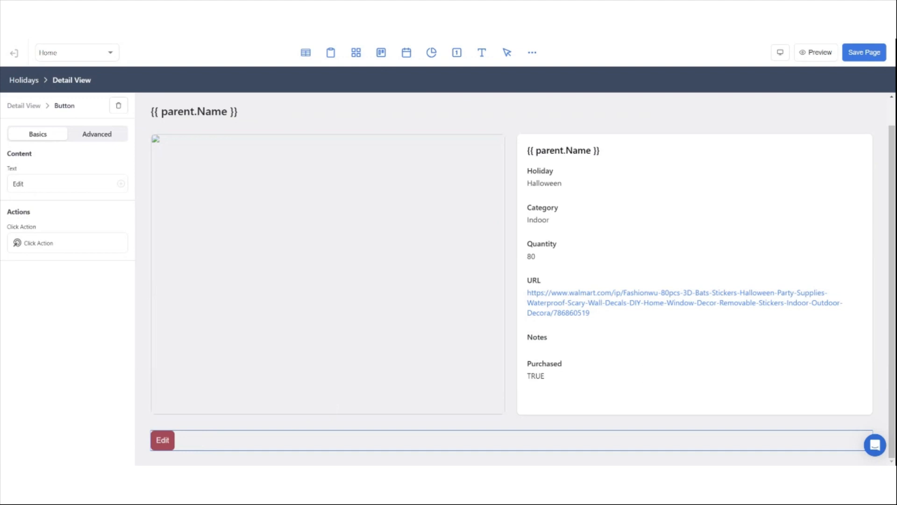
Give the Edit button a Navigate To Page action that opens the Edit page in a new window
{"action": "left_click", "coordinate": [64, 246]}
{"action": "left_click", "coordinate": [406, 200]}
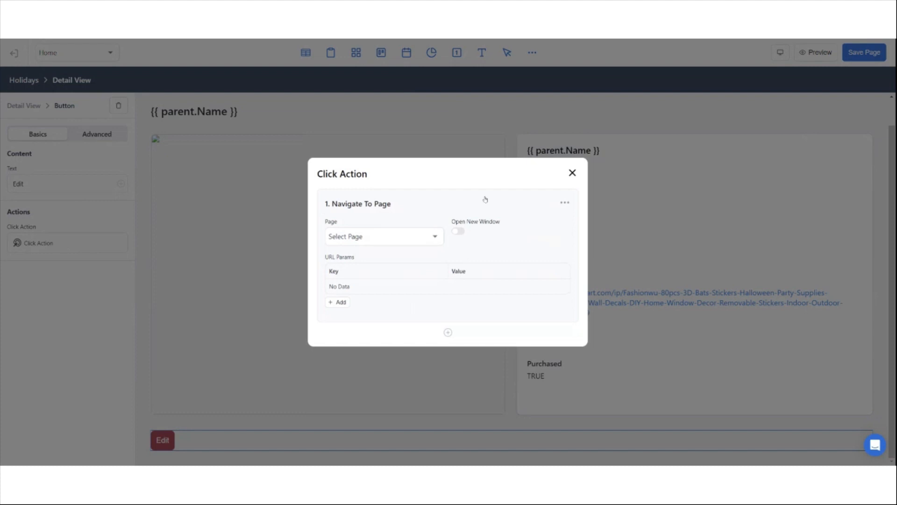
{"action": "left_click", "coordinate": [427, 235]}
{"action": "left_click", "coordinate": [378, 312]}
{"action": "left_click", "coordinate": [459, 233]}
Add a URL parameter "id" with the parent record's value {{ parent.frontly_id }} to the button's action and save the page
{"action": "left_click", "coordinate": [345, 304]}
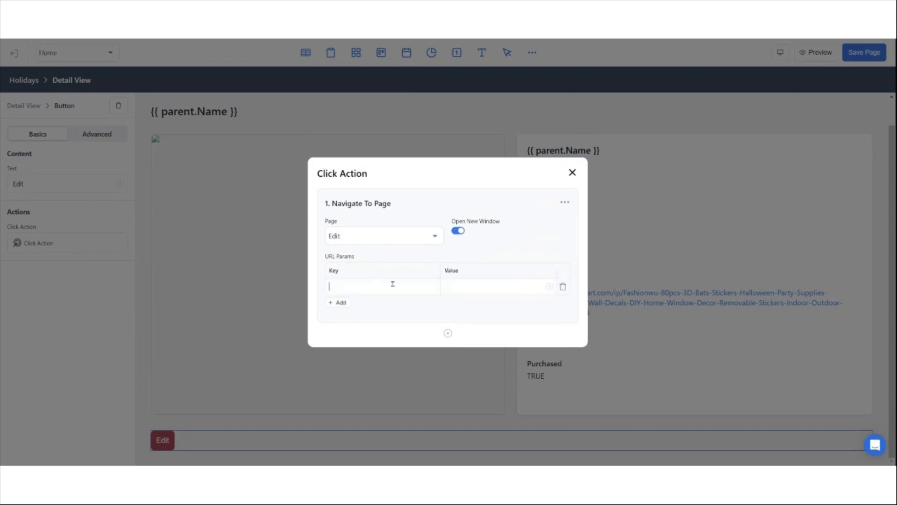
{"action": "type", "text": "id"}
{"action": "left_click", "coordinate": [550, 288]}
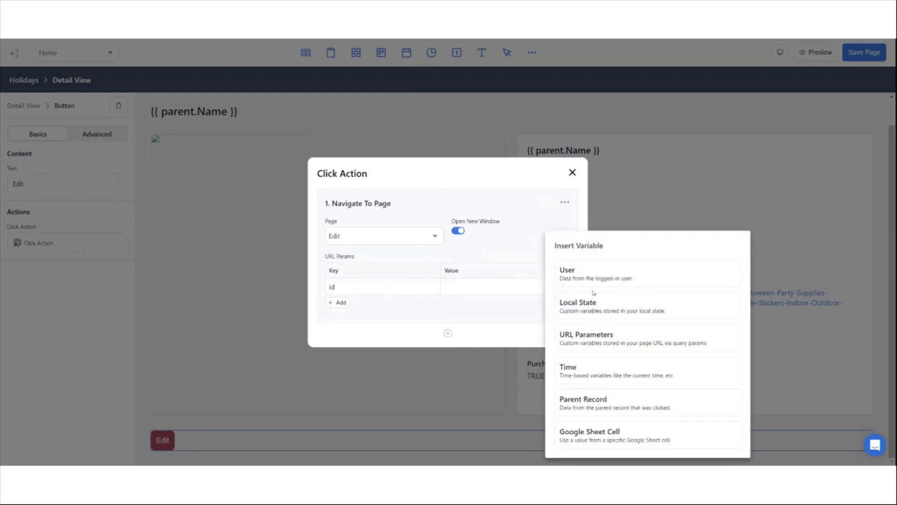
{"action": "left_click", "coordinate": [629, 397]}
{"action": "left_click", "coordinate": [606, 245]}
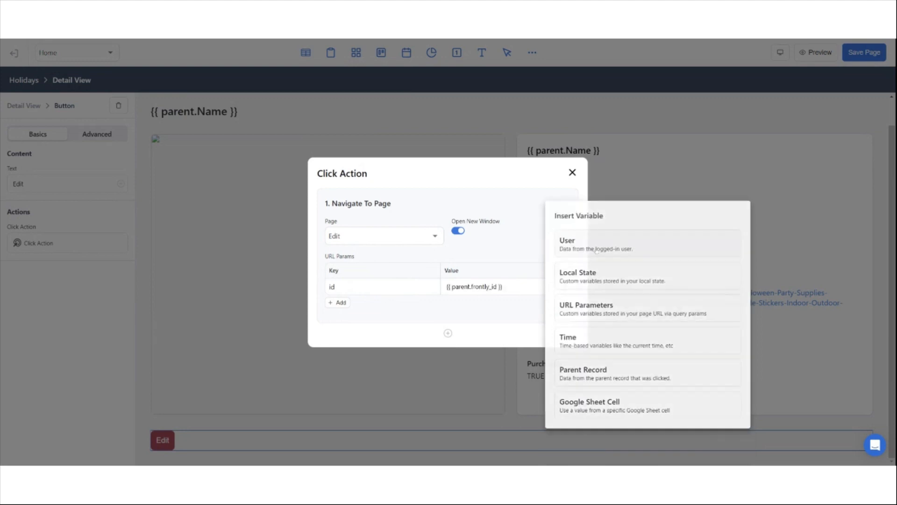
{"action": "left_click", "coordinate": [572, 172]}
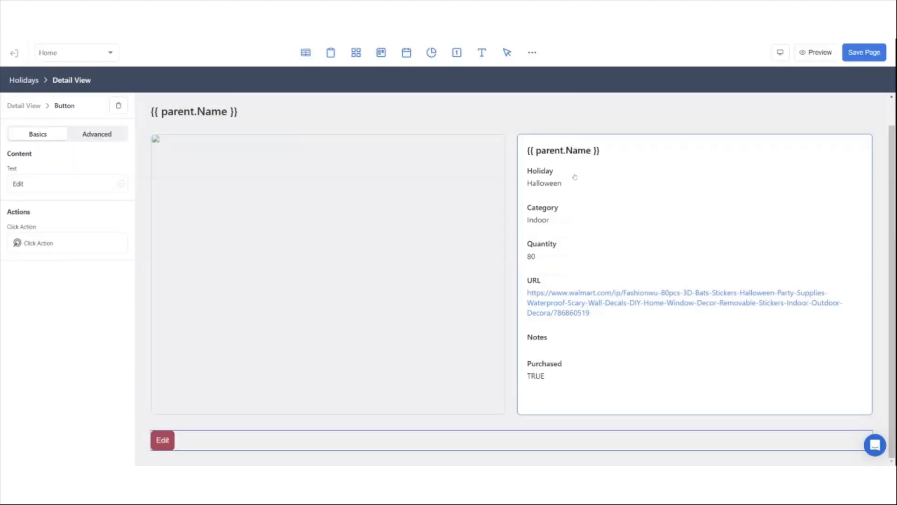
{"action": "left_click", "coordinate": [856, 58]}
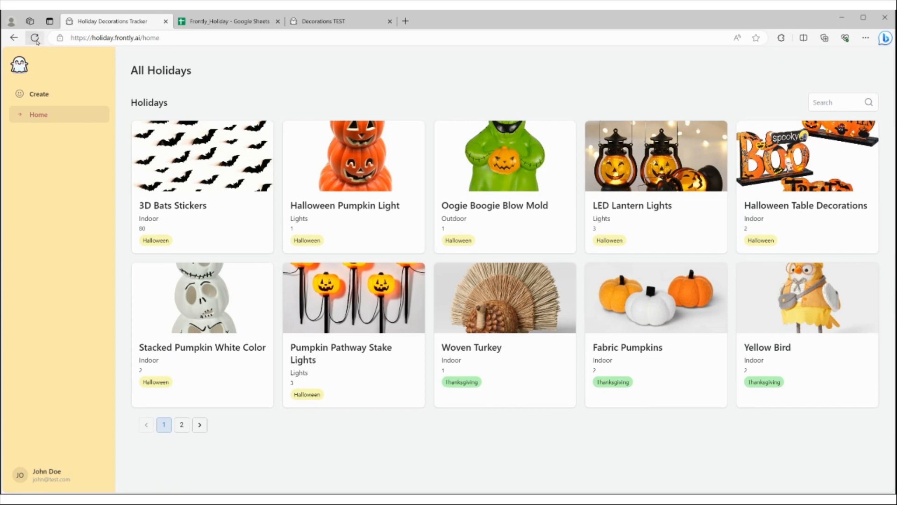
Reload the live app and open the Woven Turkey item's edit form from its detail view
{"action": "left_click", "coordinate": [35, 37]}
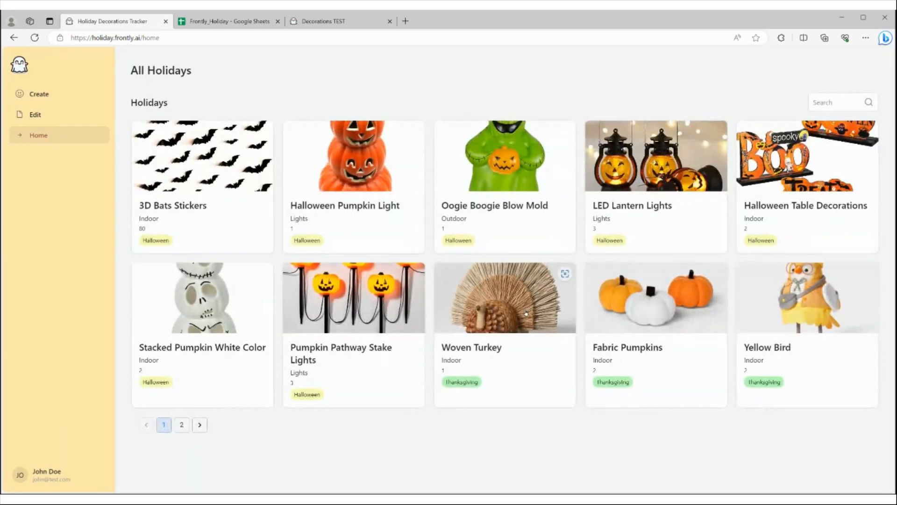
{"action": "left_click", "coordinate": [526, 313]}
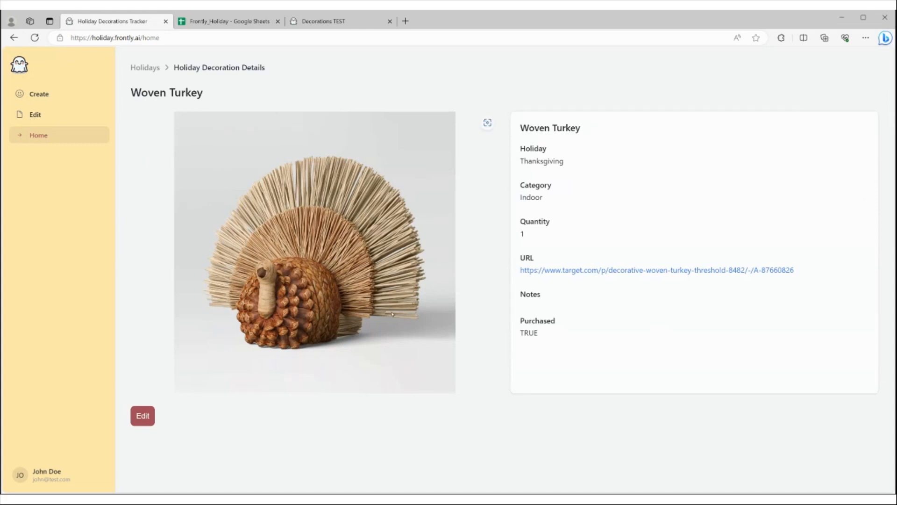
{"action": "left_click", "coordinate": [143, 416]}
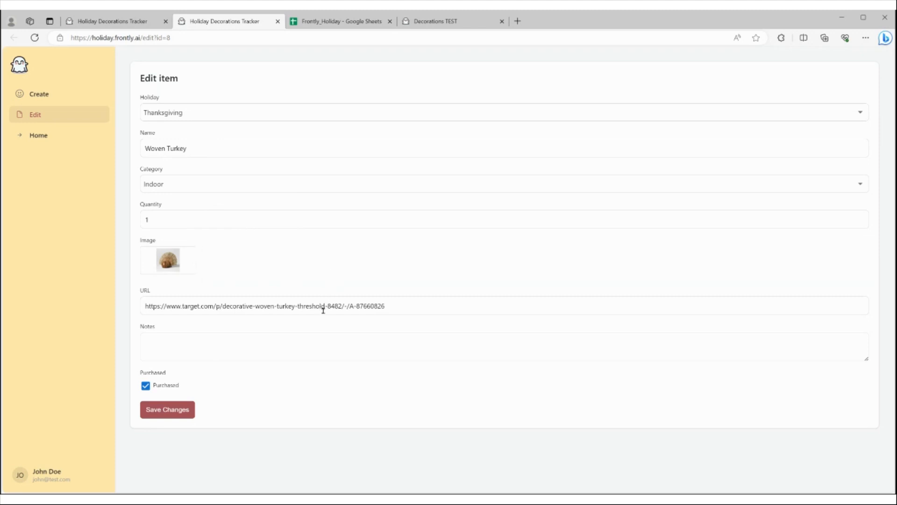
Enter "Buy another one" in the Woven Turkey's notes and save the changes
{"action": "left_click", "coordinate": [387, 347]}
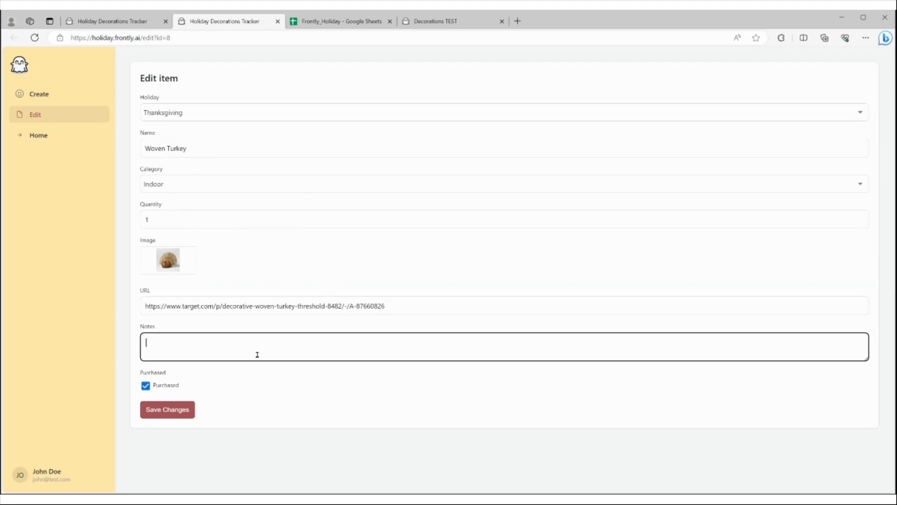
{"action": "type", "text": "Buy another c"}
{"action": "type", "text": "ne"}
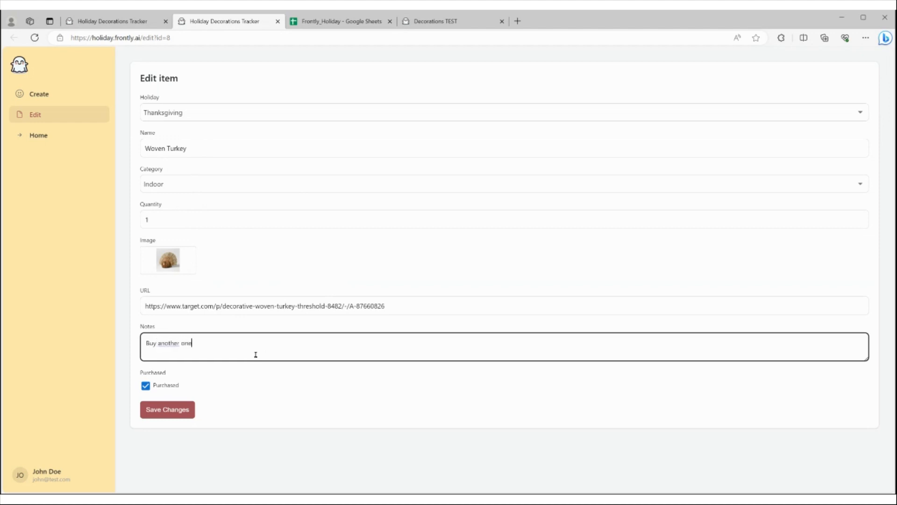
{"action": "left_click", "coordinate": [185, 416]}
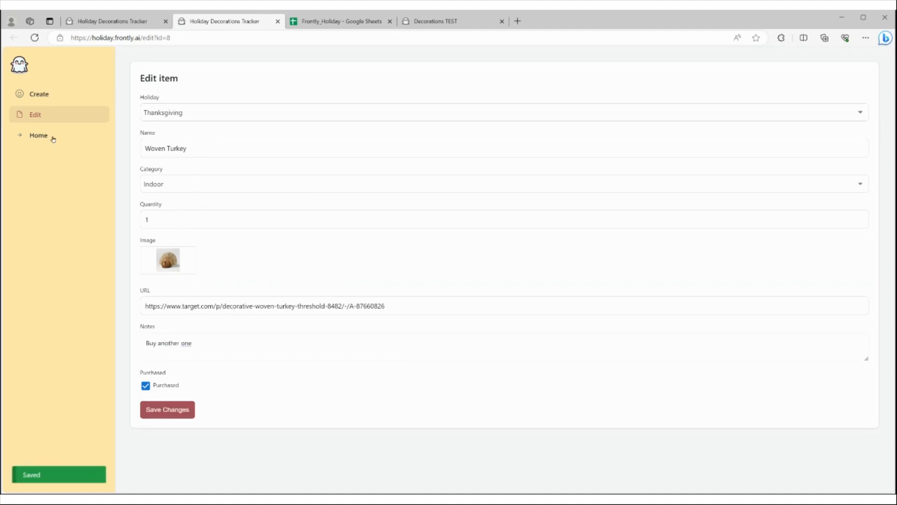
Check the Woven Turkey's notes in its detail view and look at the Edit page opened directly from the app navigation
{"action": "left_click", "coordinate": [54, 138]}
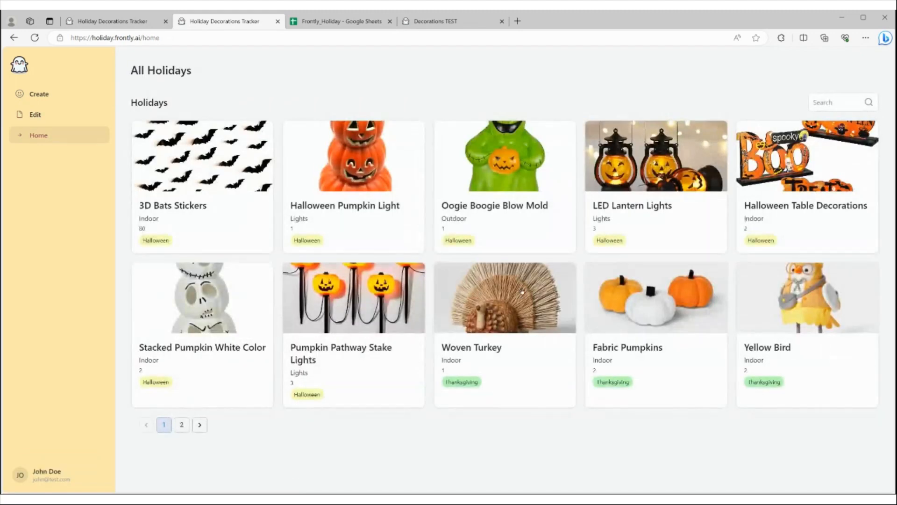
{"action": "left_click", "coordinate": [509, 324]}
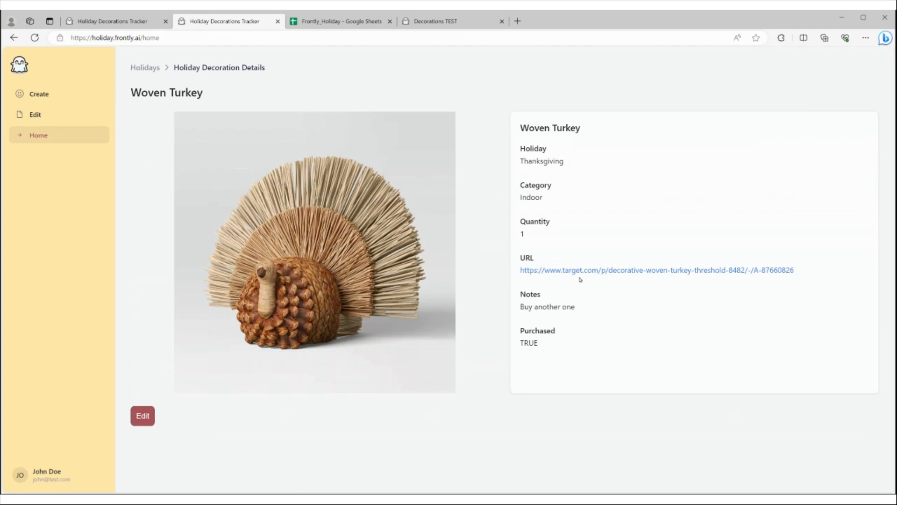
{"action": "left_click", "coordinate": [41, 114]}
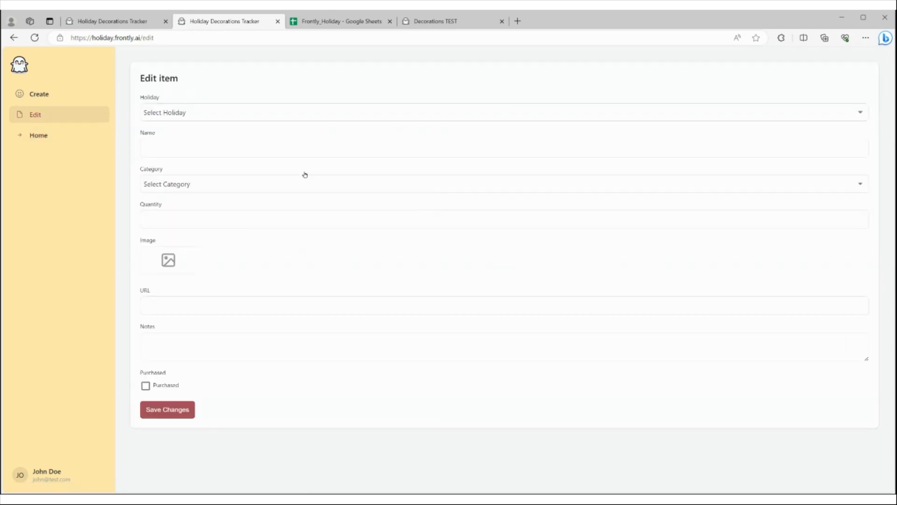
{"action": "left_click", "coordinate": [40, 136]}
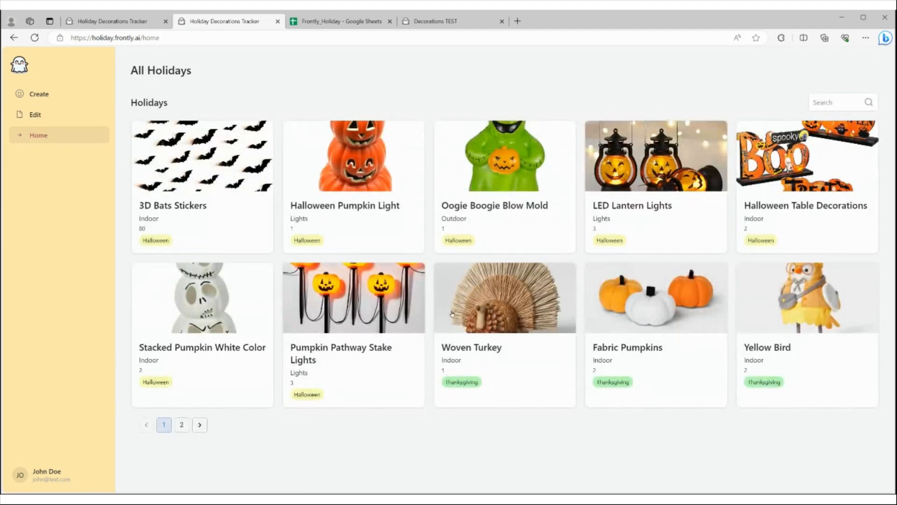
{"action": "mouse_move", "coordinate": [451, 313]}
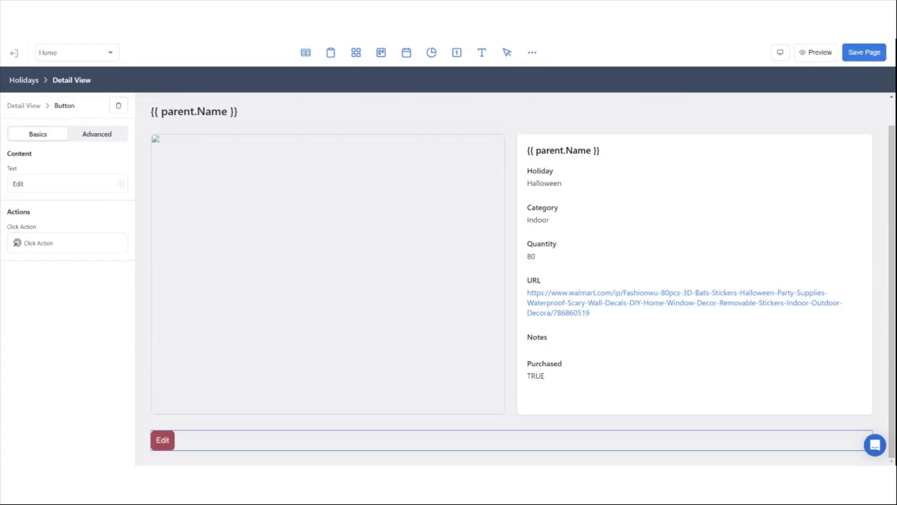
In the Frontly builder's app settings, hide the Edit page from the navigation, save, and return to the list of pages
{"action": "left_click", "coordinate": [14, 53]}
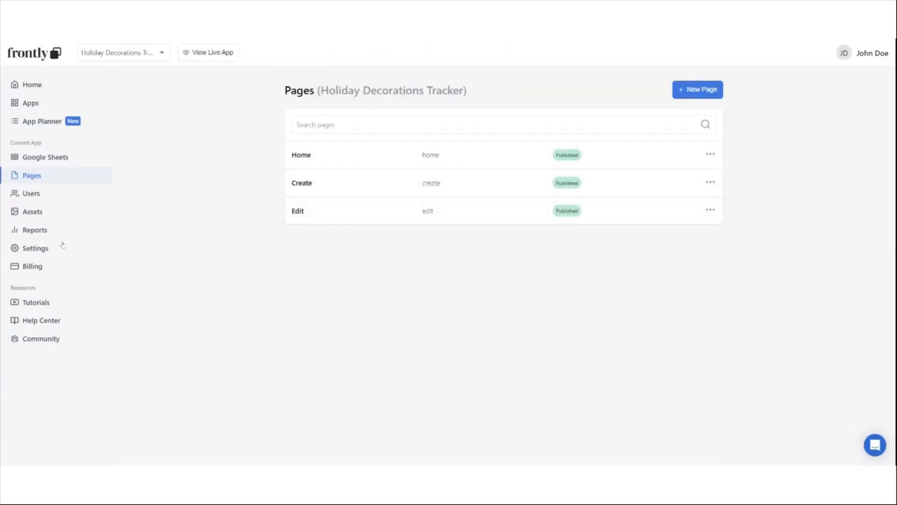
{"action": "left_click", "coordinate": [40, 245]}
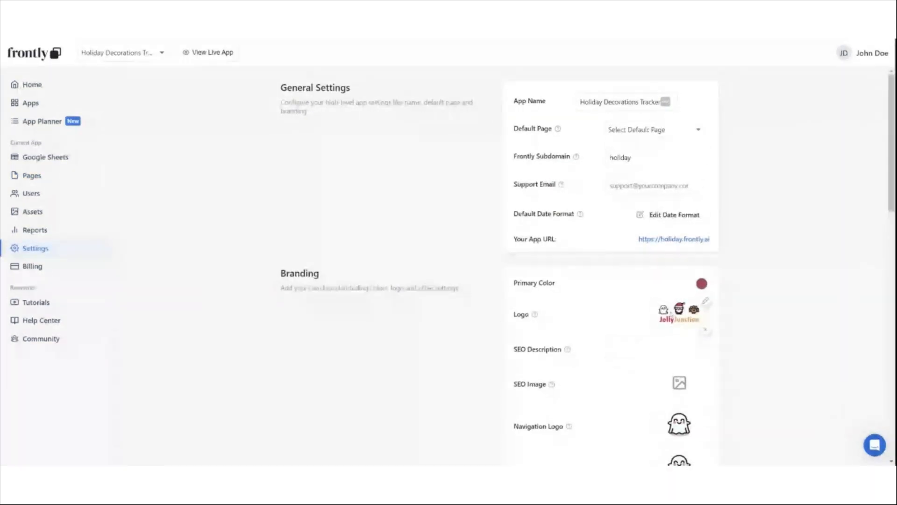
{"action": "left_click_drag", "start_coordinate": [891, 175], "coordinate": [877, 330]}
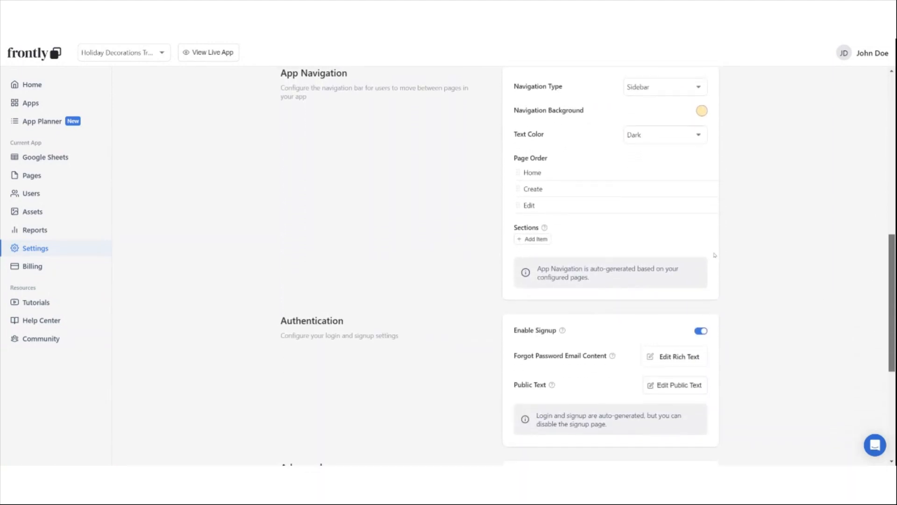
{"action": "left_click", "coordinate": [529, 205]}
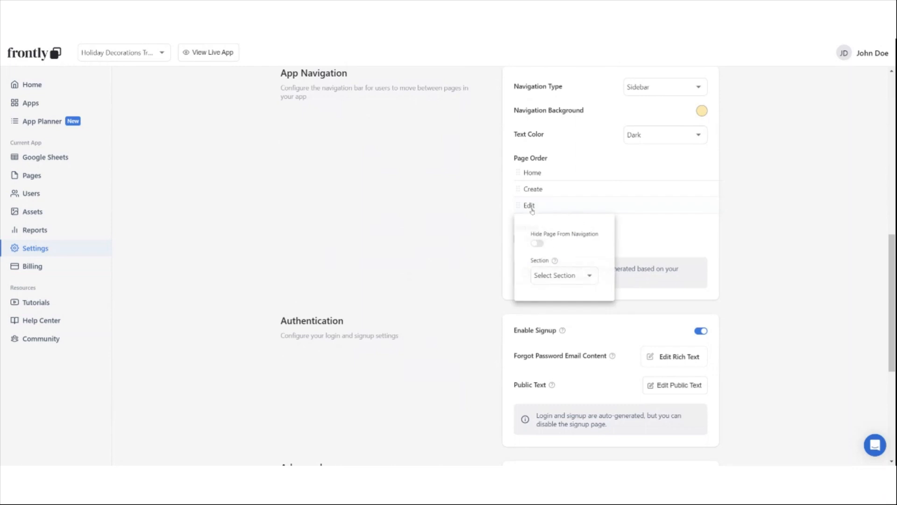
{"action": "left_click", "coordinate": [536, 244]}
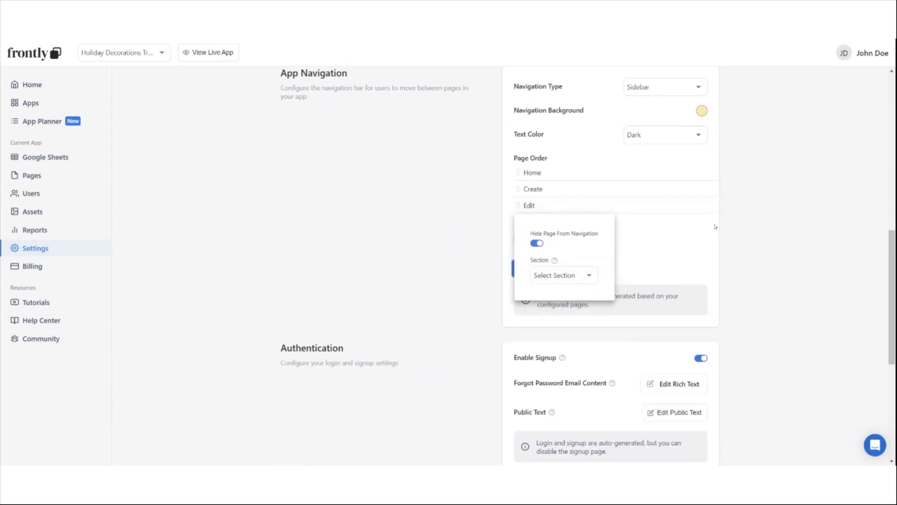
{"action": "left_click", "coordinate": [763, 213]}
{"action": "left_click", "coordinate": [544, 268]}
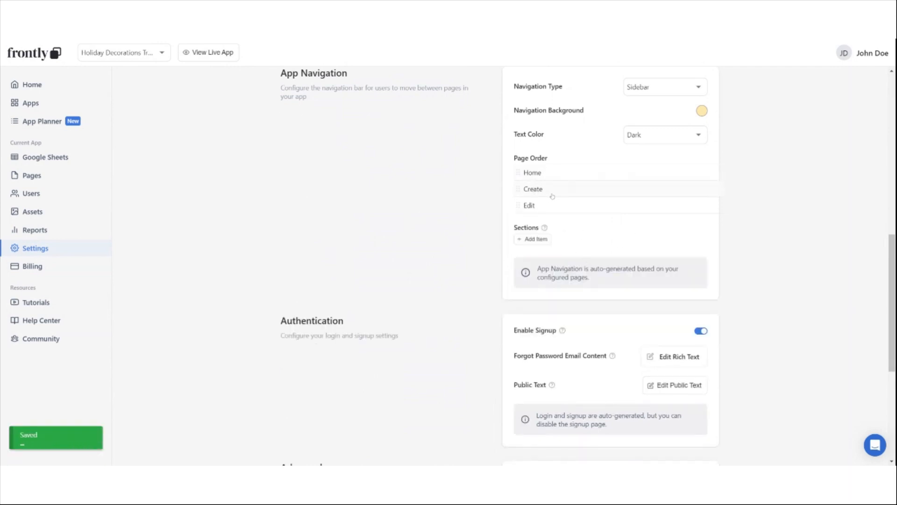
{"action": "left_click_drag", "start_coordinate": [535, 193], "coordinate": [554, 194]}
{"action": "left_click", "coordinate": [538, 272]}
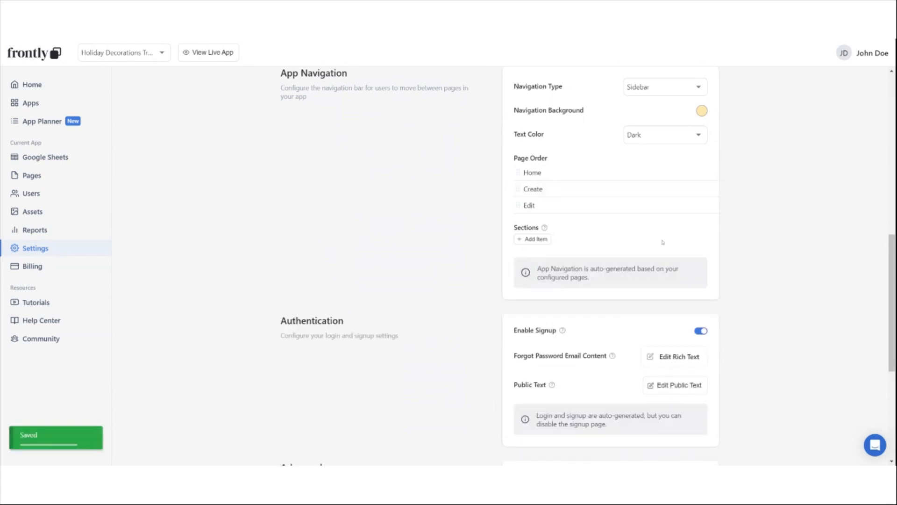
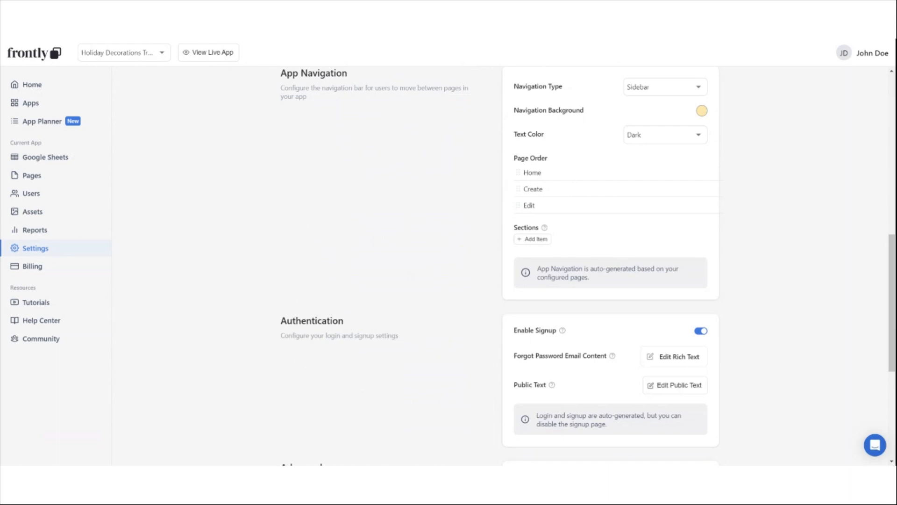
{"action": "left_click", "coordinate": [36, 179]}
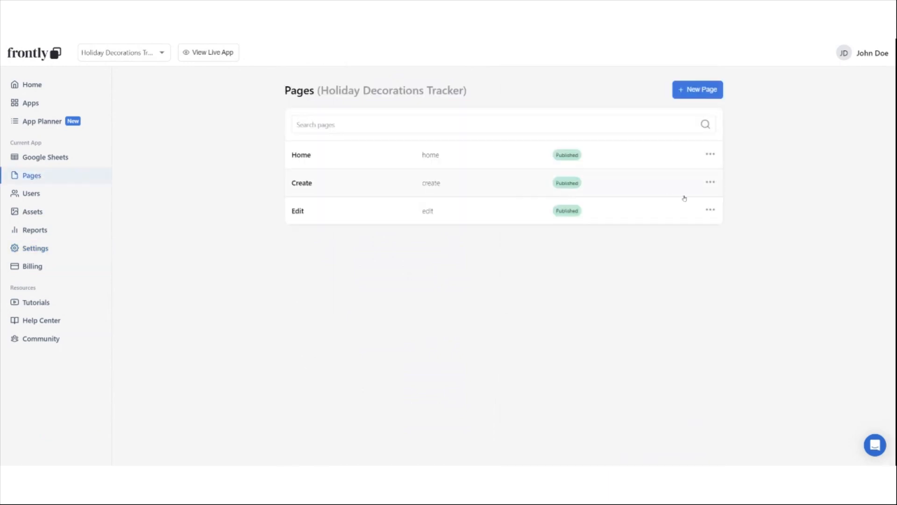
{"action": "left_click", "coordinate": [705, 96]}
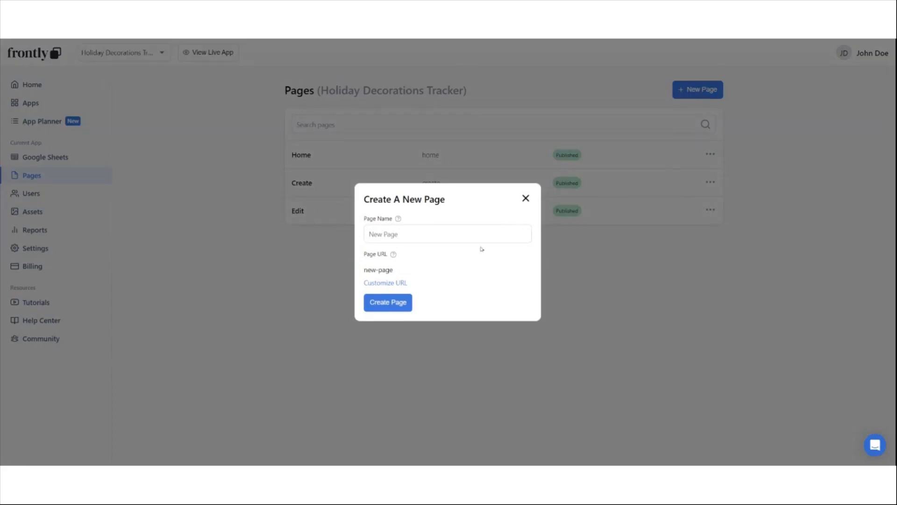
{"action": "type", "text": "hallowe"}
{"action": "left_click", "coordinate": [526, 199]}
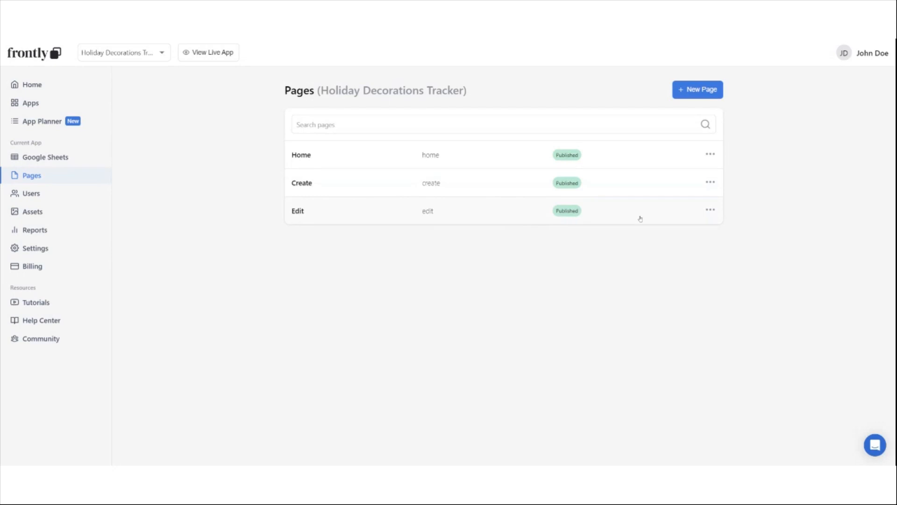
Duplicate the Home page and set the copy's name to "Halloween" and its URL to "halloween"
{"action": "left_click", "coordinate": [711, 155]}
{"action": "left_click", "coordinate": [728, 196]}
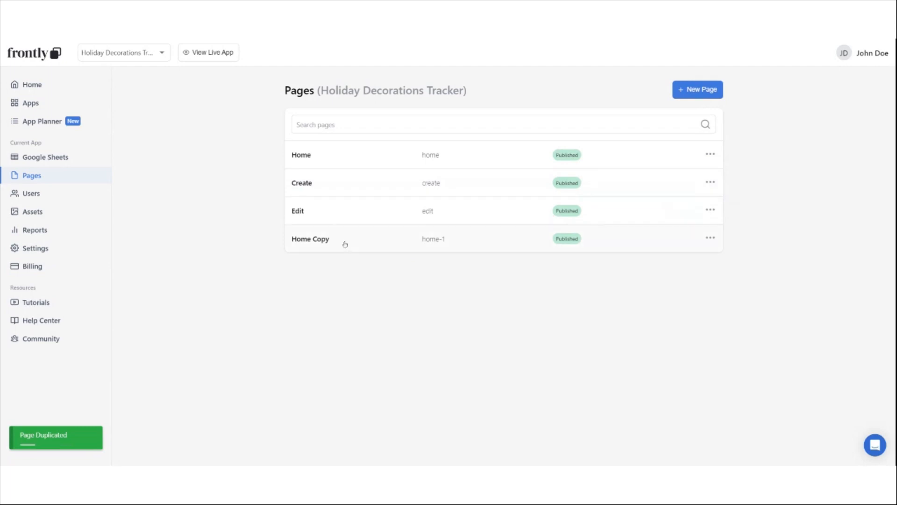
{"action": "left_click", "coordinate": [344, 244]}
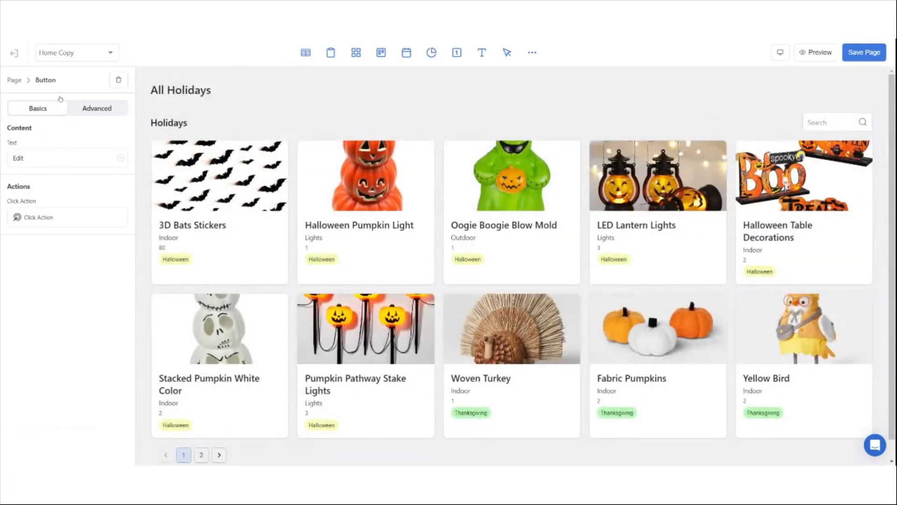
{"action": "left_click", "coordinate": [15, 80]}
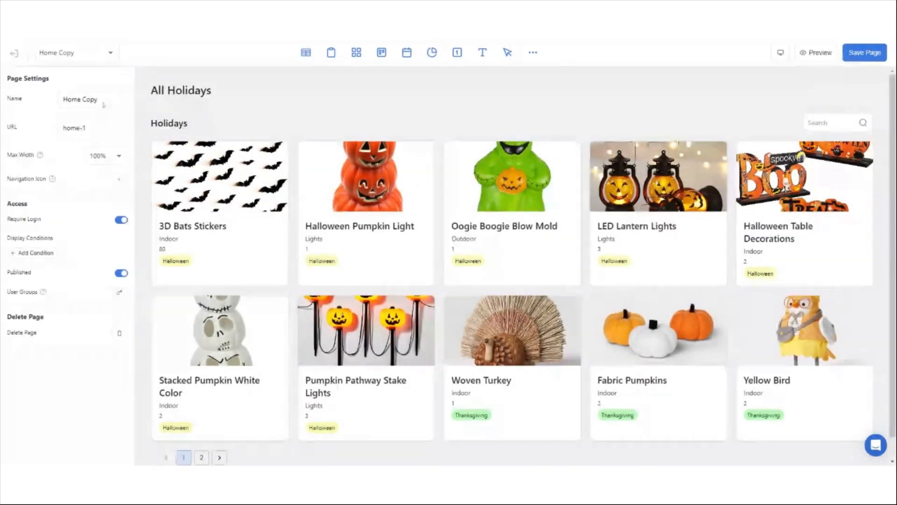
{"action": "left_click_drag", "start_coordinate": [97, 99], "coordinate": [61, 99]}
{"action": "type", "text": "Halloween"}
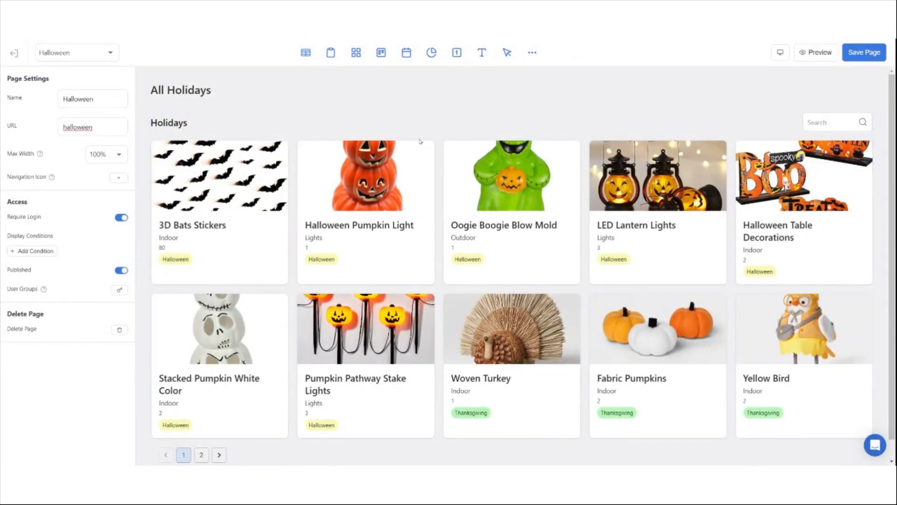
Change the "All Holidays" heading text on the Halloween page to "Halloween"
{"action": "left_click", "coordinate": [234, 92]}
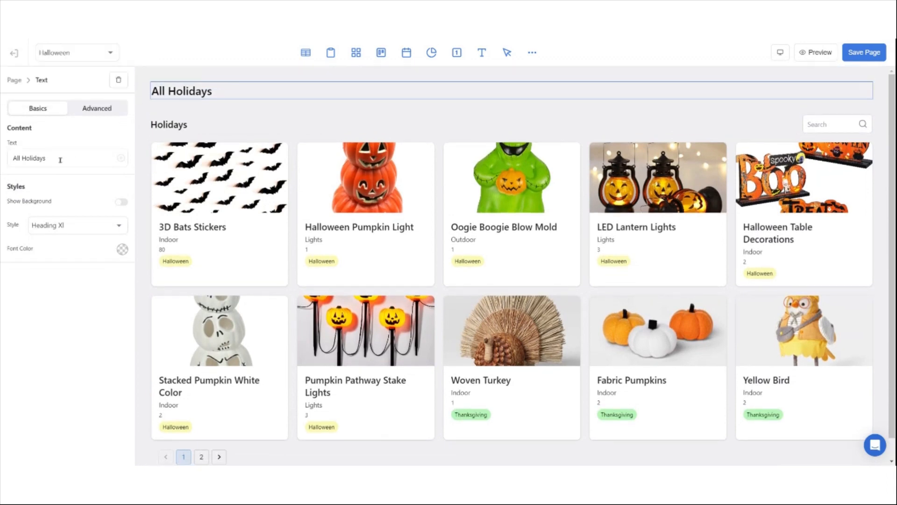
{"action": "key", "text": "ctrl+a"}
{"action": "type", "text": "Ha"}
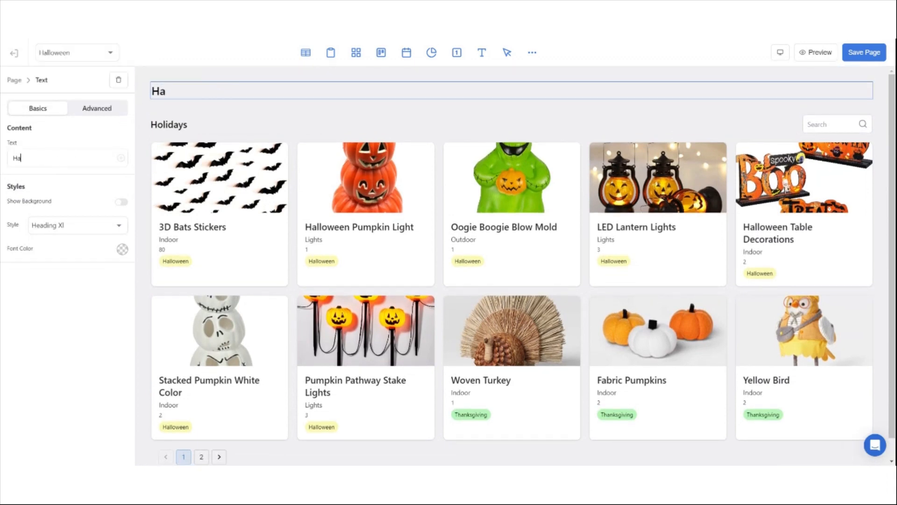
{"action": "type", "text": "lloween"}
Add a new hidden filter to the Holidays grid and open its settings
{"action": "scroll", "coordinate": [622, 331], "scroll_direction": "down", "scroll_amount": 1}
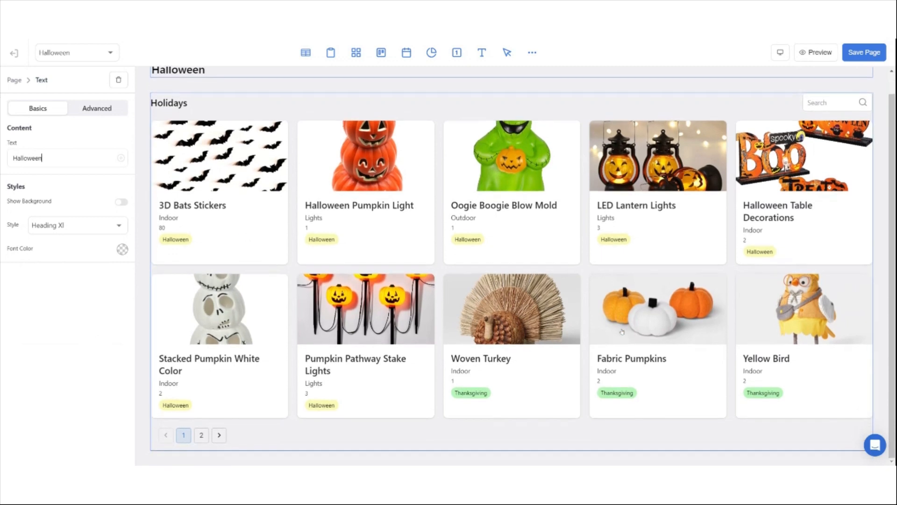
{"action": "left_click", "coordinate": [323, 140]}
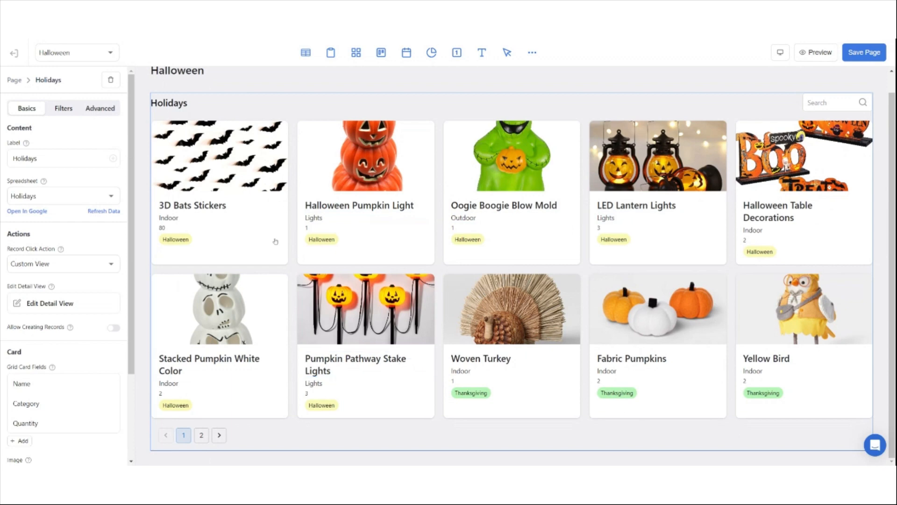
{"action": "left_click", "coordinate": [64, 108]}
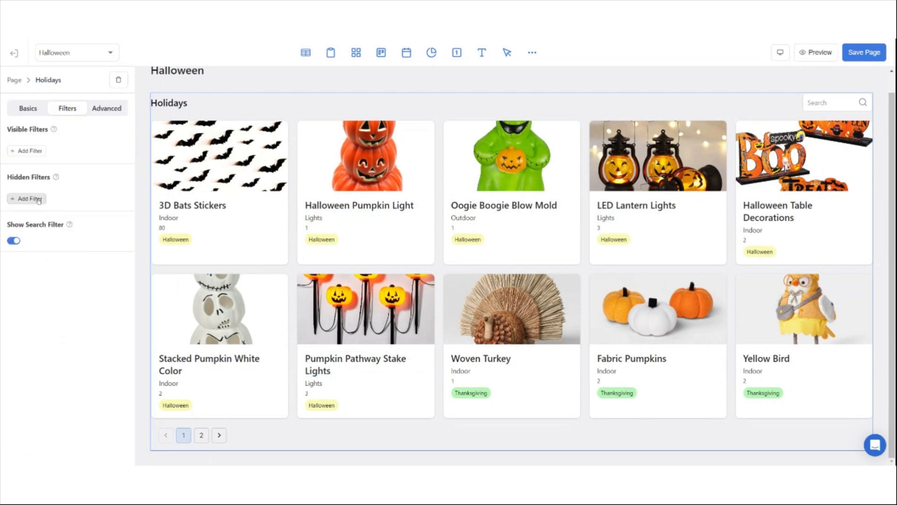
{"action": "left_click", "coordinate": [39, 199]}
{"action": "left_click", "coordinate": [47, 200]}
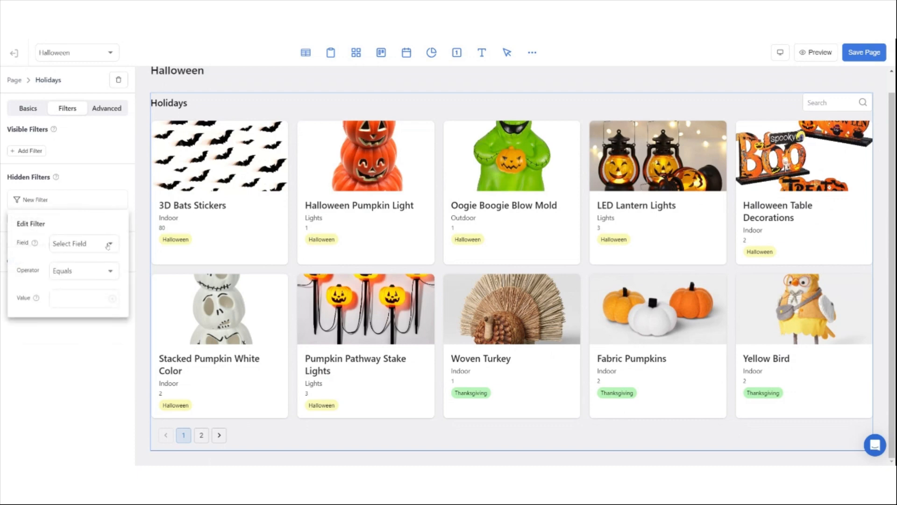
Set the hidden filter on the Holidays grid to field Holiday, operator Contains, value "Hallow"
{"action": "left_click", "coordinate": [108, 243]}
{"action": "left_click", "coordinate": [86, 299]}
{"action": "type", "text": "Ha"}
{"action": "left_click", "coordinate": [97, 271]}
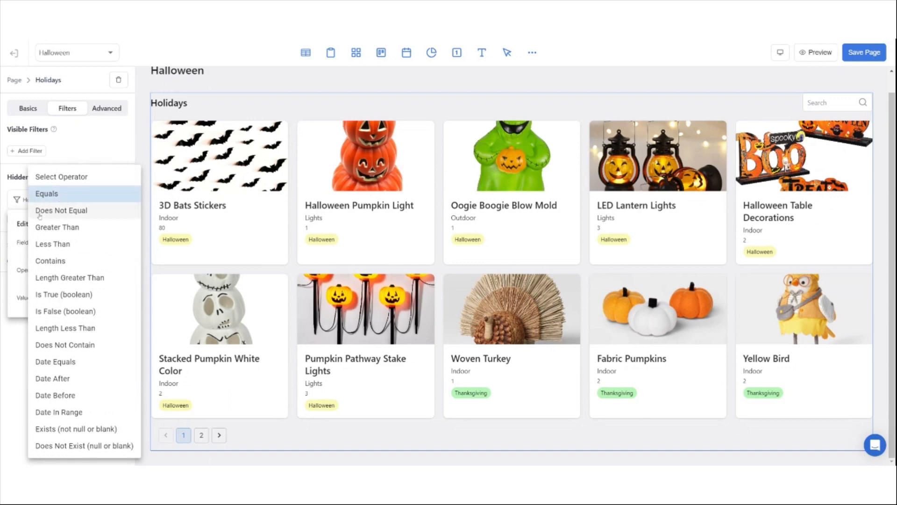
{"action": "left_click", "coordinate": [47, 194]}
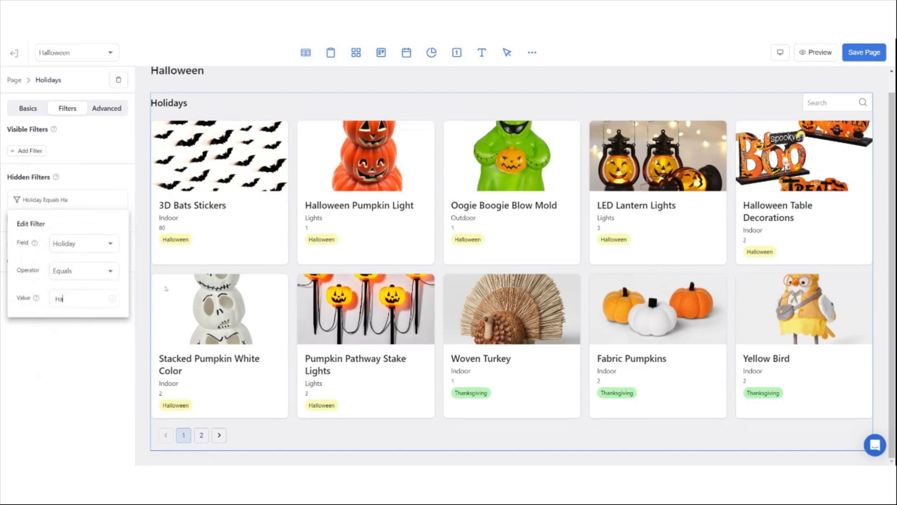
{"action": "type", "text": "llow"}
{"action": "left_click", "coordinate": [82, 271]}
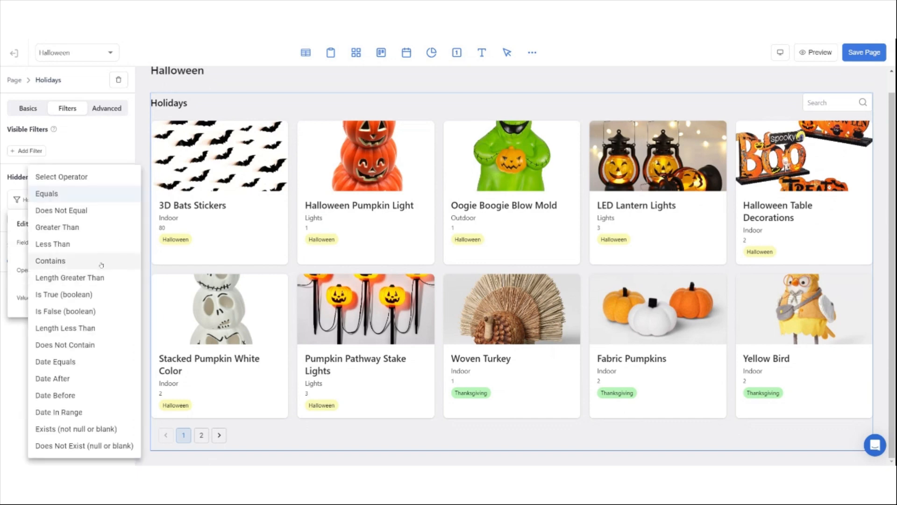
{"action": "left_click", "coordinate": [80, 260]}
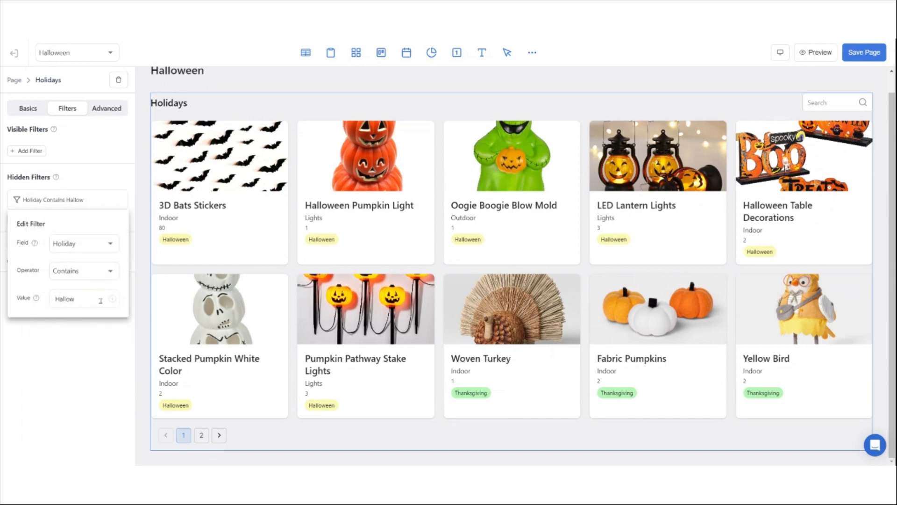
{"action": "left_click_drag", "start_coordinate": [72, 300], "coordinate": [30, 298]}
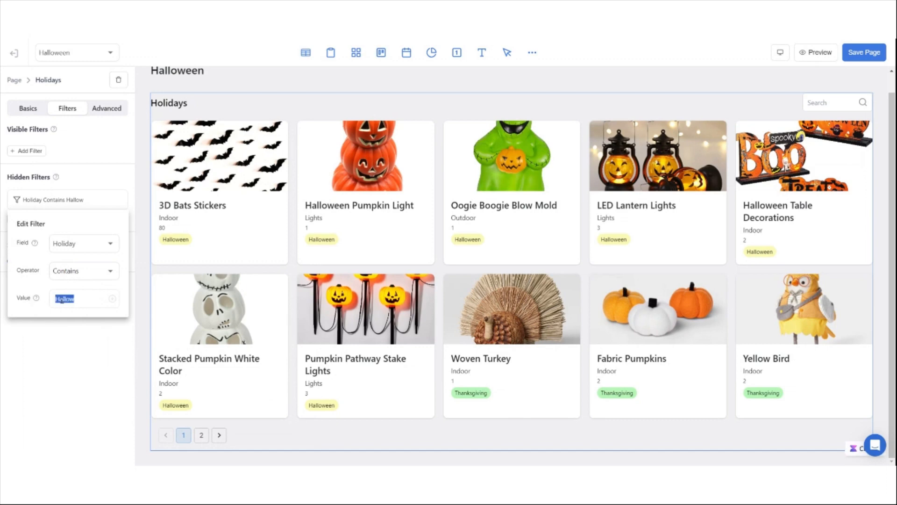
{"action": "left_click", "coordinate": [95, 303]}
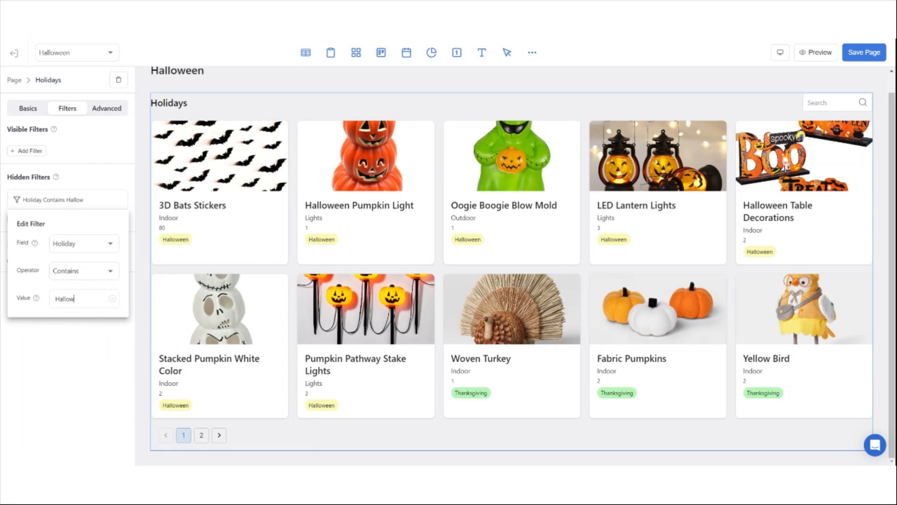
{"action": "left_click", "coordinate": [100, 248]}
{"action": "left_click", "coordinate": [101, 246]}
{"action": "left_click", "coordinate": [86, 295]}
Close the hidden filter's settings and save the Halloween page
{"action": "mouse_move", "coordinate": [42, 301]}
{"action": "left_click", "coordinate": [84, 330]}
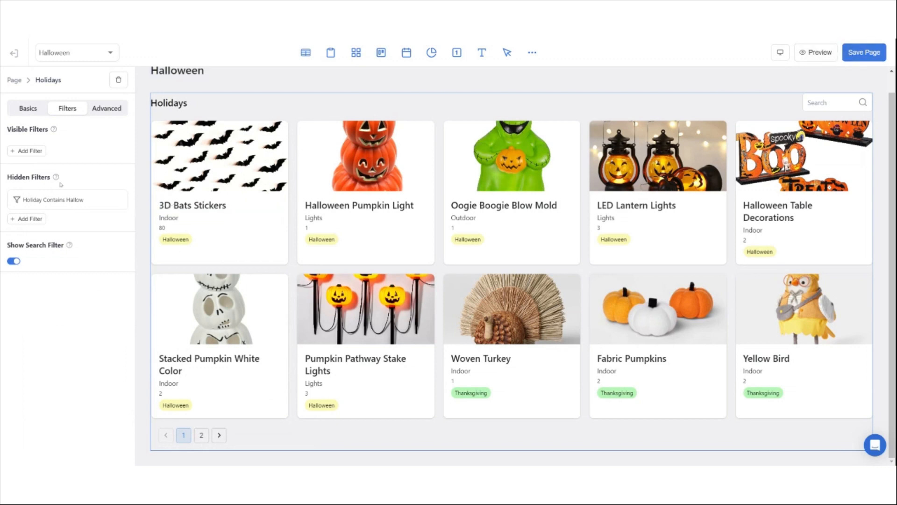
{"action": "left_click", "coordinate": [72, 200]}
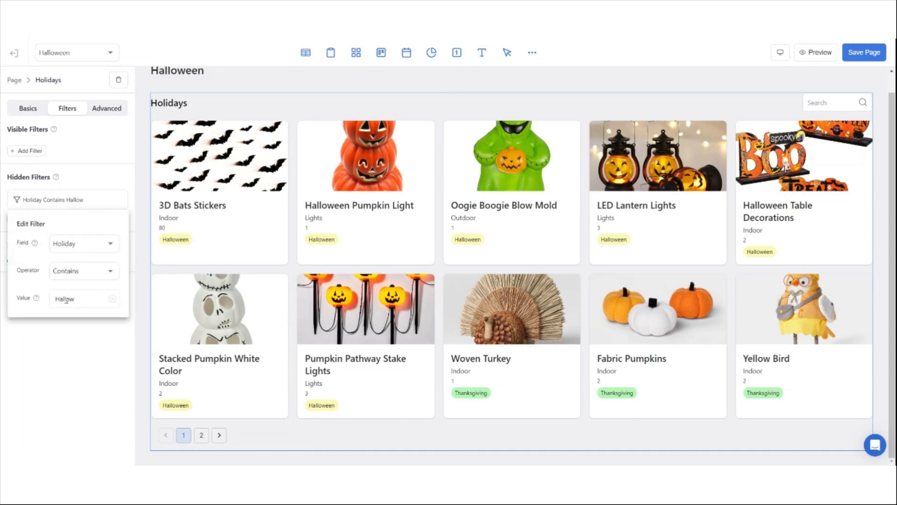
{"action": "left_click", "coordinate": [873, 53]}
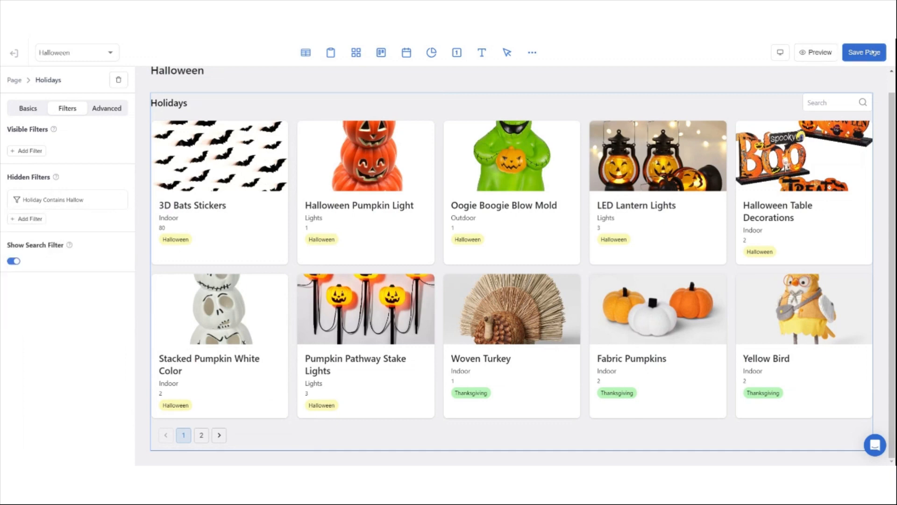
{"action": "left_click", "coordinate": [868, 54]}
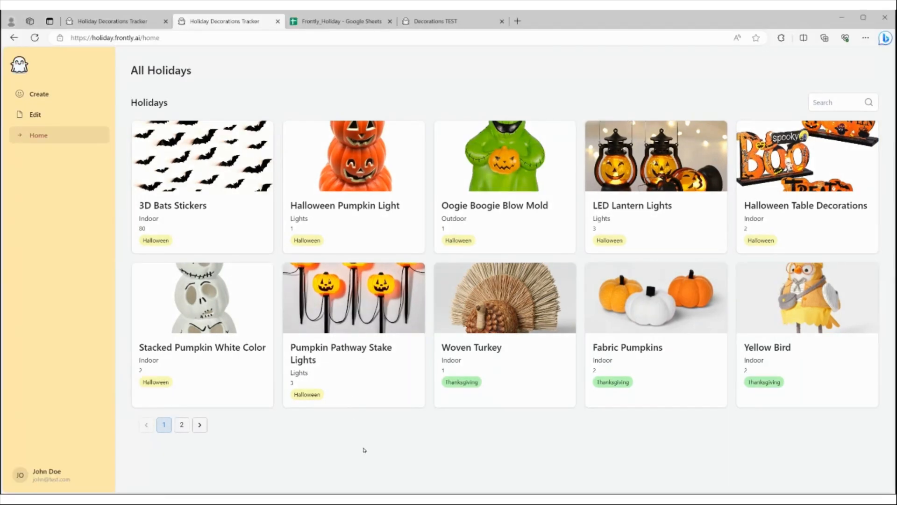
Reload the live app and check the Halloween page, opening the Halloween Pumpkin Light details and its edit form before closing the form
{"action": "key", "text": "F5"}
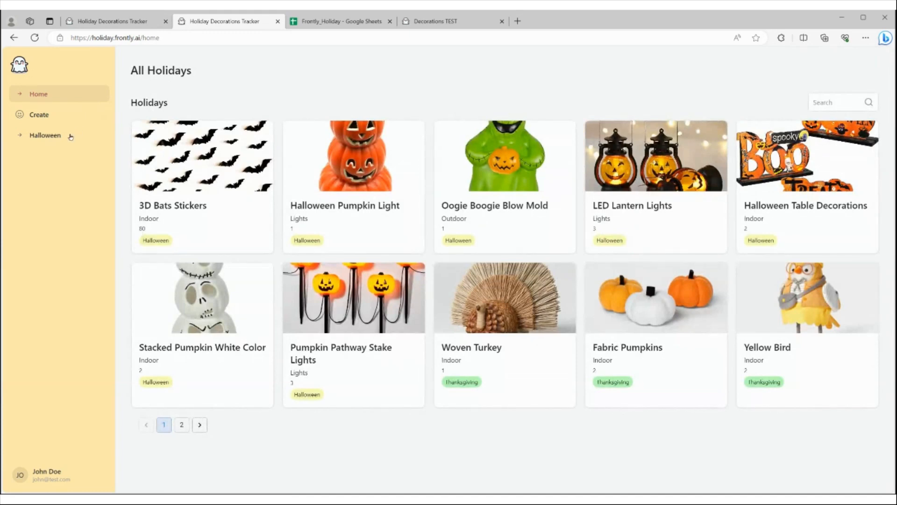
{"action": "left_click", "coordinate": [73, 136]}
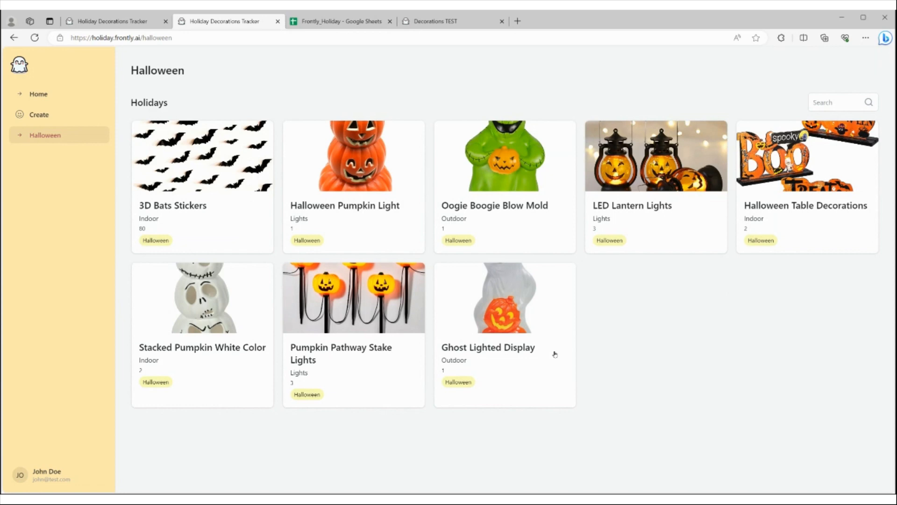
{"action": "left_click", "coordinate": [339, 178]}
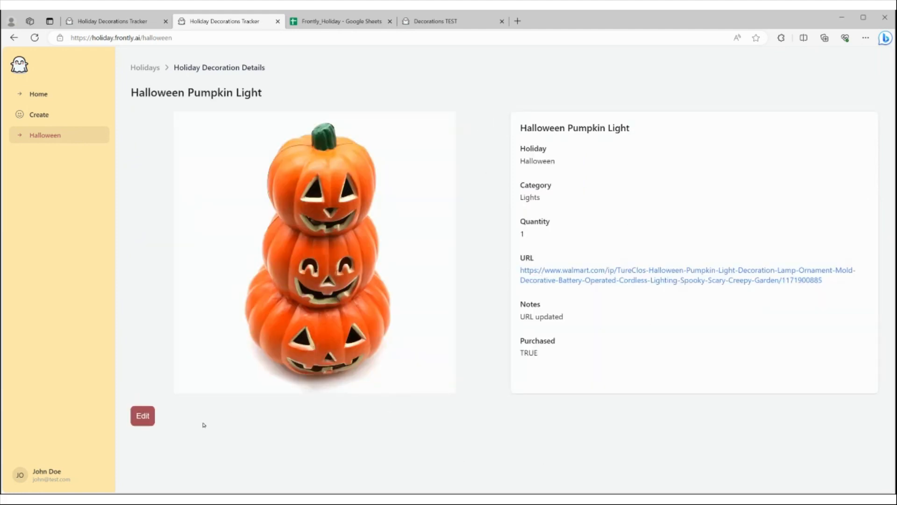
{"action": "left_click", "coordinate": [152, 423]}
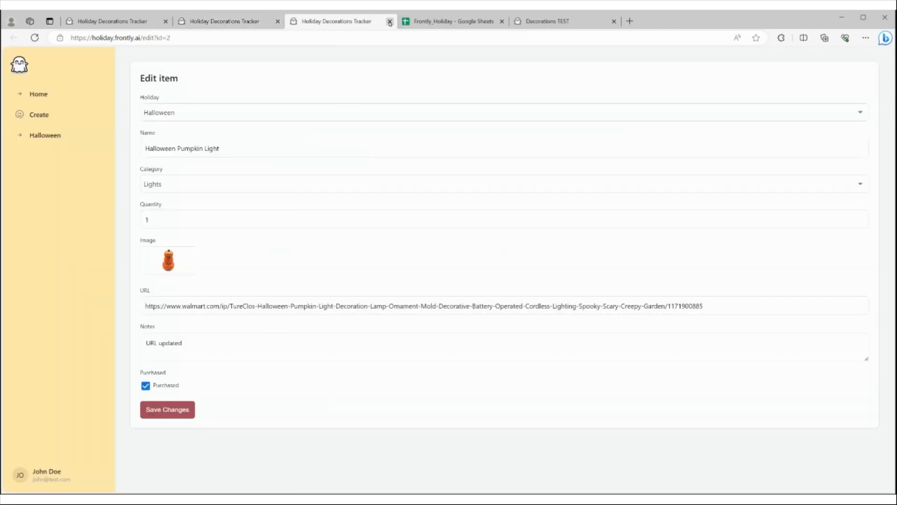
{"action": "left_click", "coordinate": [390, 21]}
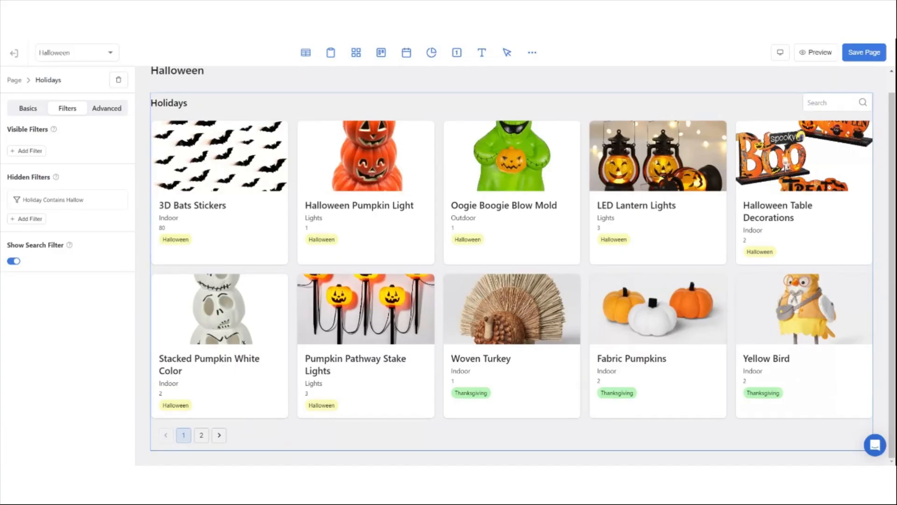
Back in the Frontly builder's list of pages, duplicate the Halloween page and open the copy
{"action": "left_click", "coordinate": [11, 54]}
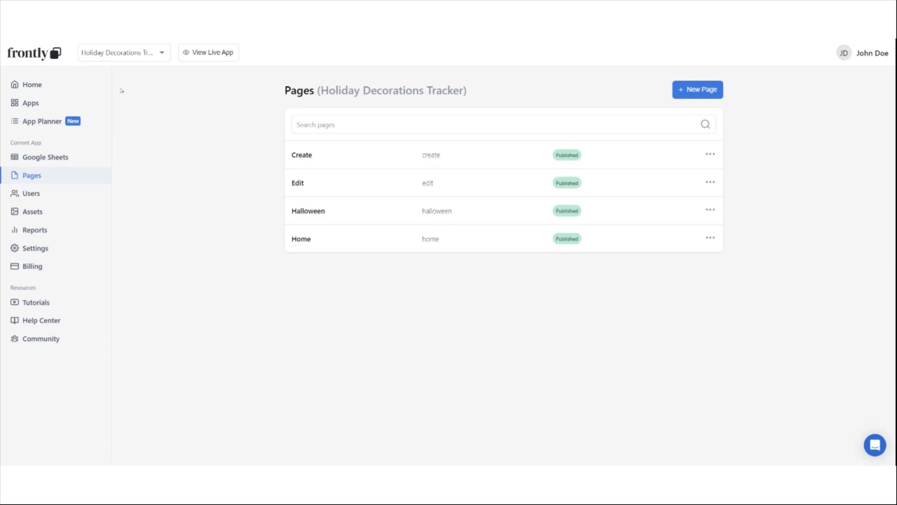
{"action": "left_click", "coordinate": [710, 90]}
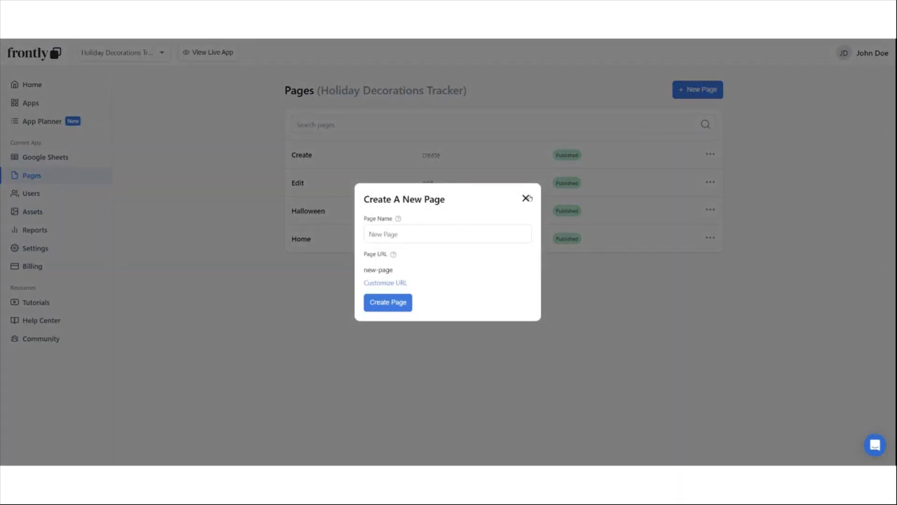
{"action": "left_click", "coordinate": [526, 198]}
{"action": "left_click", "coordinate": [709, 209]}
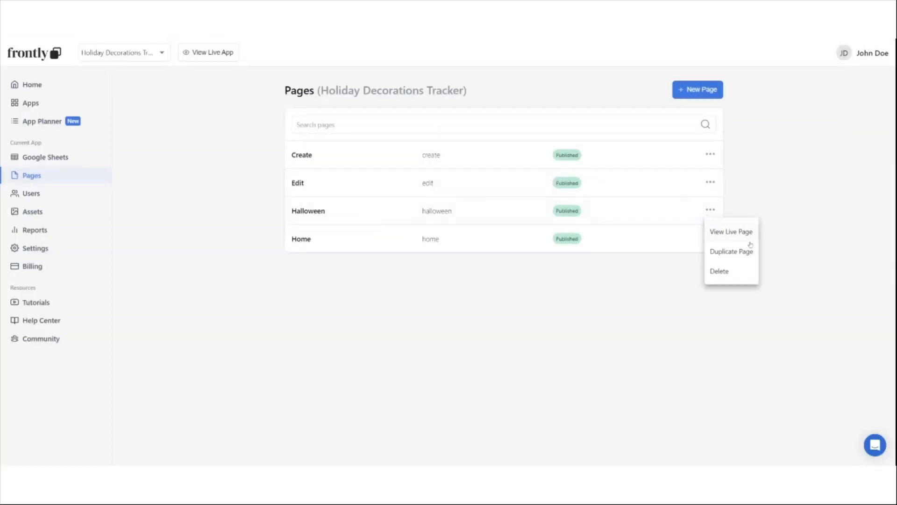
{"action": "left_click", "coordinate": [741, 251]}
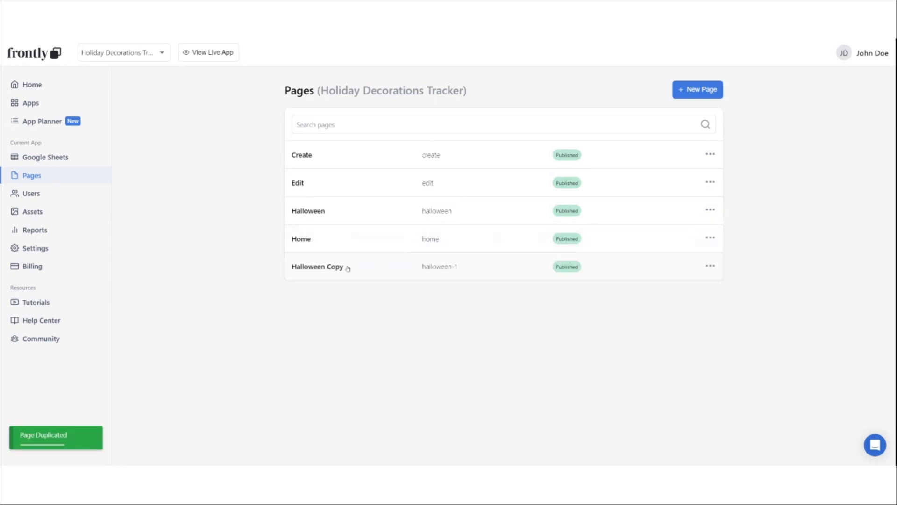
{"action": "left_click", "coordinate": [432, 268]}
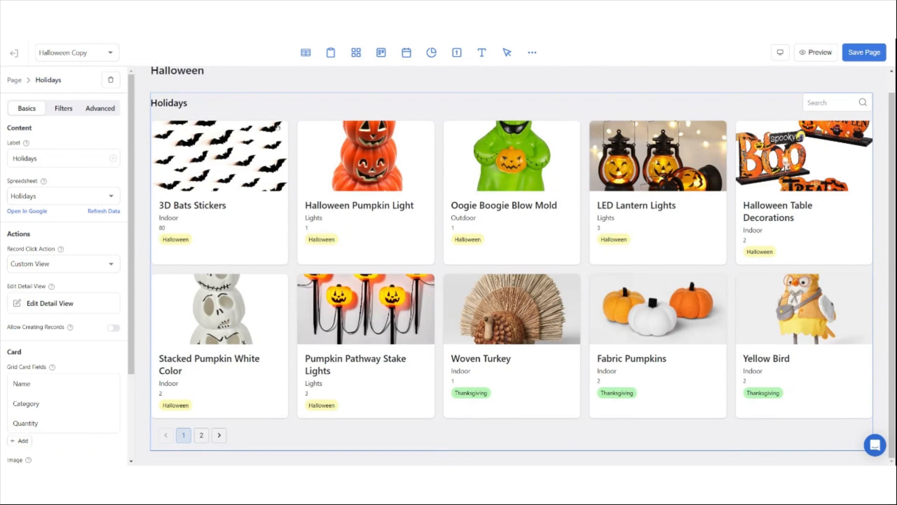
Change the "Halloween" heading text on the duplicated page to "Christmas"
{"action": "double_click", "coordinate": [191, 73]}
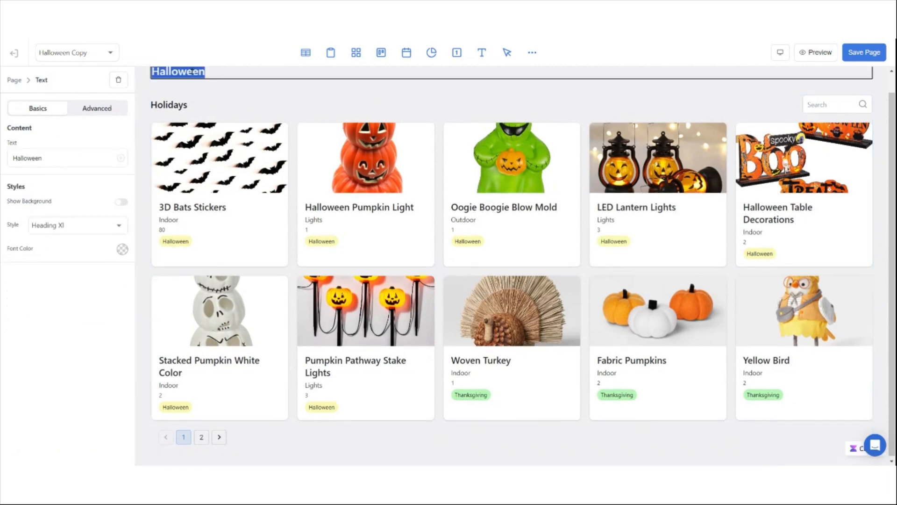
{"action": "type", "text": "Chris"}
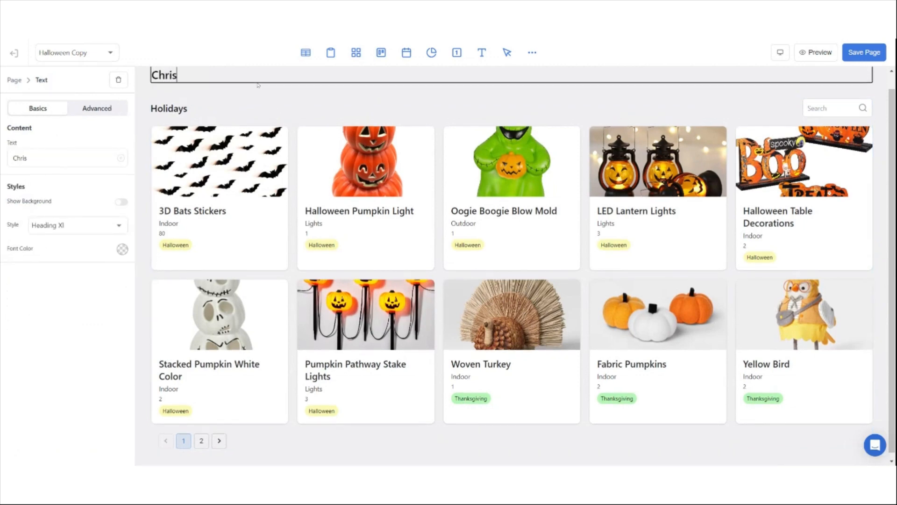
{"action": "type", "text": "tmas"}
{"action": "double_click", "coordinate": [85, 159]}
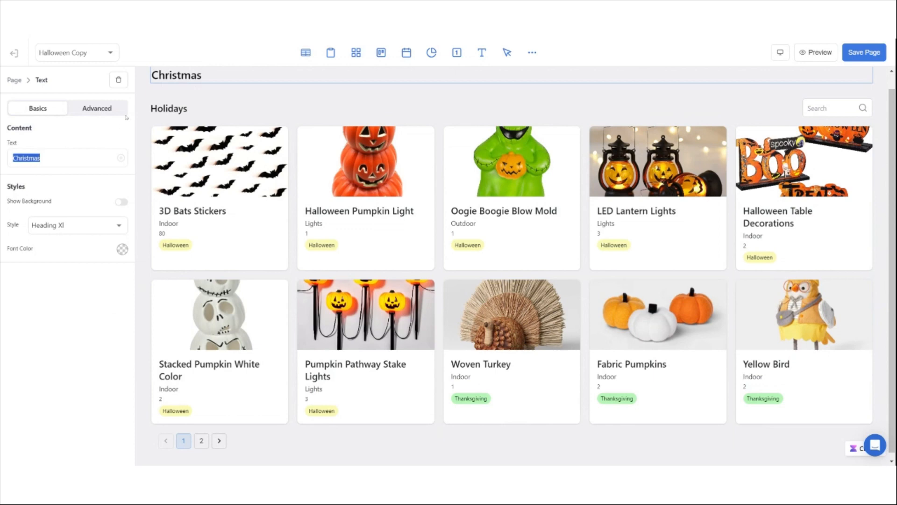
{"action": "left_click", "coordinate": [91, 110]}
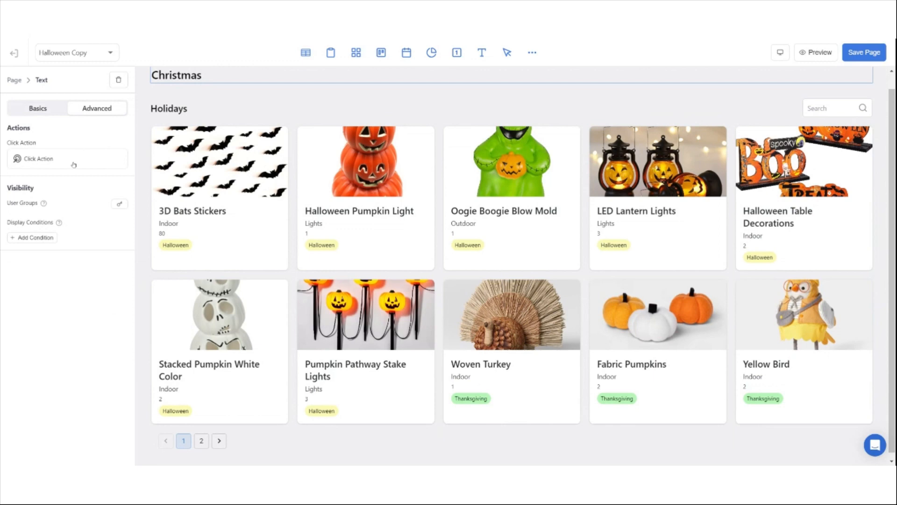
{"action": "left_click", "coordinate": [43, 112]}
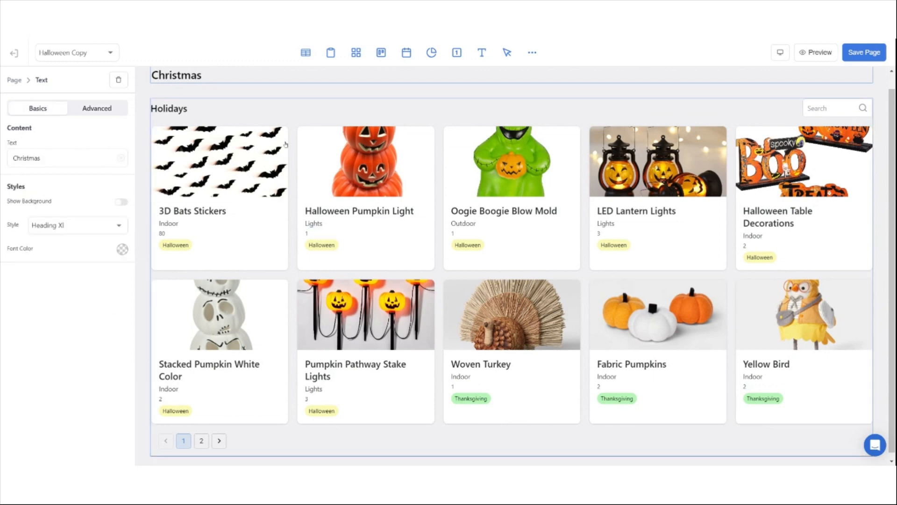
Set the value of the Holidays grid's existing hidden Holiday filter to "Christmas" and save the page
{"action": "left_click", "coordinate": [308, 182]}
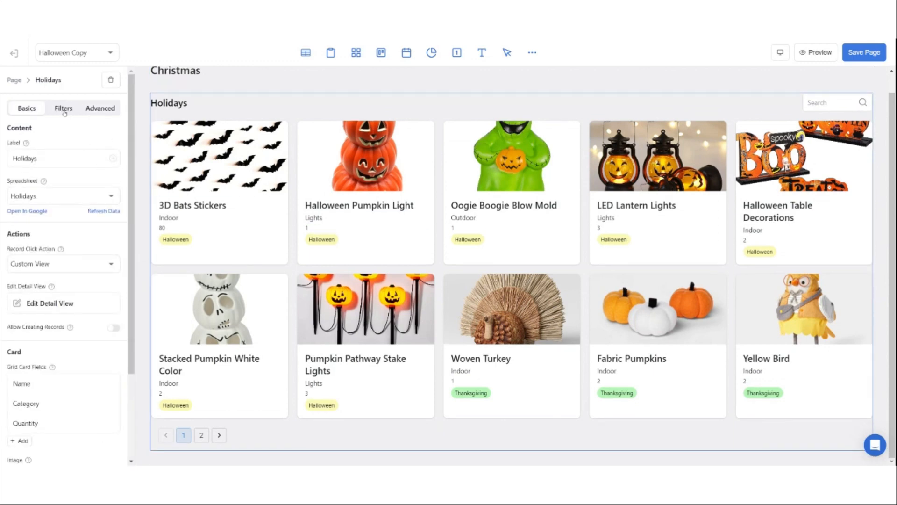
{"action": "left_click", "coordinate": [67, 110]}
{"action": "left_click", "coordinate": [30, 219]}
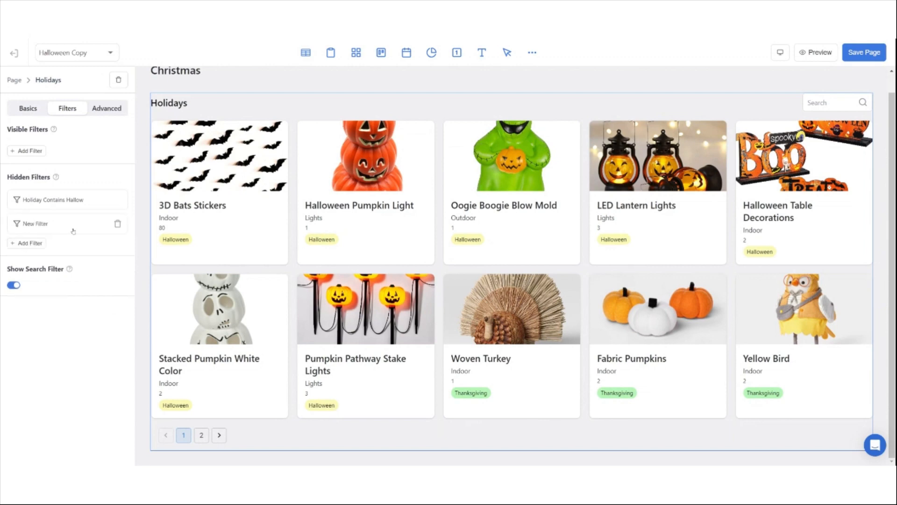
{"action": "left_click", "coordinate": [117, 225]}
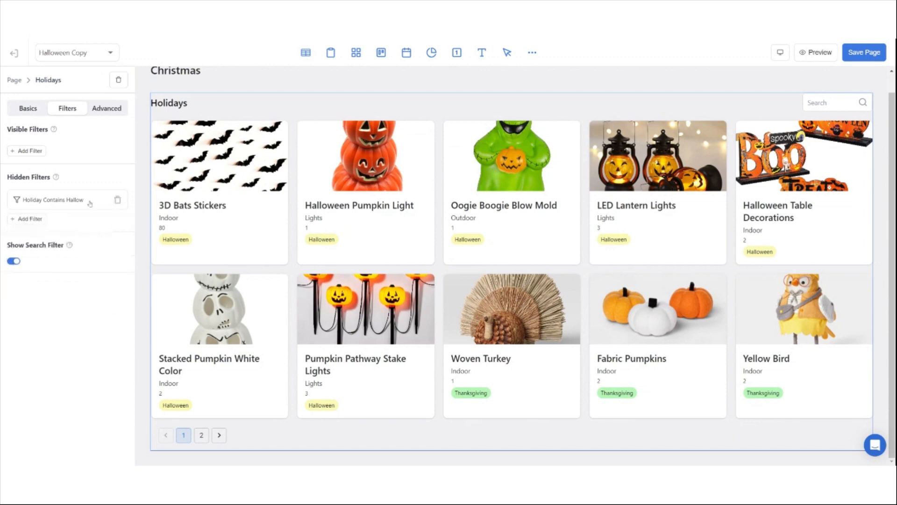
{"action": "left_click", "coordinate": [117, 200]}
{"action": "double_click", "coordinate": [86, 299]}
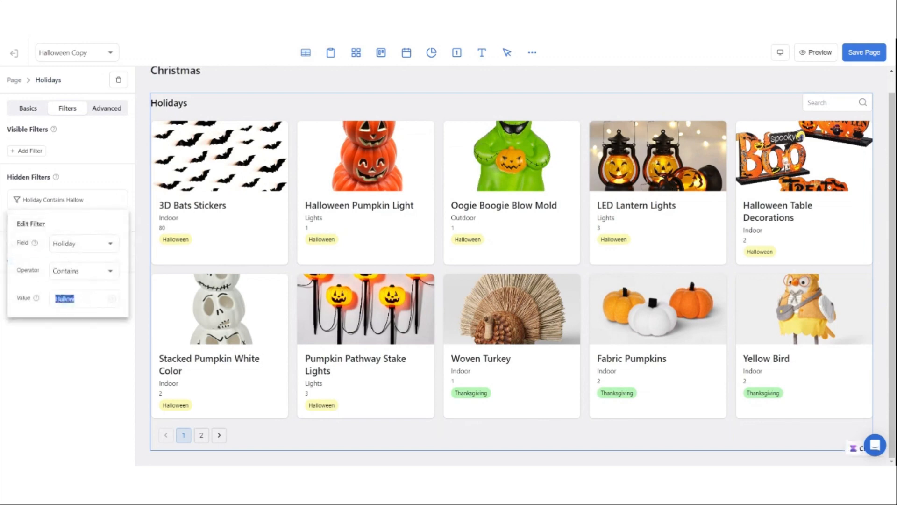
{"action": "type", "text": "Christmas"}
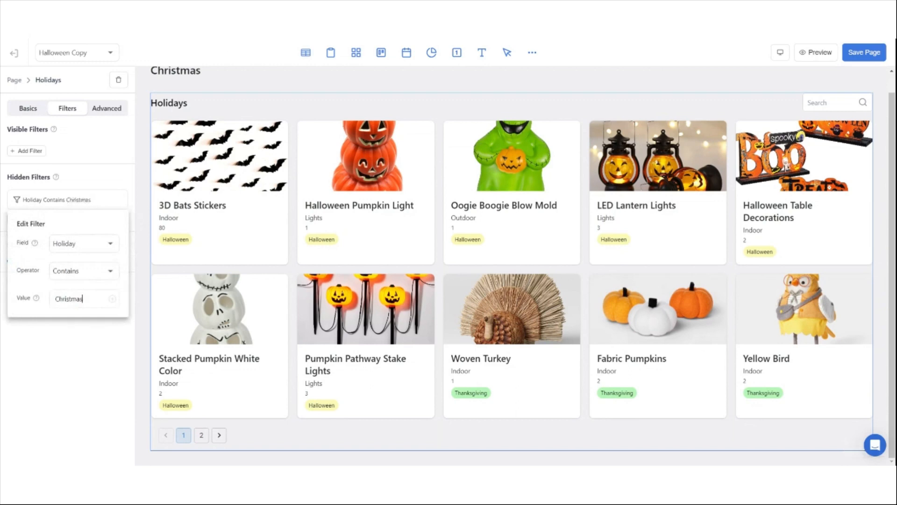
{"action": "left_click", "coordinate": [67, 341]}
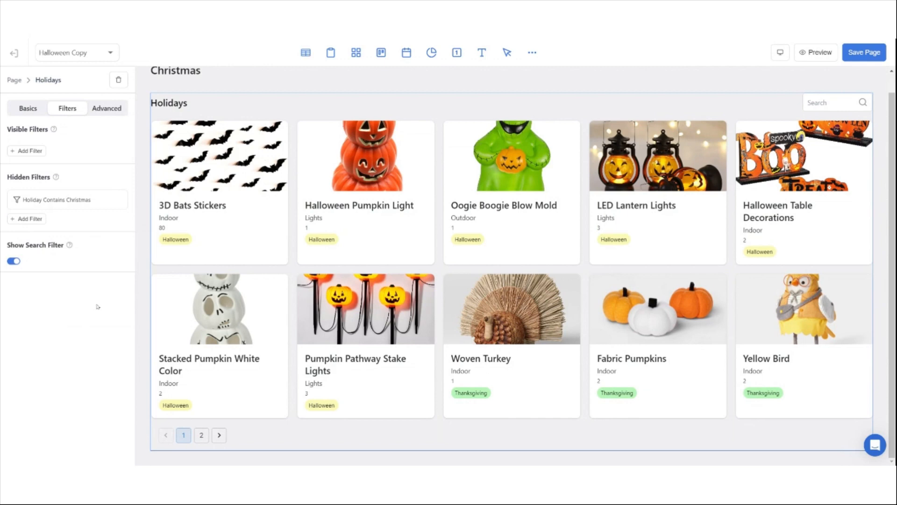
{"action": "left_click", "coordinate": [863, 52]}
{"action": "left_click", "coordinate": [861, 52]}
Reopen the Halloween Copy page from the list of pages and set its name to "Christmas" and its URL to "christmas"
{"action": "left_click", "coordinate": [15, 53]}
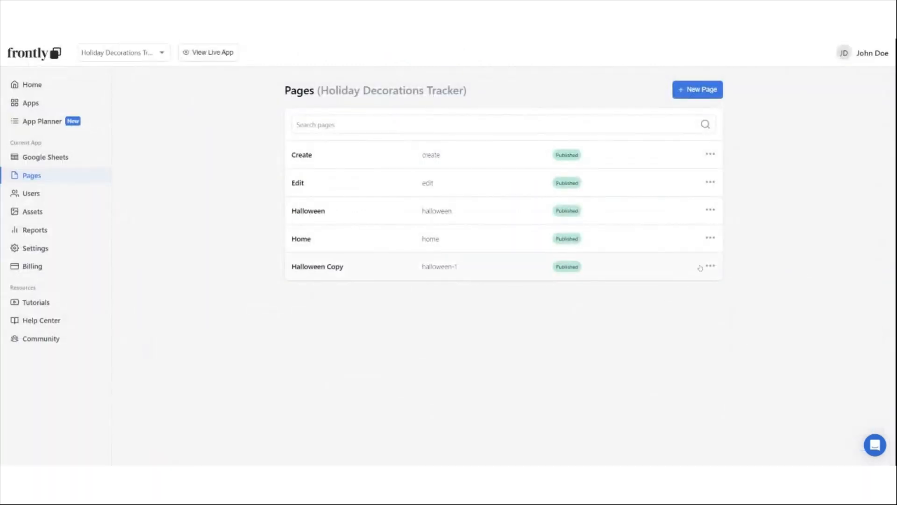
{"action": "left_click", "coordinate": [398, 271]}
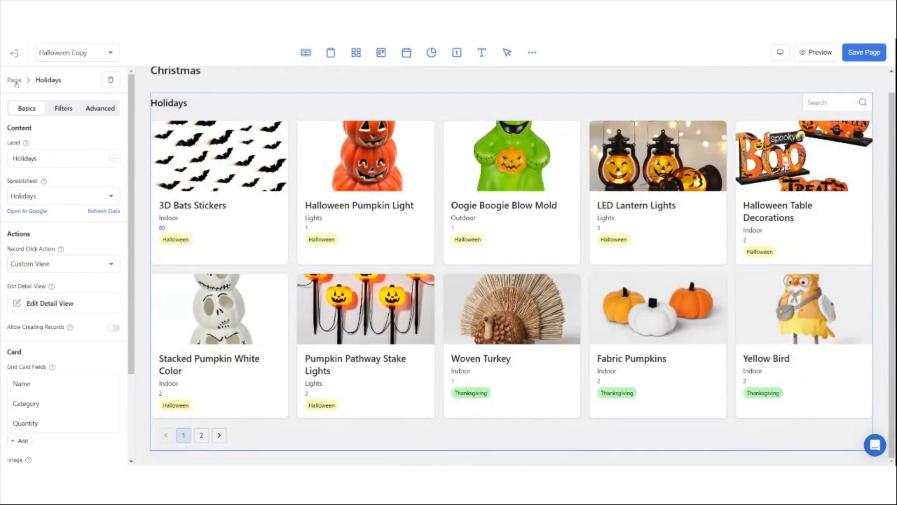
{"action": "left_click", "coordinate": [15, 81]}
{"action": "left_click_drag", "start_coordinate": [111, 99], "coordinate": [63, 98]}
{"action": "type", "text": "Christmas"}
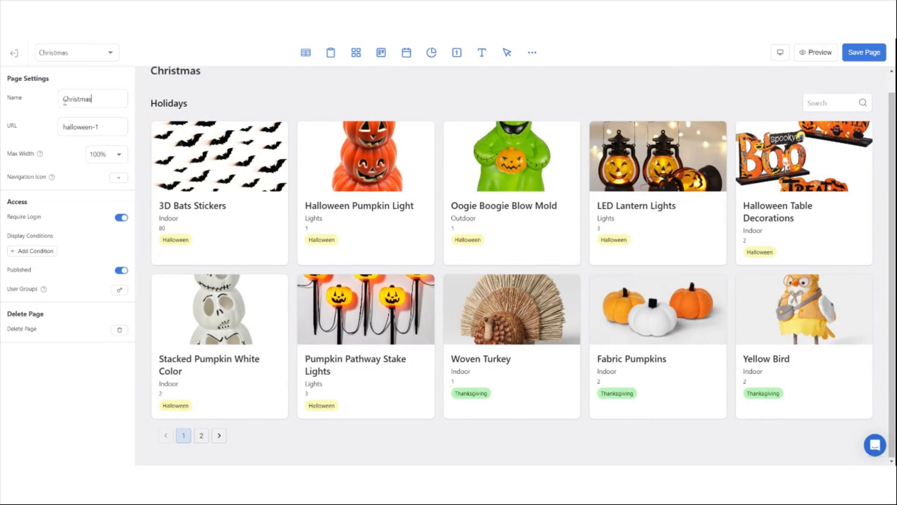
{"action": "left_click_drag", "start_coordinate": [106, 127], "coordinate": [63, 126]}
{"action": "type", "text": "christmas"}
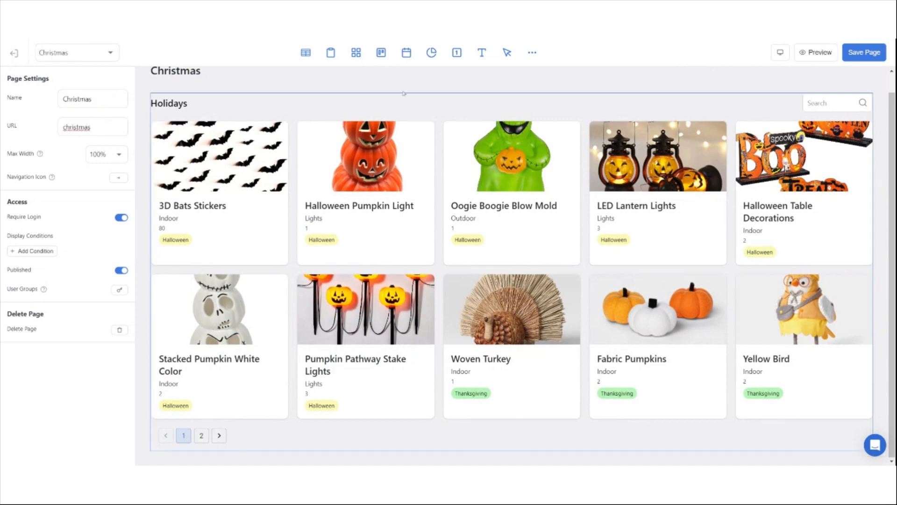
Save the Christmas page, duplicate it from the list of pages and open the copy
{"action": "key", "text": "ctrl+s"}
{"action": "left_click", "coordinate": [14, 53]}
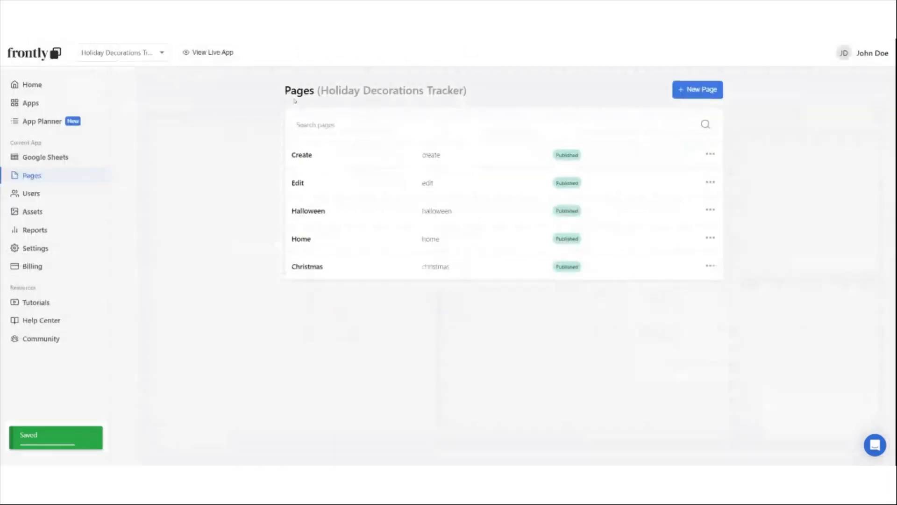
{"action": "left_click", "coordinate": [716, 265]}
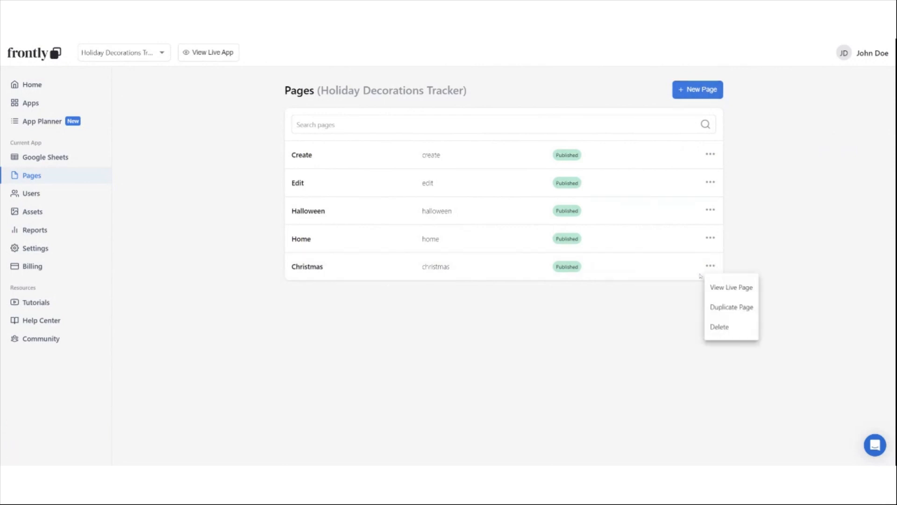
{"action": "left_click", "coordinate": [722, 307]}
{"action": "left_click", "coordinate": [499, 298]}
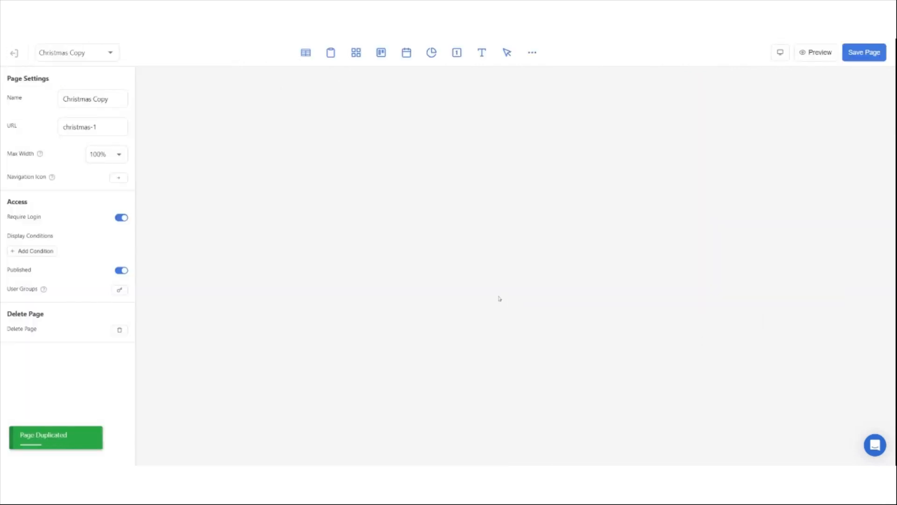
Set the duplicated page's name to "Thanksgiving" and its URL to "thanksgiving"
{"action": "triple_click", "coordinate": [107, 99]}
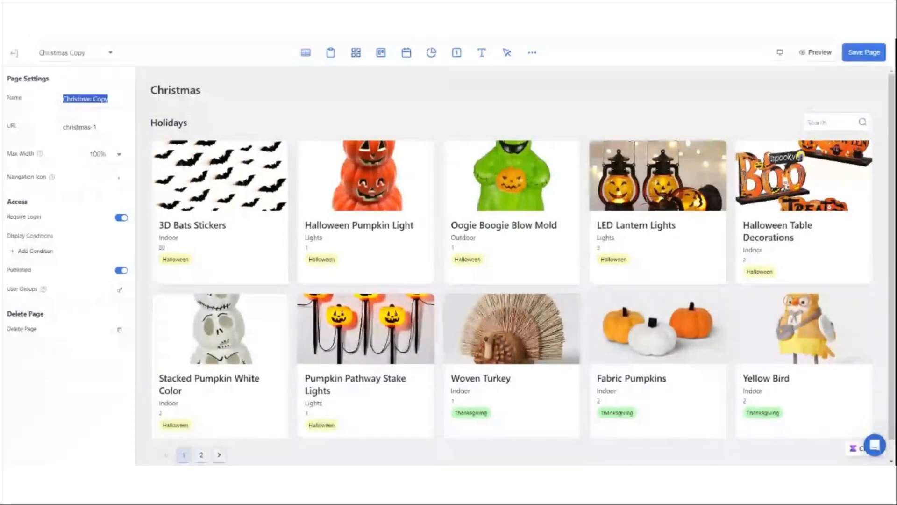
{"action": "type", "text": "Thanks"}
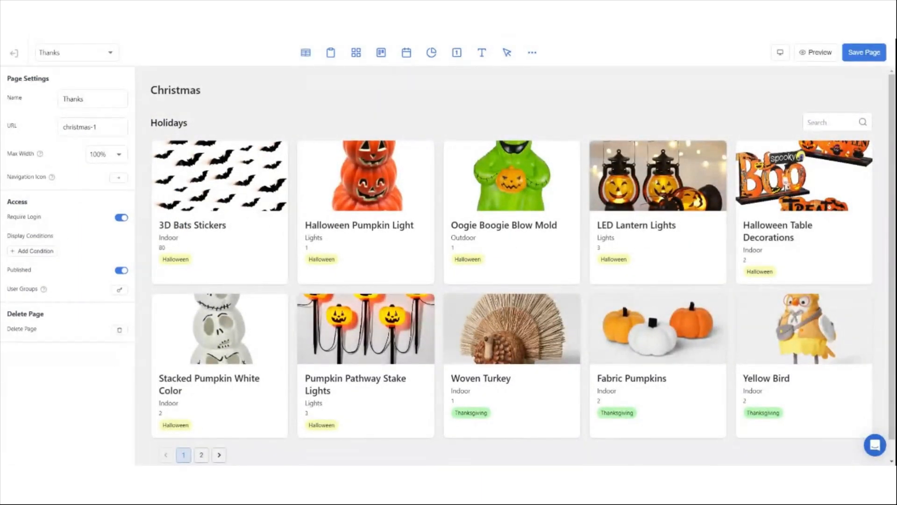
{"action": "type", "text": "giving"}
{"action": "key", "text": "ctrl+a"}
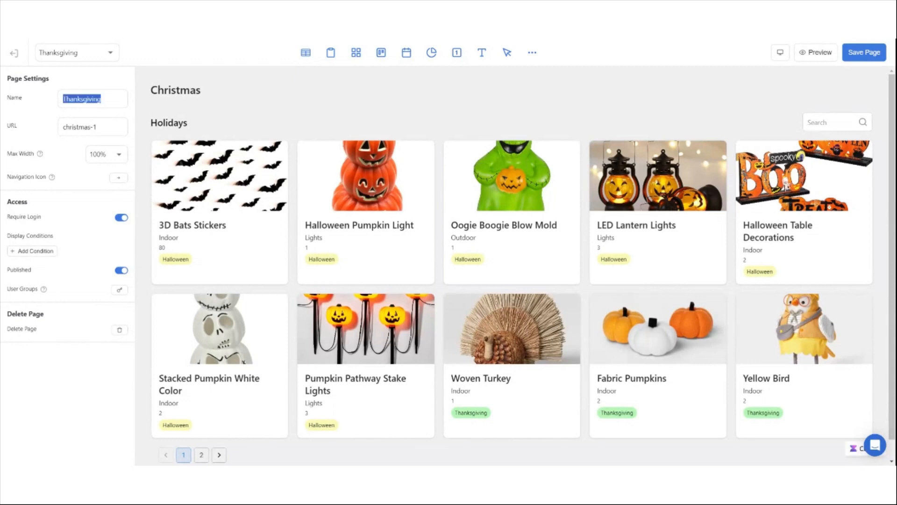
{"action": "key", "text": "ctrl+c"}
{"action": "triple_click", "coordinate": [87, 127]}
{"action": "key", "text": "ctrl+v"}
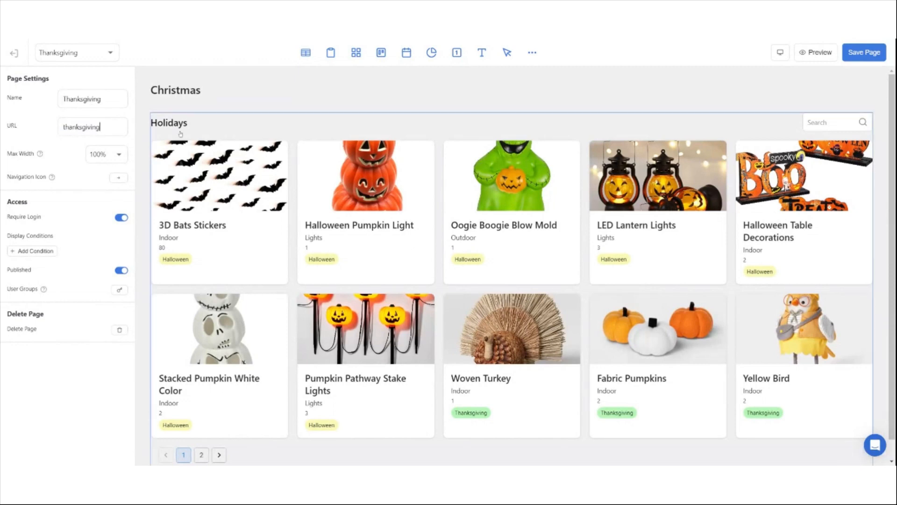
Change the "Christmas" heading text on the Thanksgiving page to "Thanksgiving"
{"action": "left_click", "coordinate": [245, 90]}
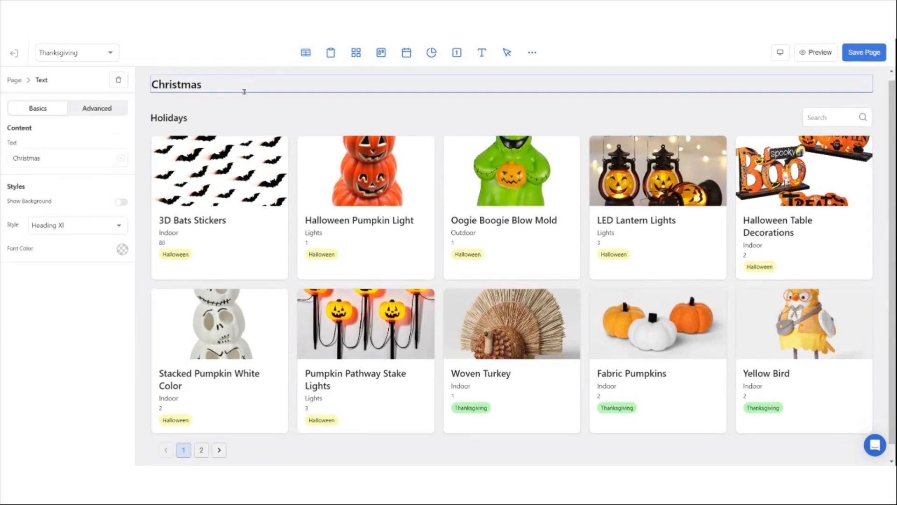
{"action": "left_click", "coordinate": [189, 84]}
{"action": "key", "text": "ctrl+a"}
{"action": "key", "text": "ctrl+v"}
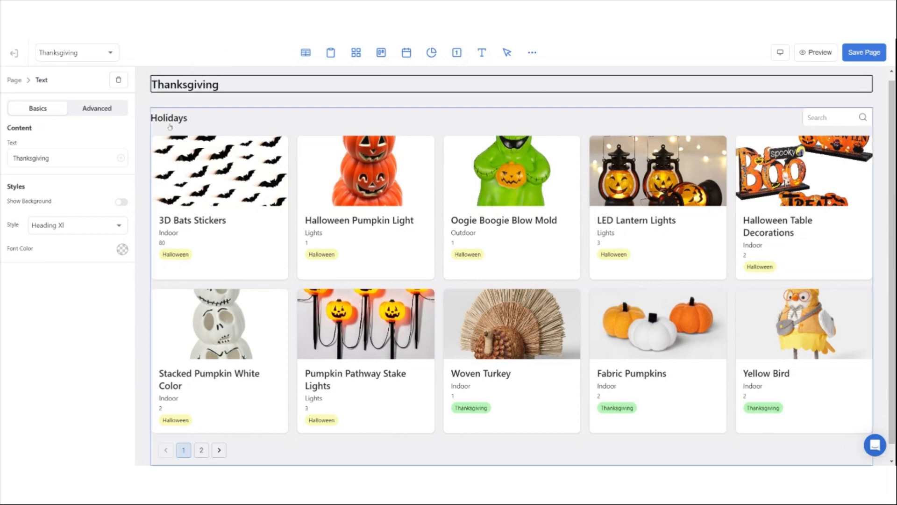
Set the Holidays grid's existing hidden Holiday filter value to "Thanksgiving", save the page and return to its page settings
{"action": "left_click", "coordinate": [242, 136]}
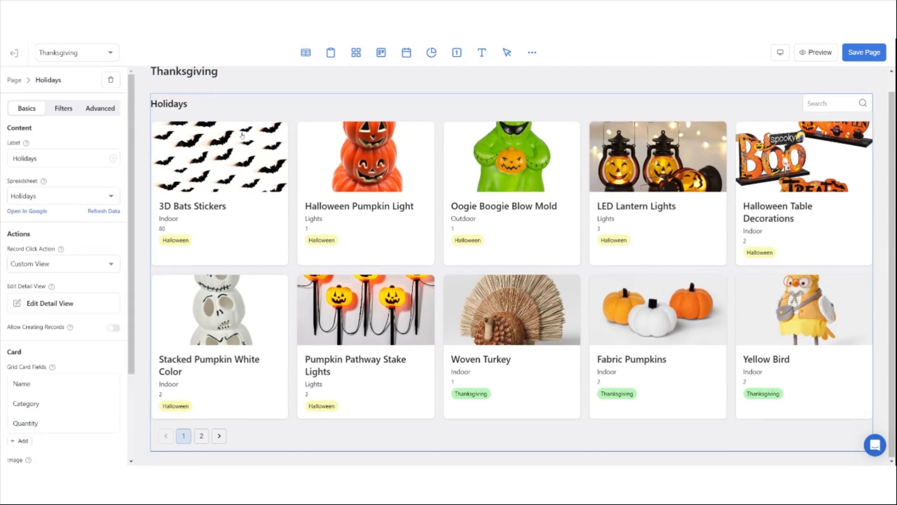
{"action": "left_click", "coordinate": [67, 108]}
{"action": "left_click", "coordinate": [83, 201]}
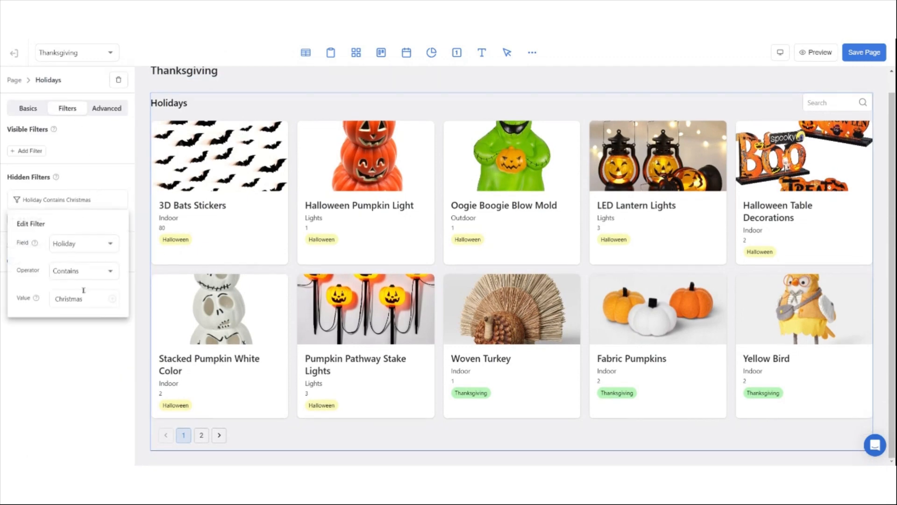
{"action": "double_click", "coordinate": [86, 299]}
{"action": "key", "text": "ctrl+v"}
{"action": "left_click", "coordinate": [334, 87]}
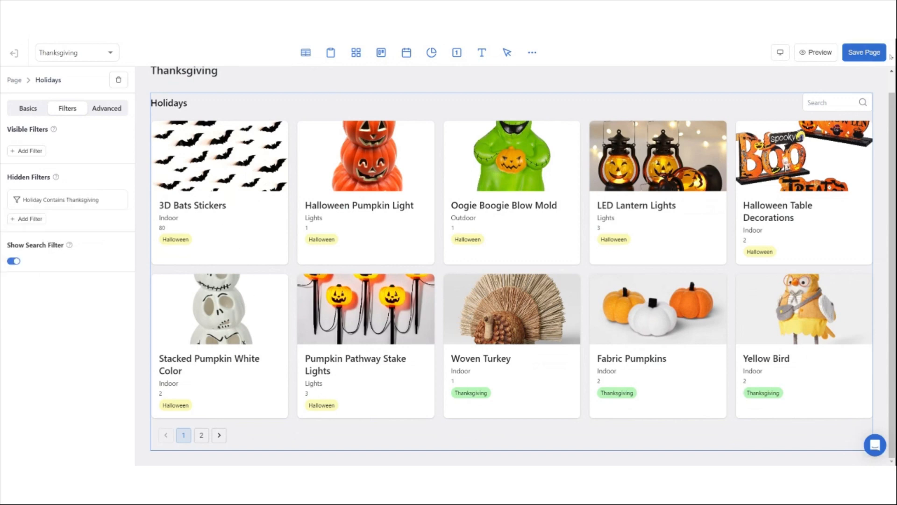
{"action": "left_click", "coordinate": [864, 54]}
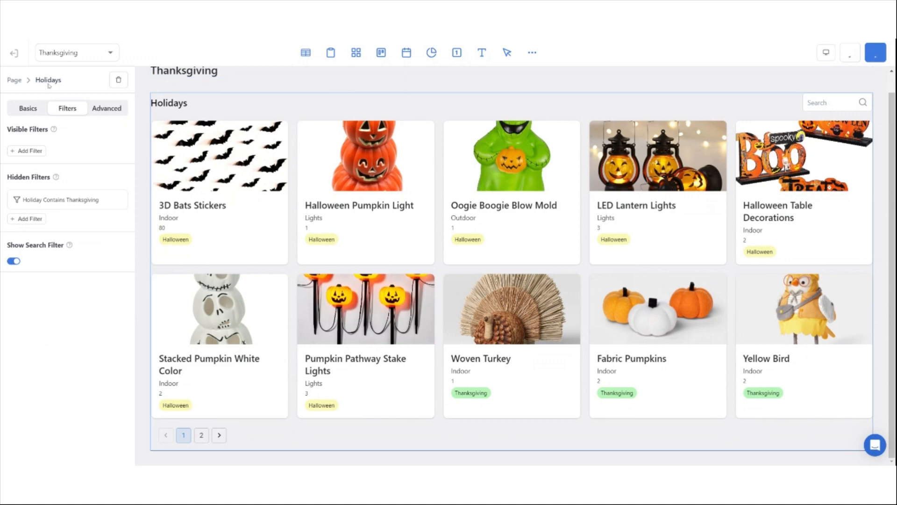
{"action": "left_click", "coordinate": [856, 53]}
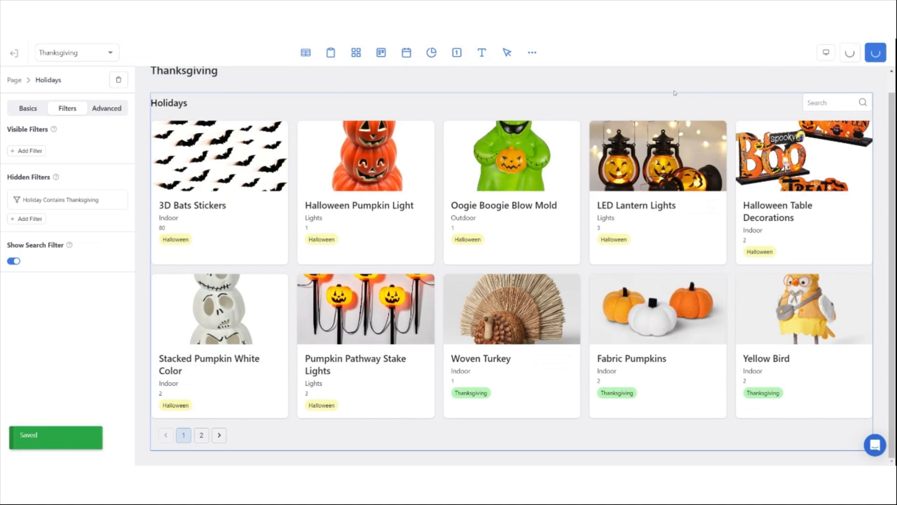
{"action": "left_click", "coordinate": [12, 80]}
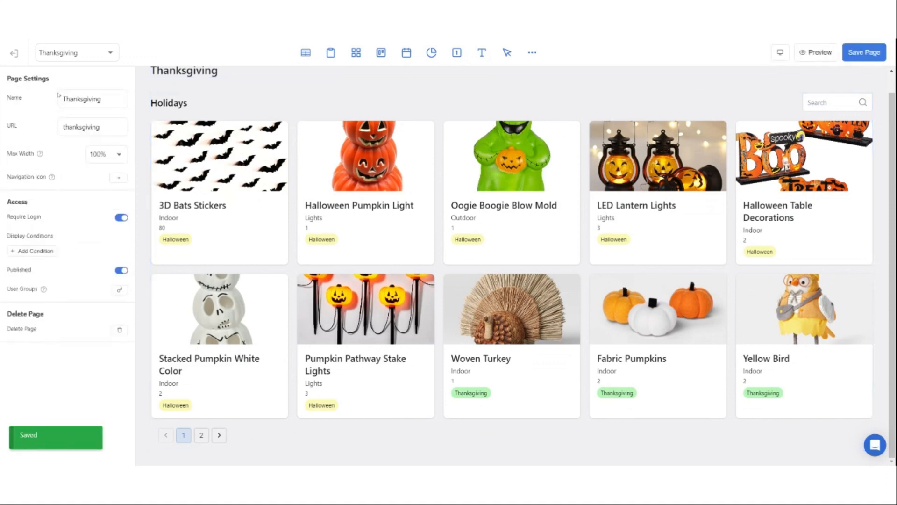
In the app settings, move Thanksgiving above Christmas in the navigation page order and save the changes
{"action": "left_click", "coordinate": [14, 54]}
{"action": "left_click", "coordinate": [47, 250]}
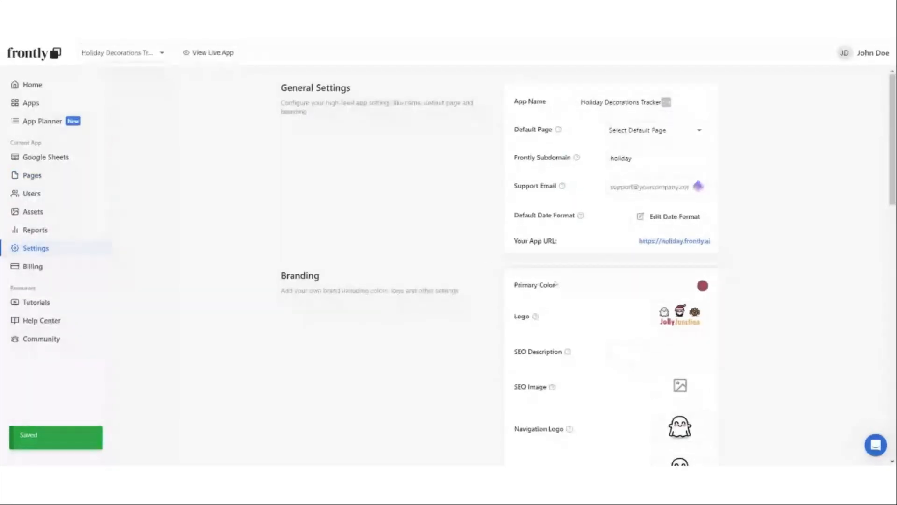
{"action": "left_click_drag", "start_coordinate": [889, 135], "coordinate": [879, 244]}
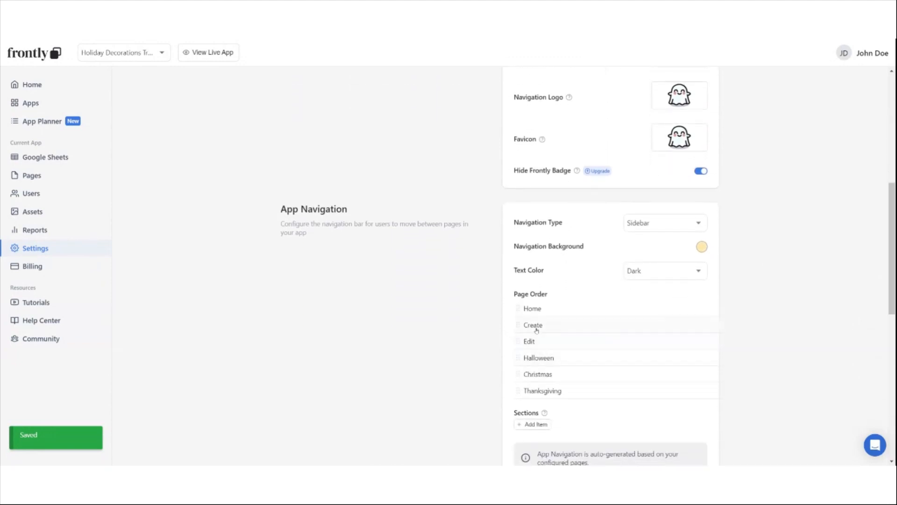
{"action": "left_click_drag", "start_coordinate": [534, 327], "coordinate": [535, 330]}
{"action": "left_click_drag", "start_coordinate": [535, 324], "coordinate": [536, 326]}
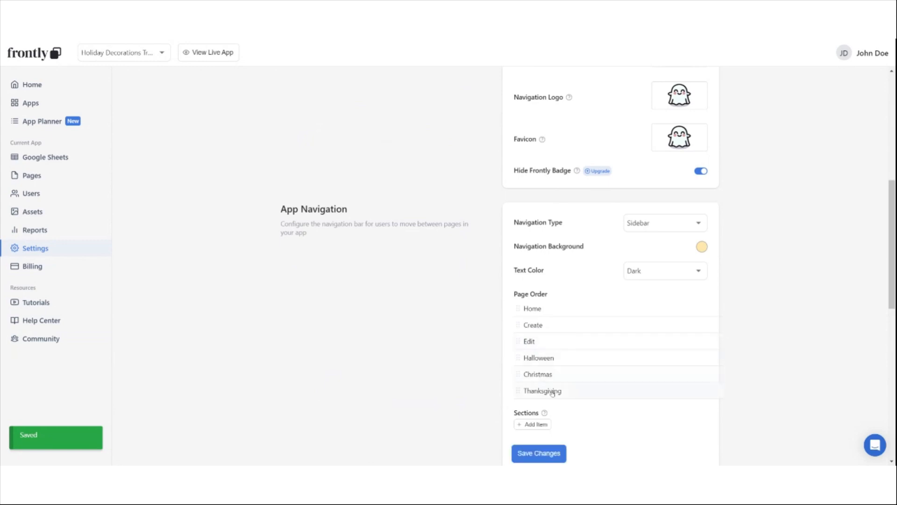
{"action": "left_click_drag", "start_coordinate": [553, 392], "coordinate": [546, 373]}
{"action": "left_click", "coordinate": [553, 456]}
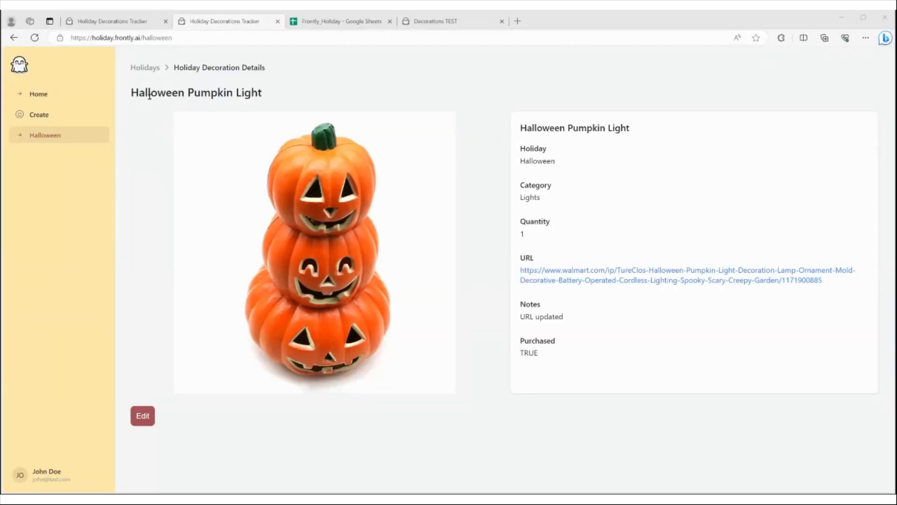
Reload the live app and review its Home, Halloween, Thanksgiving and Christmas pages in turn
{"action": "left_click", "coordinate": [146, 68]}
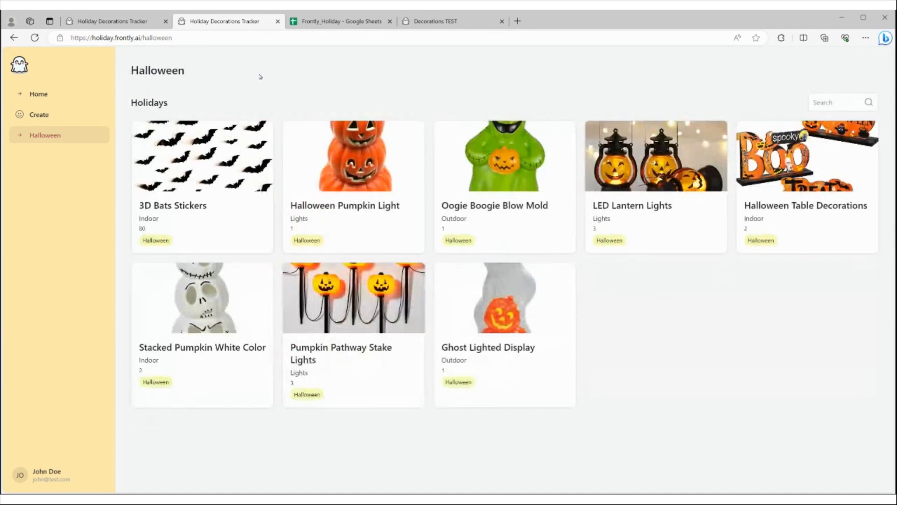
{"action": "key", "text": "F5"}
{"action": "left_click", "coordinate": [28, 96]}
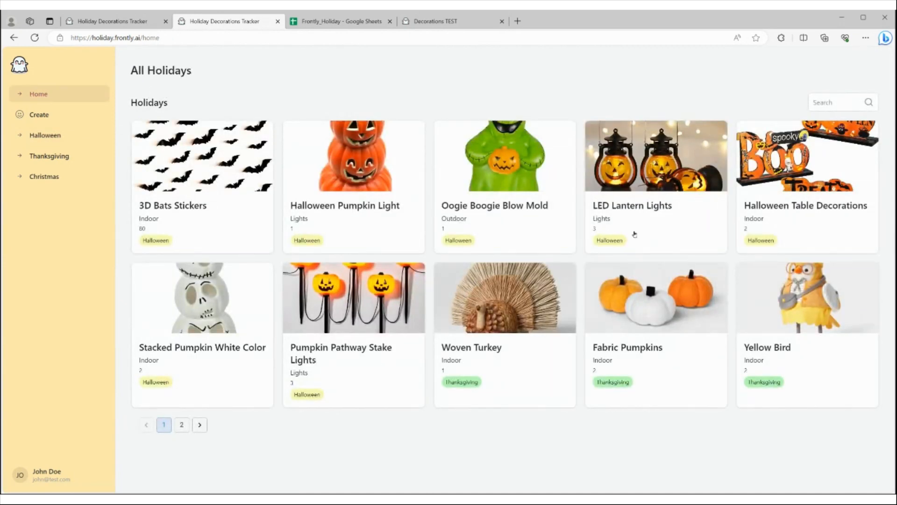
{"action": "left_click", "coordinate": [70, 136]}
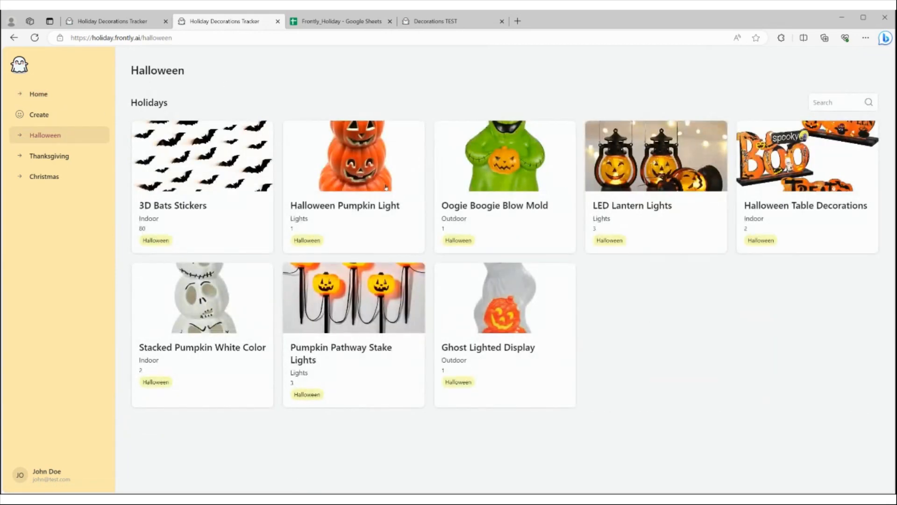
{"action": "left_click", "coordinate": [74, 158]}
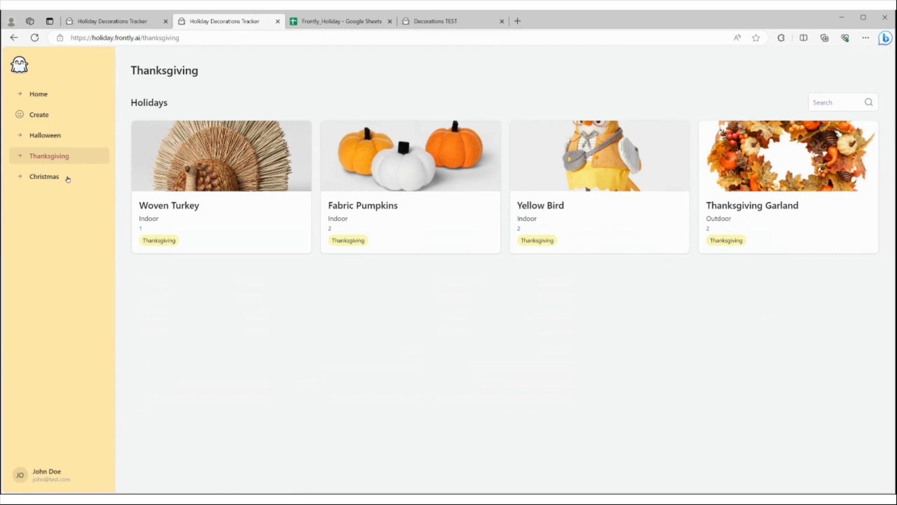
{"action": "left_click", "coordinate": [65, 177]}
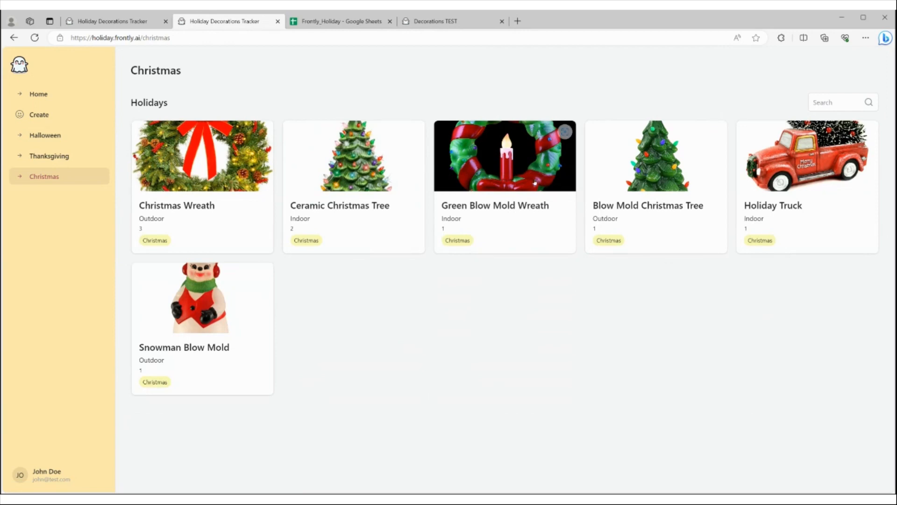
View the Green Blow Mold Wreath's details from the Christmas page and open its edit form
{"action": "left_click", "coordinate": [489, 185]}
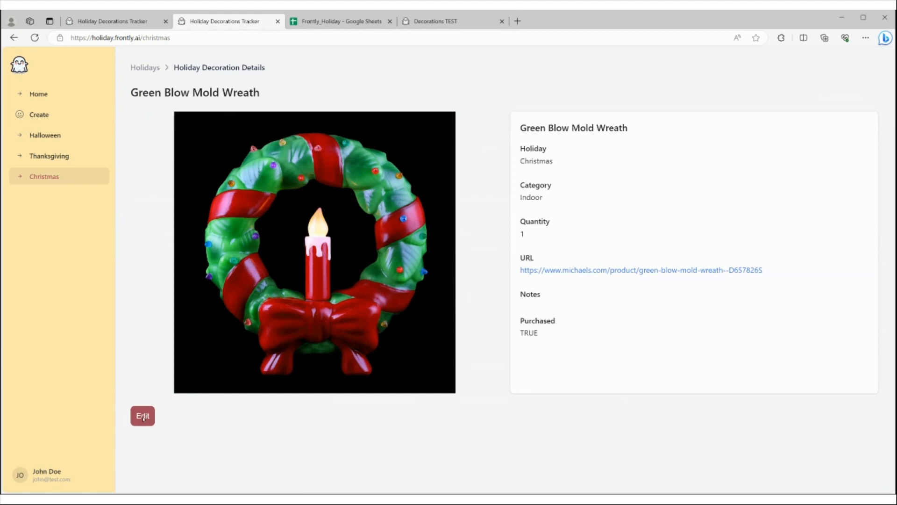
{"action": "left_click", "coordinate": [143, 416]}
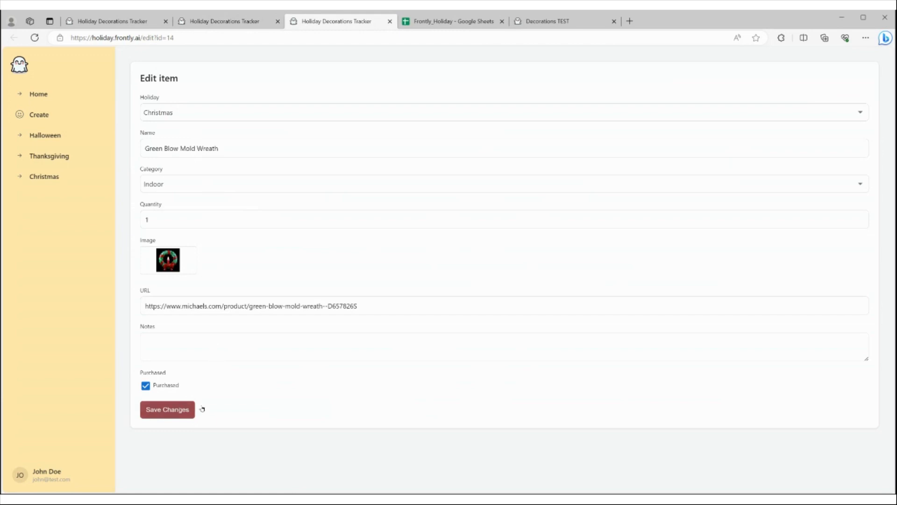
Start a new record on the Create page with Holiday set to Christmas and Name "Santa Fabric Penguin"
{"action": "left_click", "coordinate": [66, 119]}
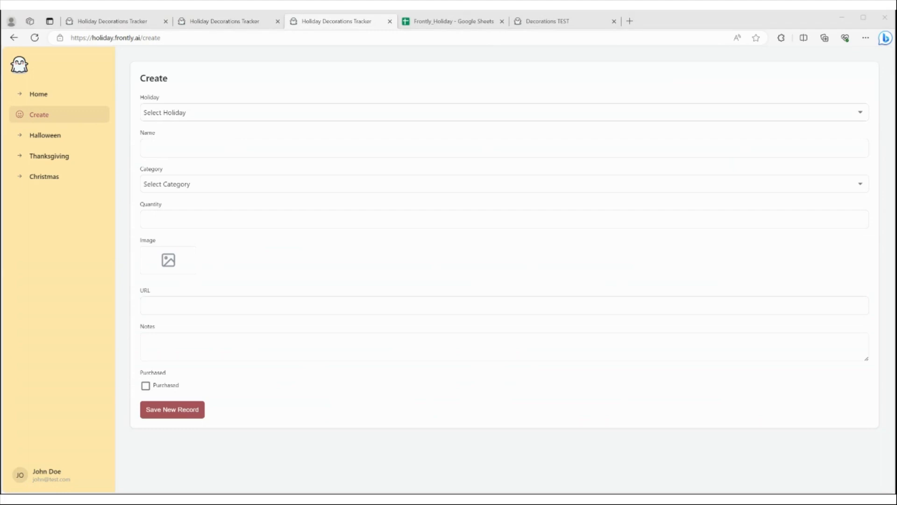
{"action": "left_click", "coordinate": [185, 112]}
{"action": "left_click", "coordinate": [210, 184]}
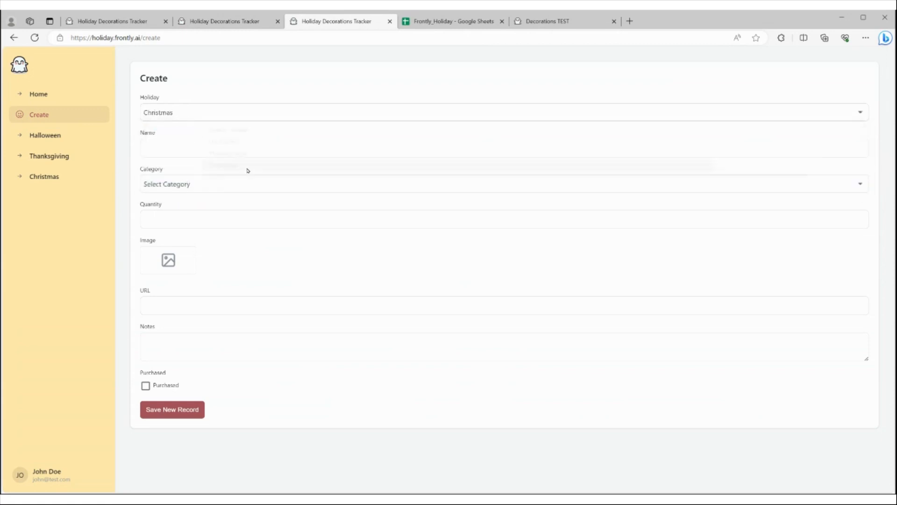
{"action": "left_click", "coordinate": [239, 151]}
{"action": "type", "text": "Santa Fabric Penguin"}
{"action": "key", "text": "alt+Tab"}
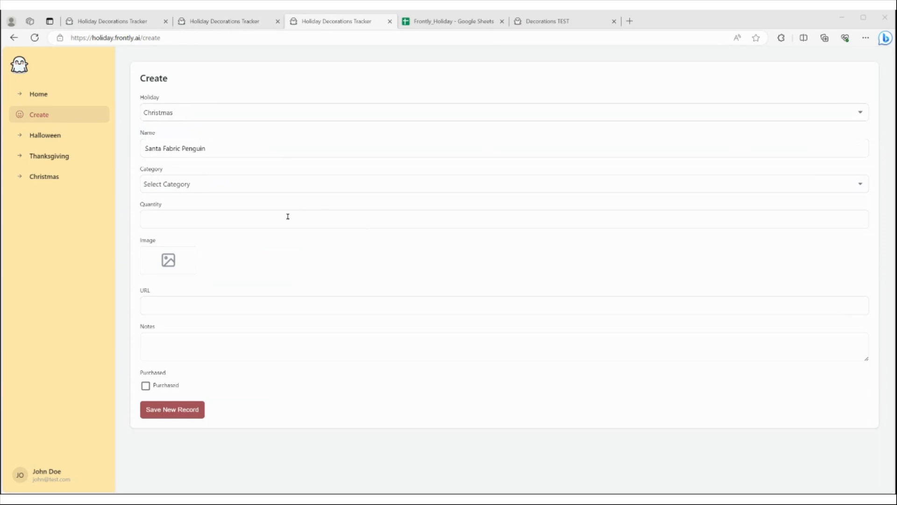
Set the new record's Category to Outdoor and its Quantity to 1
{"action": "left_click", "coordinate": [237, 184]}
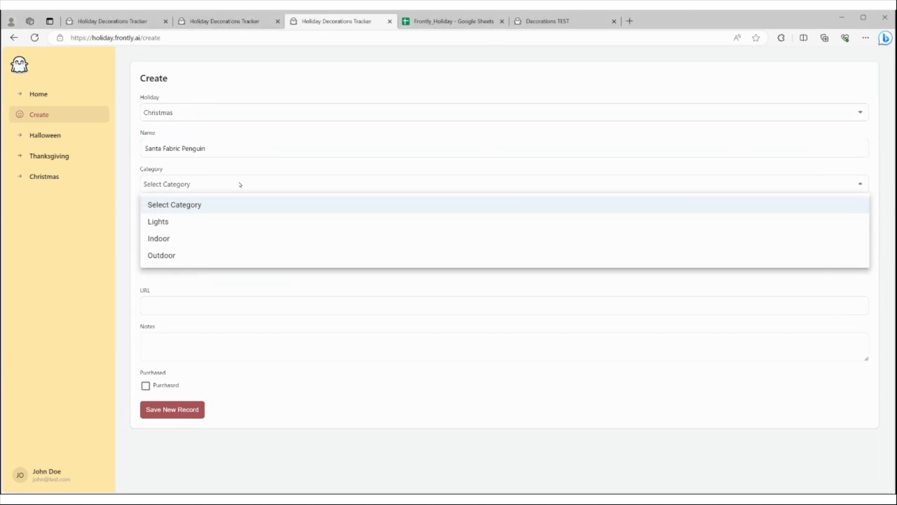
{"action": "left_click", "coordinate": [215, 255]}
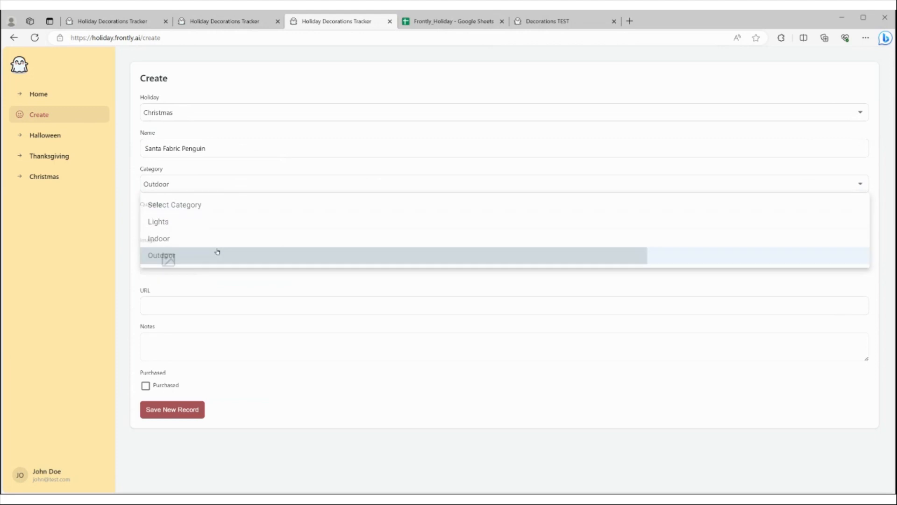
{"action": "key", "text": "Tab"}
{"action": "left_click", "coordinate": [240, 221]}
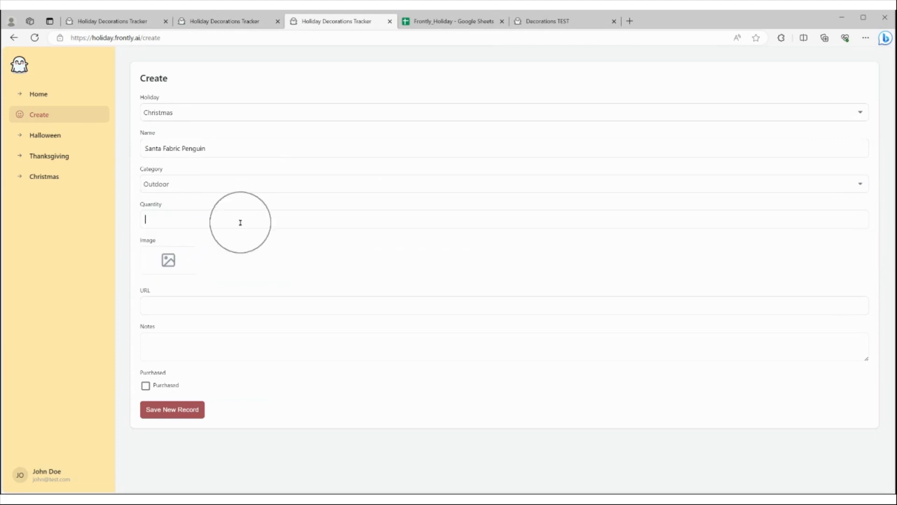
{"action": "type", "text": "1"}
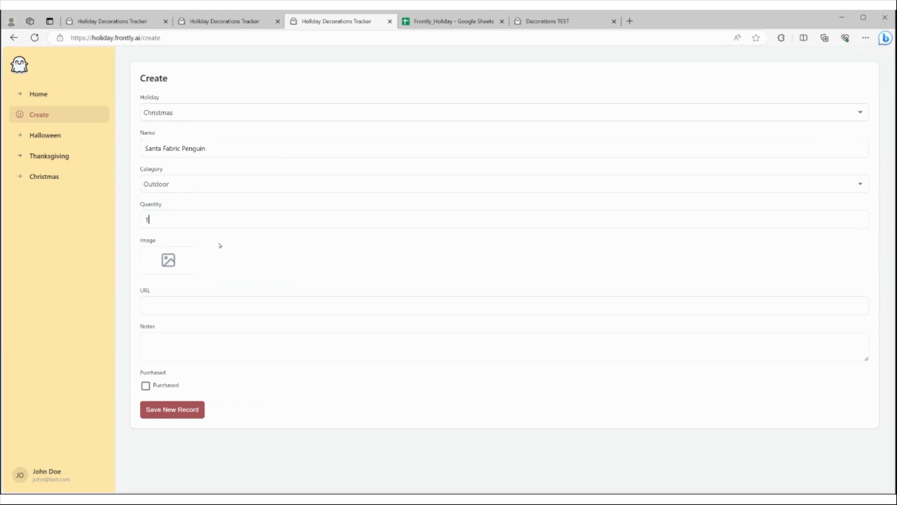
{"action": "left_click", "coordinate": [185, 306]}
{"action": "type", "text": "https://www.target.com/p/santa-fabric-penguin-christmas-figurine-holding-snowflake-wondershop-8482/-/A-87765604"}
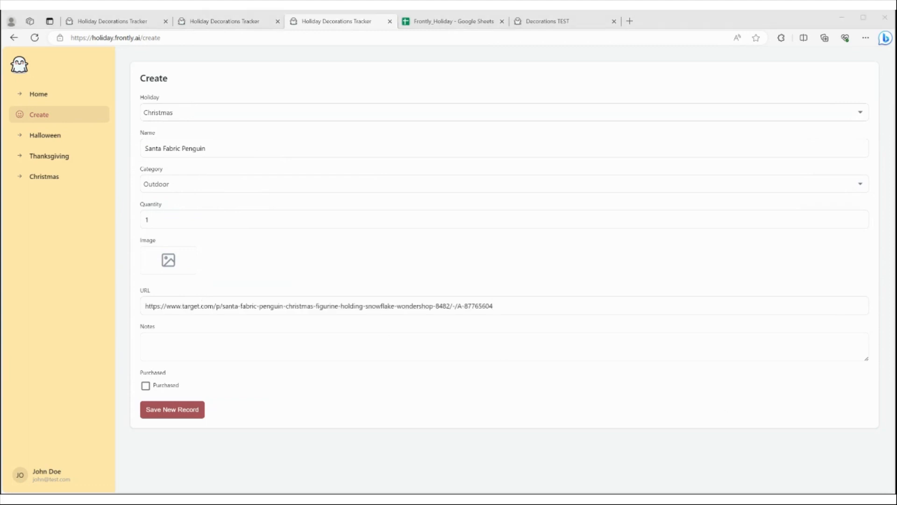
{"action": "double_click", "coordinate": [196, 250]}
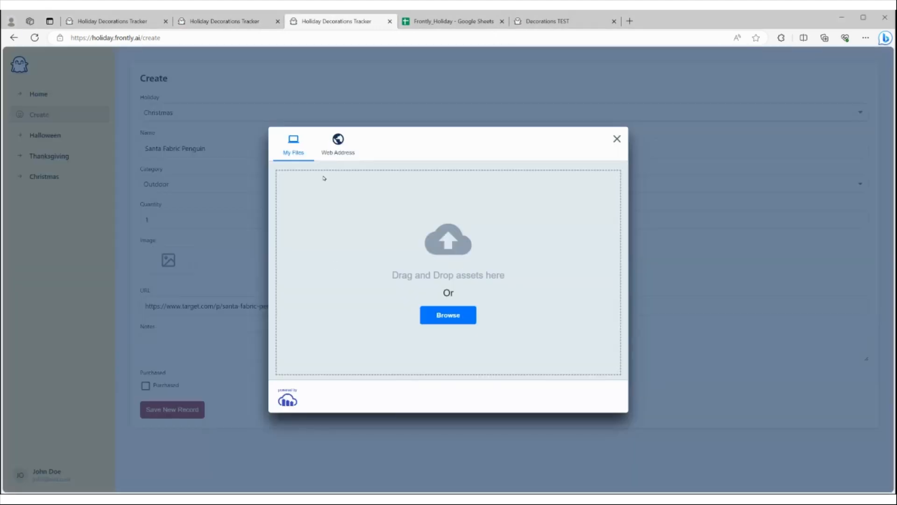
{"action": "left_click", "coordinate": [338, 145]}
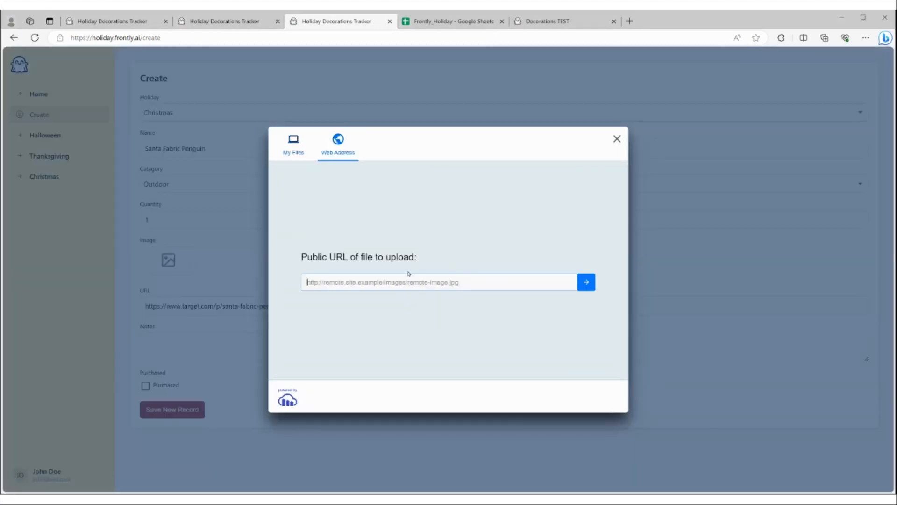
{"action": "left_click", "coordinate": [410, 278]}
{"action": "type", "text": "https://target.scene7.com/is/image/Target/GUEST_93e466e2-9b59-4e9c-9587-bd4588ca4496"}
{"action": "left_click", "coordinate": [586, 282]}
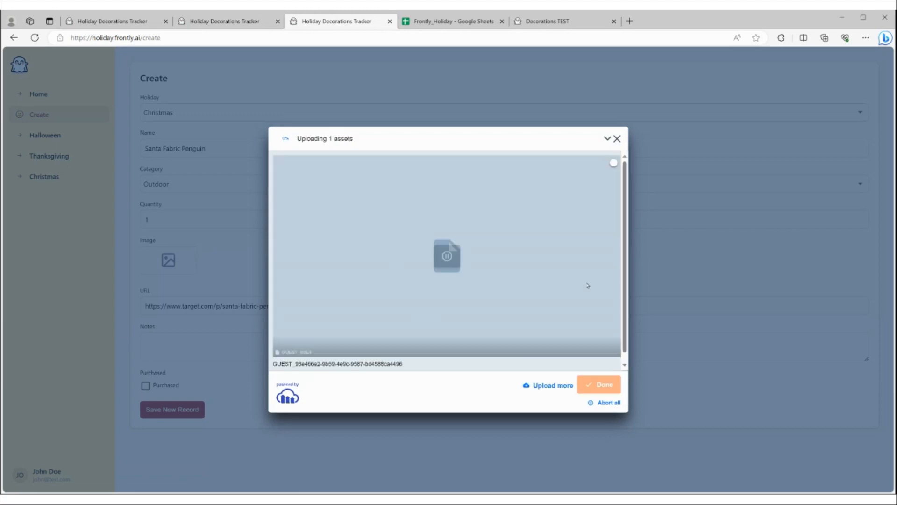
{"action": "left_click", "coordinate": [595, 394]}
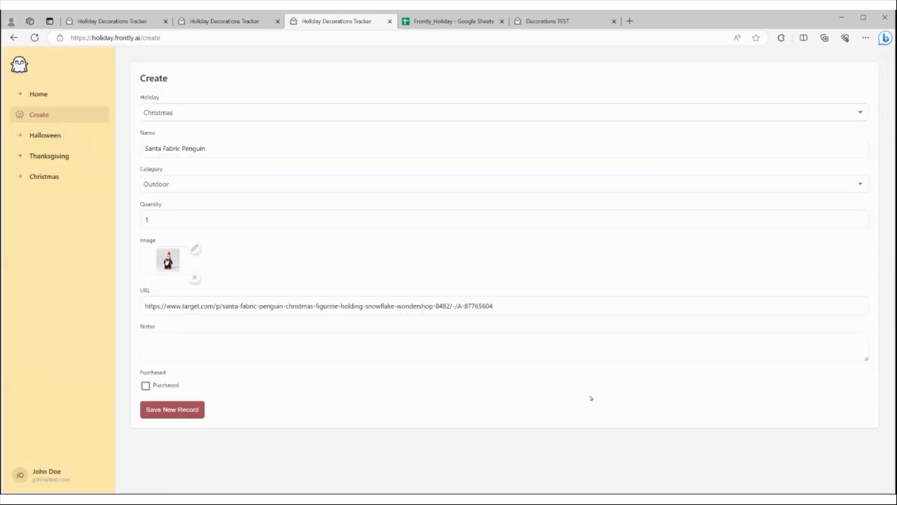
Complete the record with Category Indoor, Notes "For the living room" and Purchased checked, and save it
{"action": "left_click", "coordinate": [204, 188]}
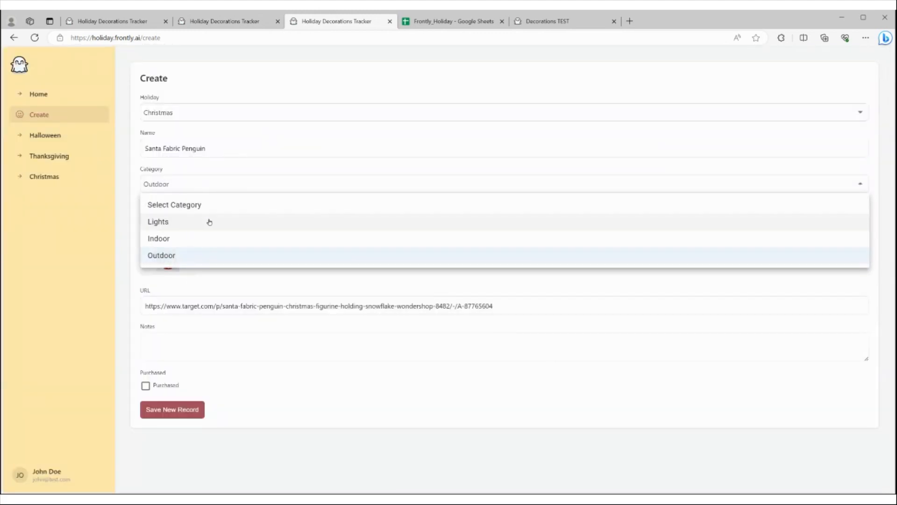
{"action": "left_click", "coordinate": [208, 237]}
{"action": "left_click", "coordinate": [267, 342]}
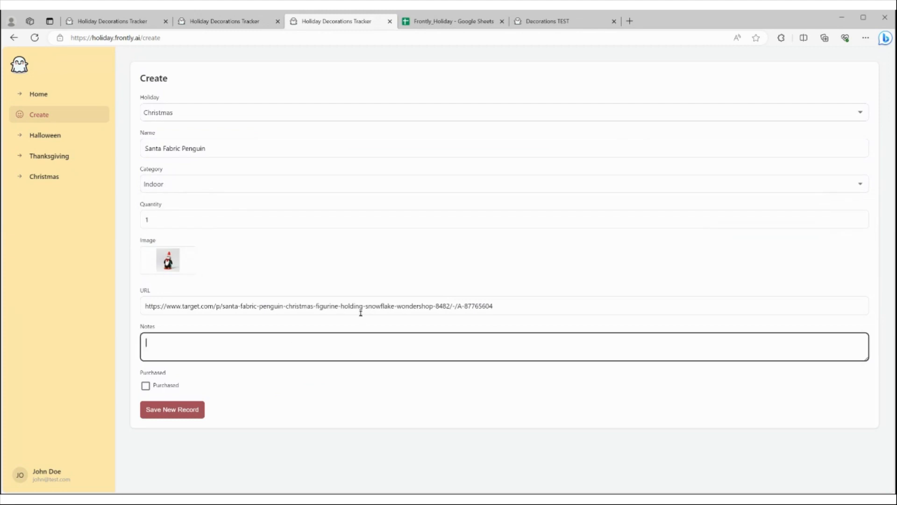
{"action": "type", "text": "For the living room"}
{"action": "left_click", "coordinate": [146, 386]}
{"action": "left_click", "coordinate": [180, 410]}
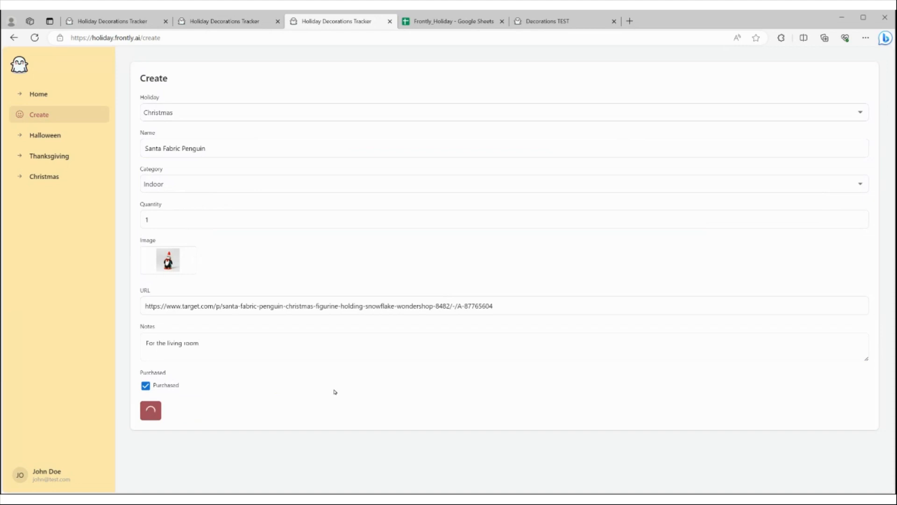
Check for the new Santa Fabric Penguin record on the Christmas page and on the second page of the Home listing
{"action": "left_click", "coordinate": [69, 176]}
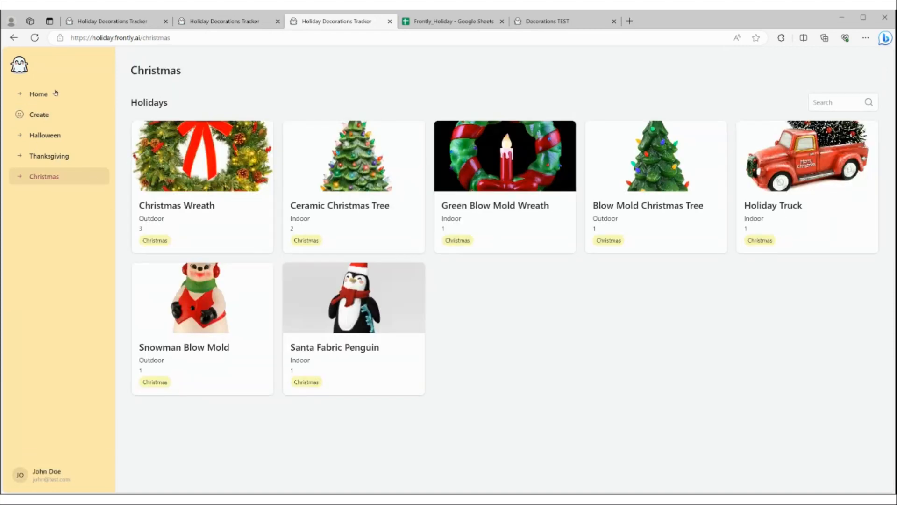
{"action": "left_click", "coordinate": [62, 94]}
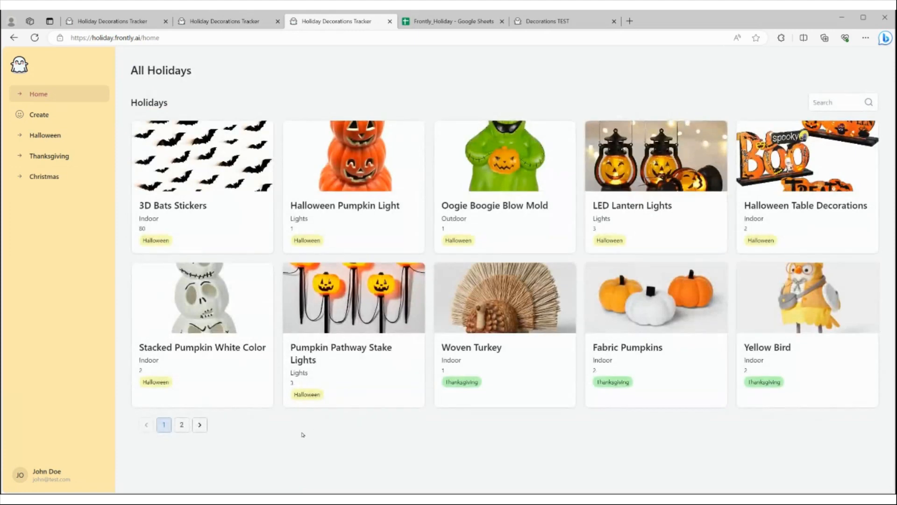
{"action": "left_click", "coordinate": [181, 424]}
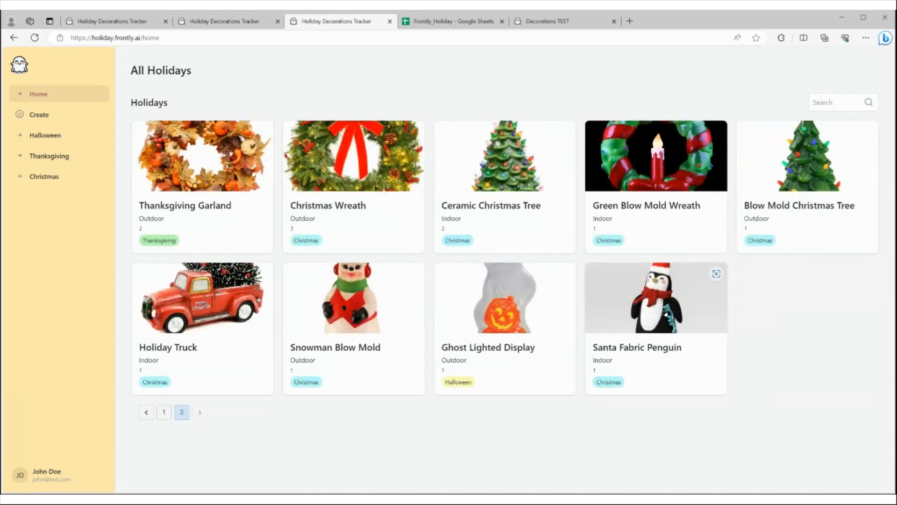
View the Santa Fabric Penguin's details and its edit form, and close the form without changing anything
{"action": "left_click", "coordinate": [665, 313]}
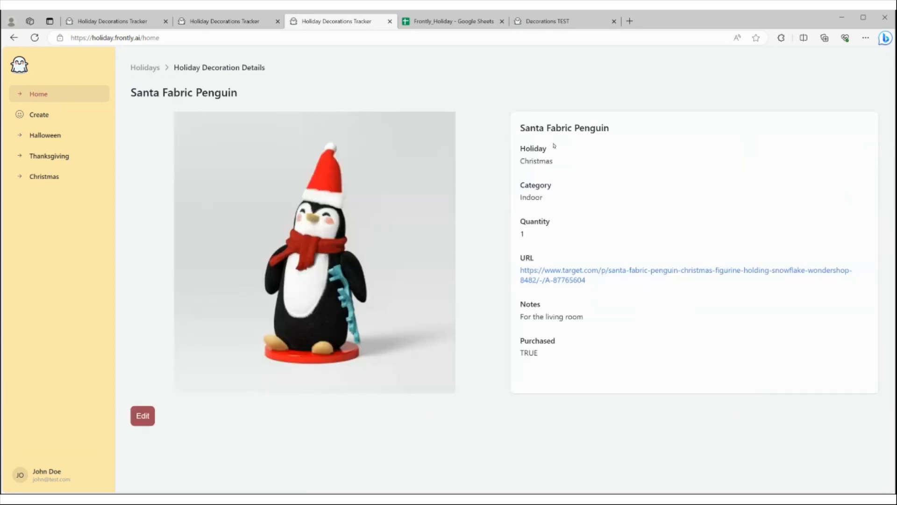
{"action": "left_click", "coordinate": [143, 416]}
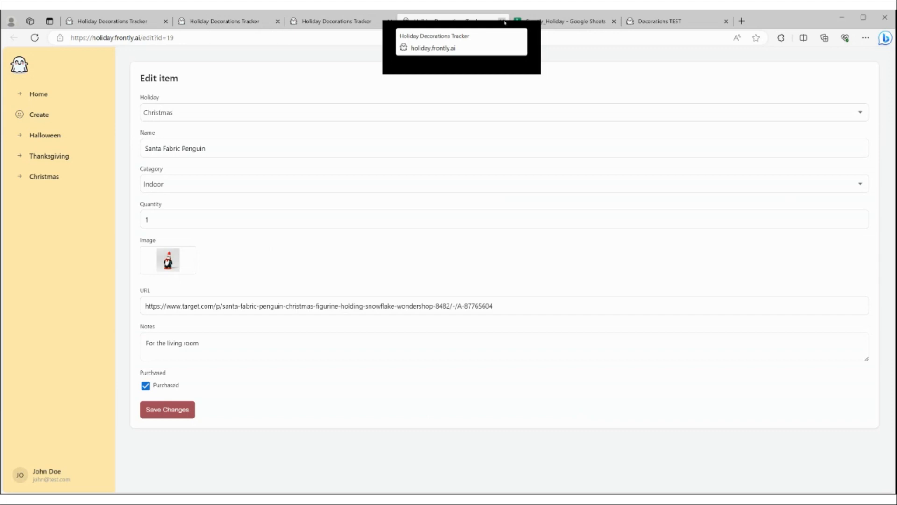
{"action": "left_click", "coordinate": [502, 21]}
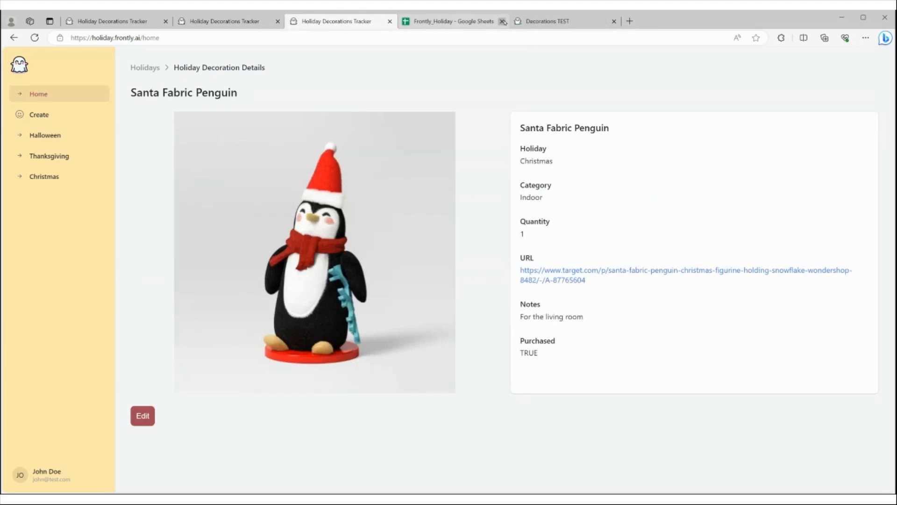